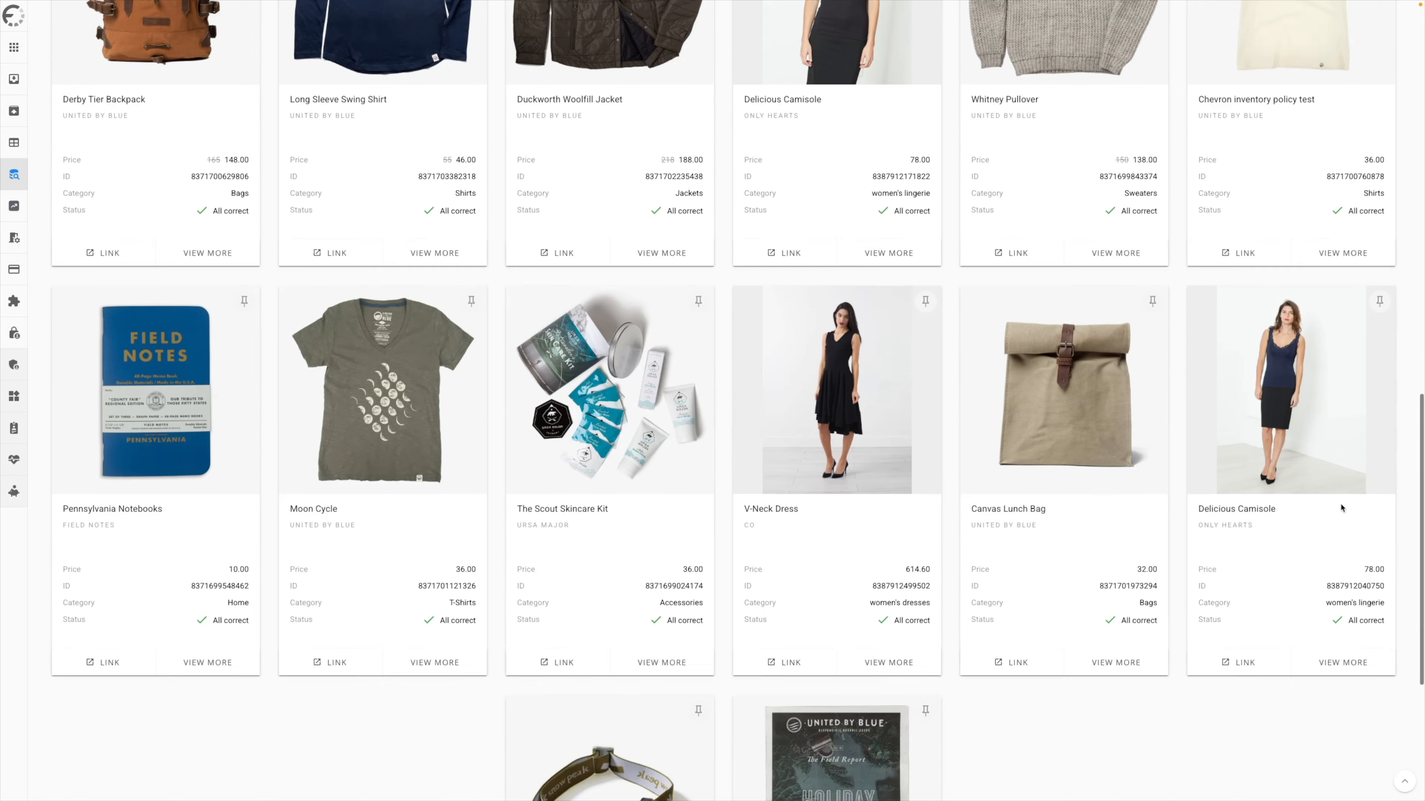
- Check the list of sources and open the Google Optimised feed for editing
scroll(593, 244, "up", 20)
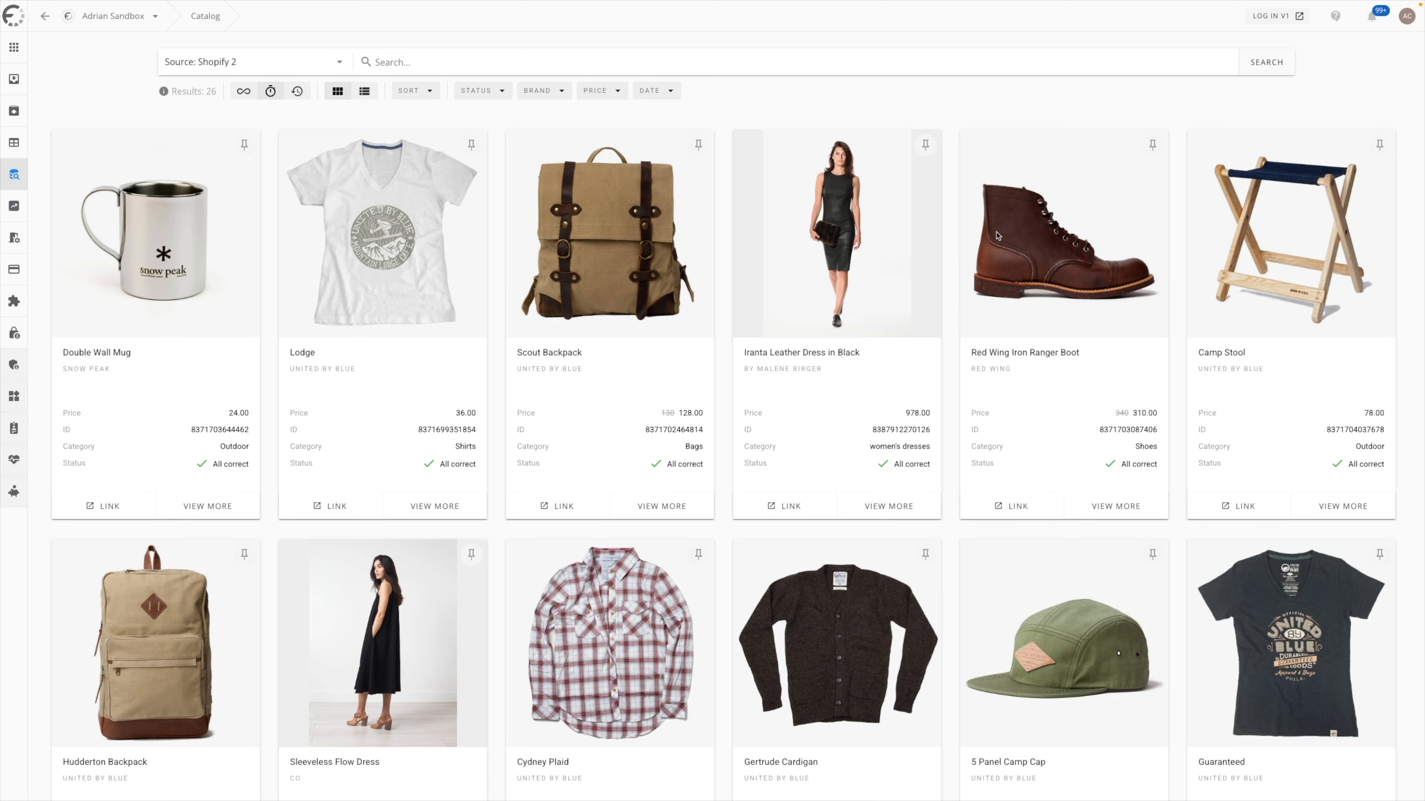
left_click(14, 79)
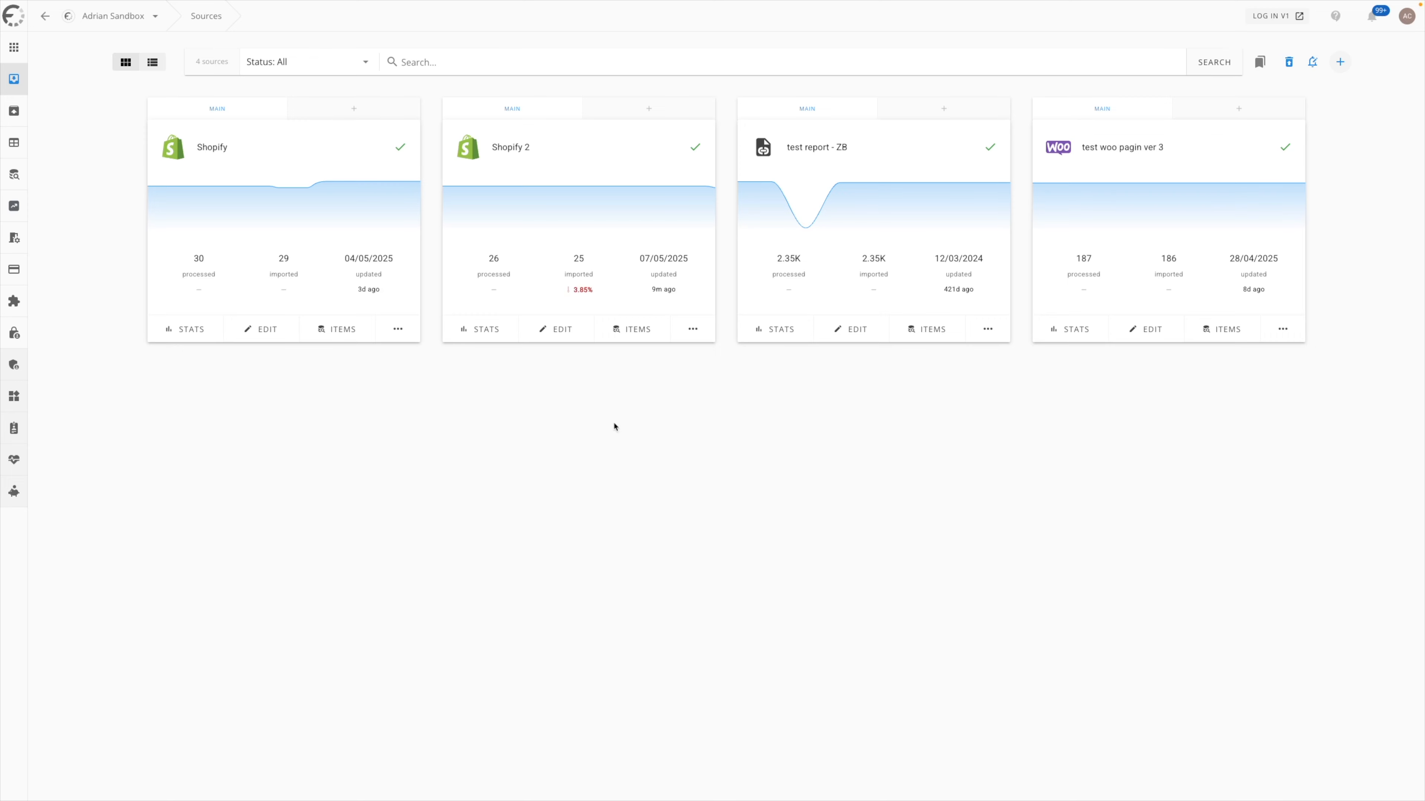
left_click(14, 111)
mouse_move(1263, 173)
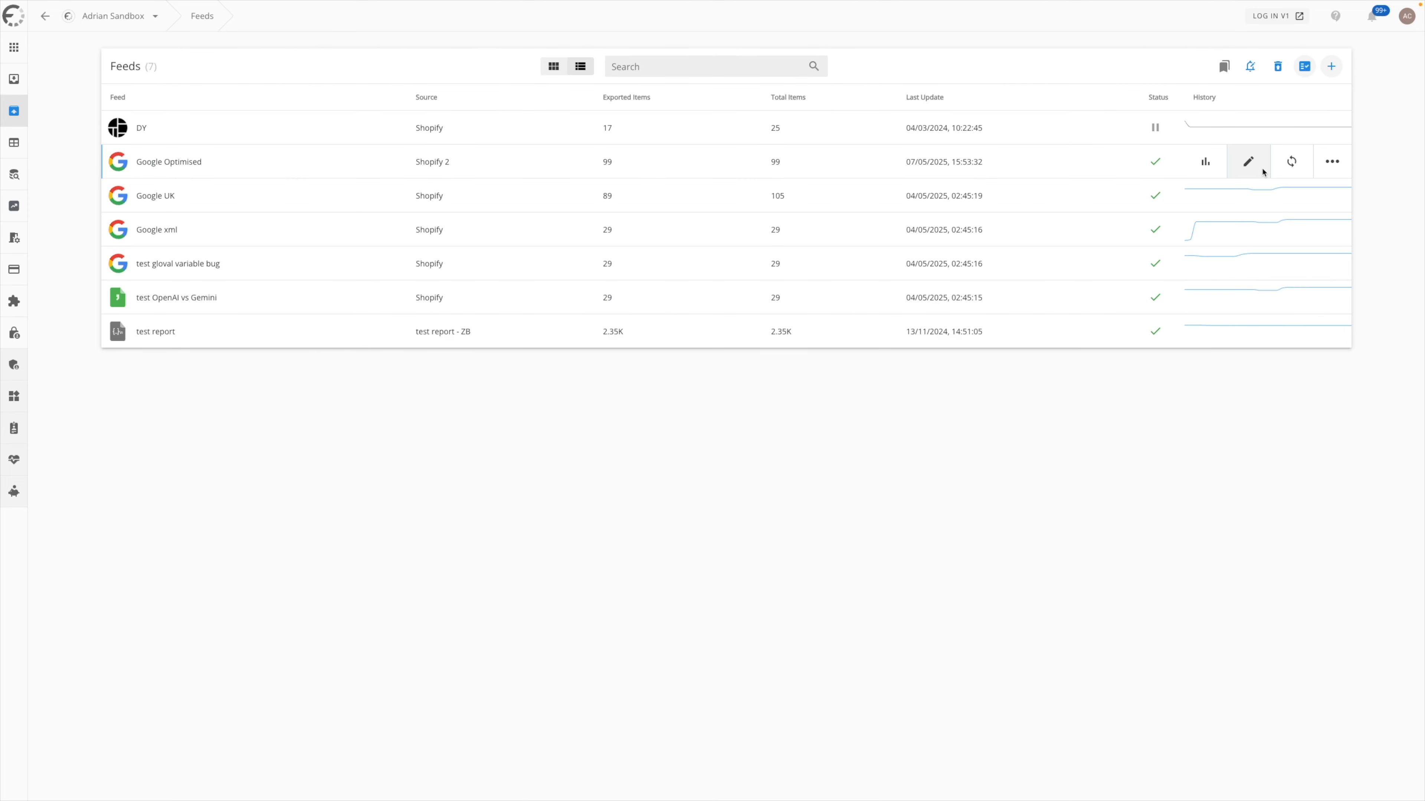
left_click(1262, 171)
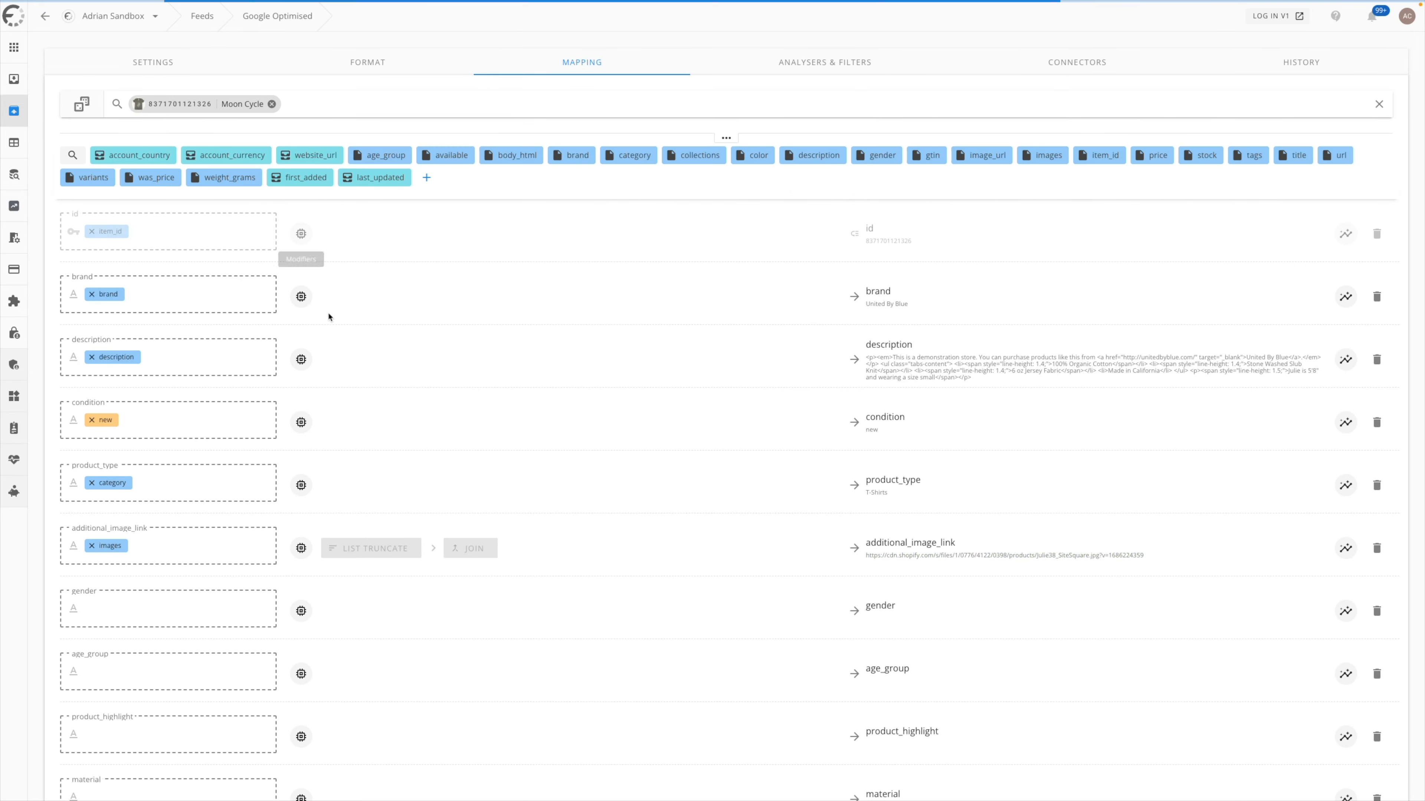
- Examine the Google Optimised feed's field mapping, from the parent item fields through to the variant fields
scroll(805, 335, "down", 20)
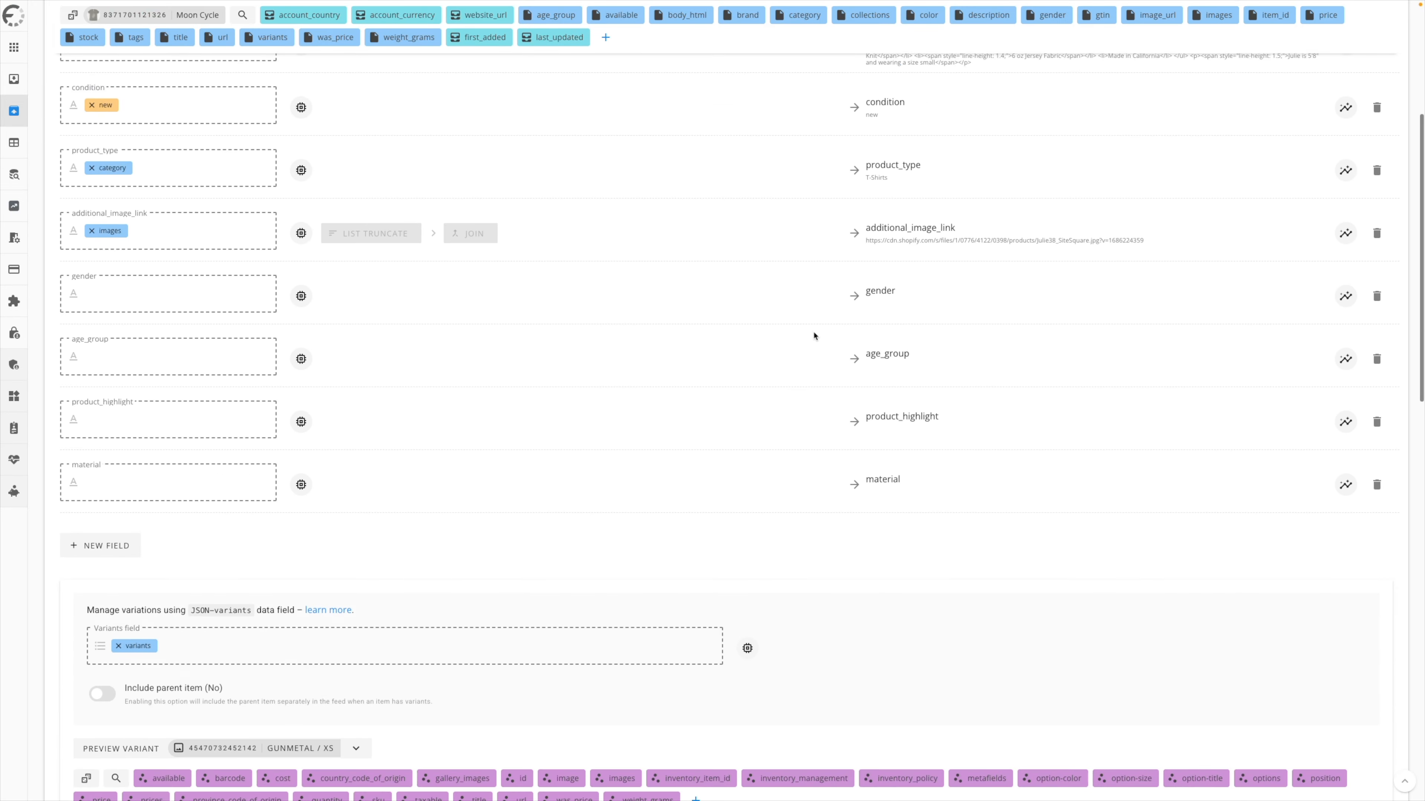
scroll(793, 343, "up", 3)
scroll(794, 342, "up", 4)
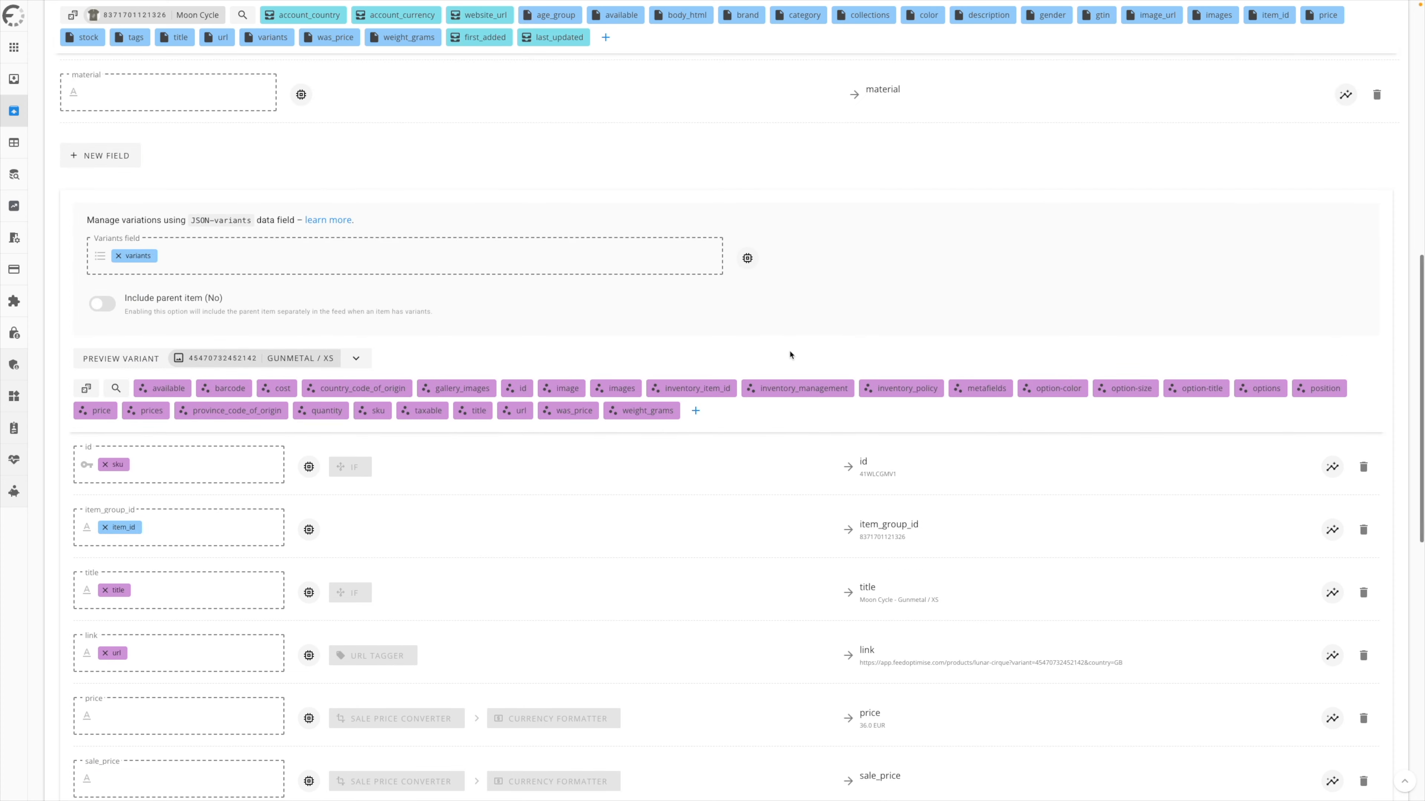
scroll(764, 531, "up", 13)
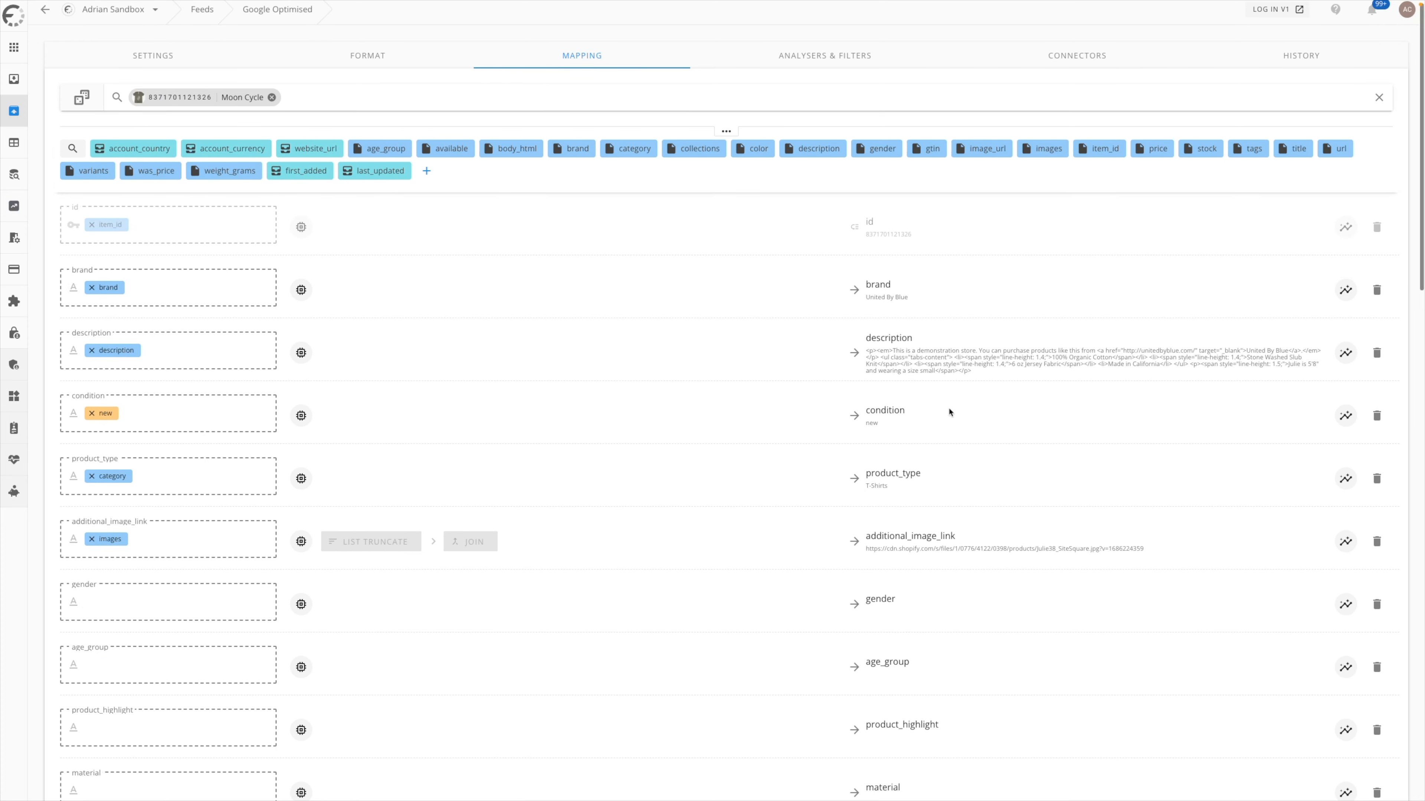
scroll(925, 357, "down", 15)
scroll(945, 350, "down", 4)
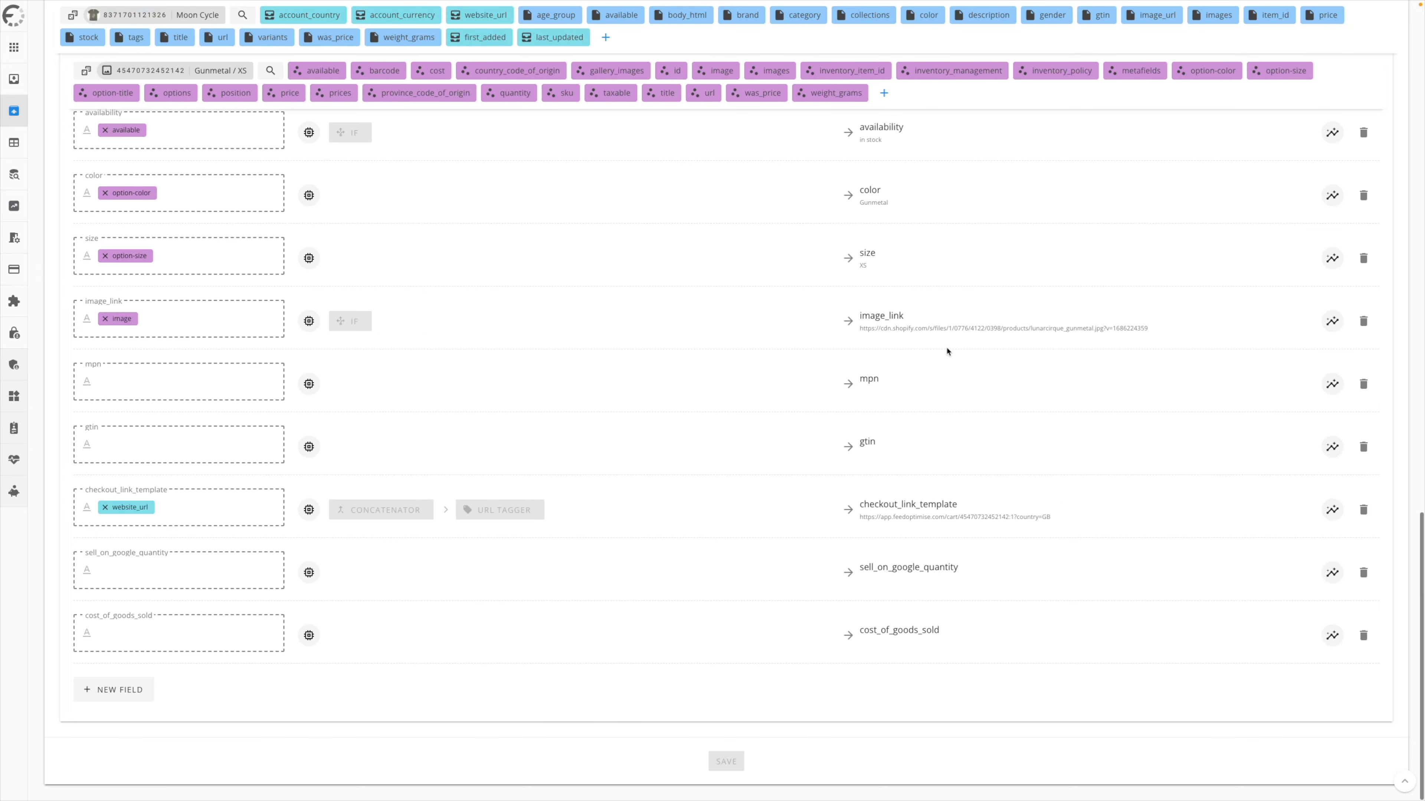
scroll(918, 631, "up", 16)
scroll(919, 607, "up", 9)
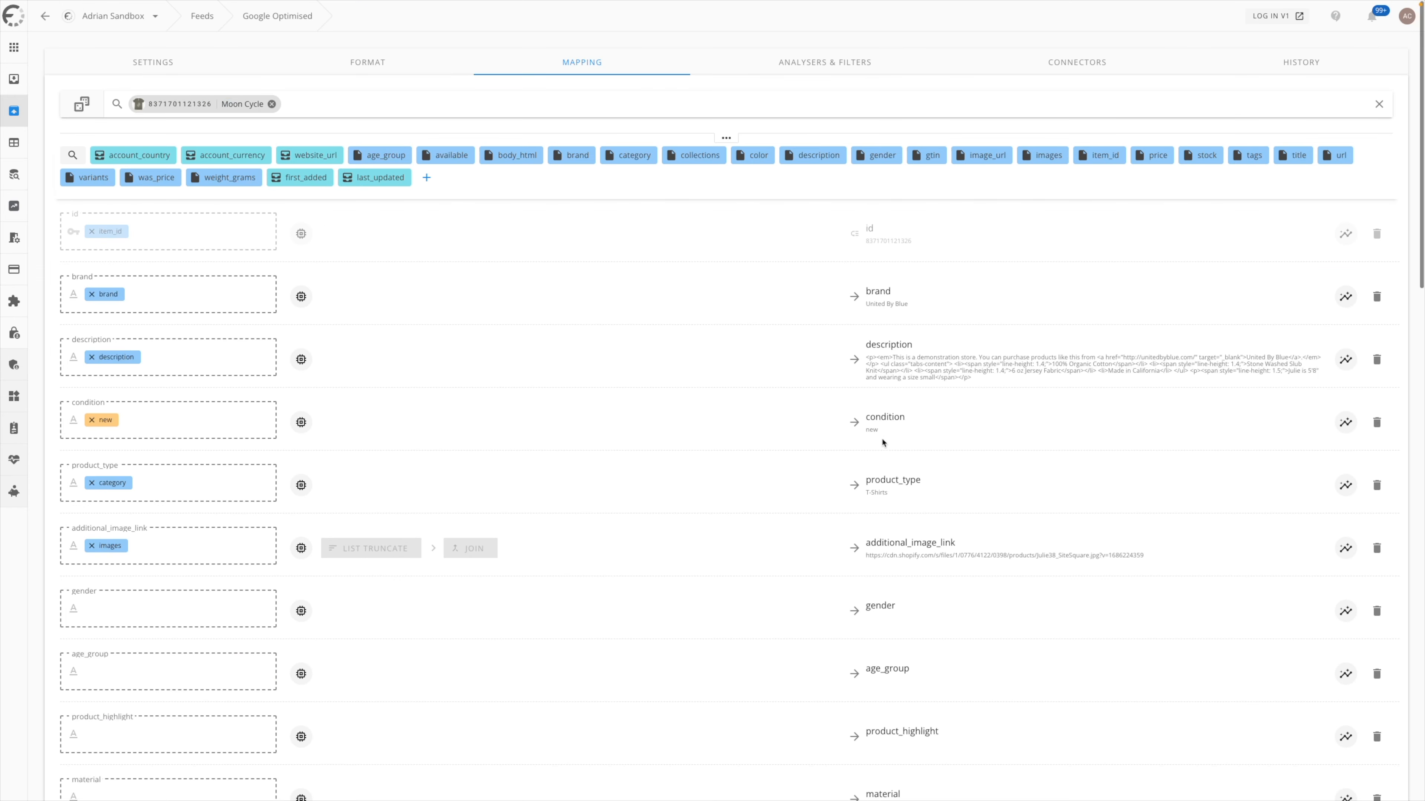
double_click(705, 343)
double_click(699, 338)
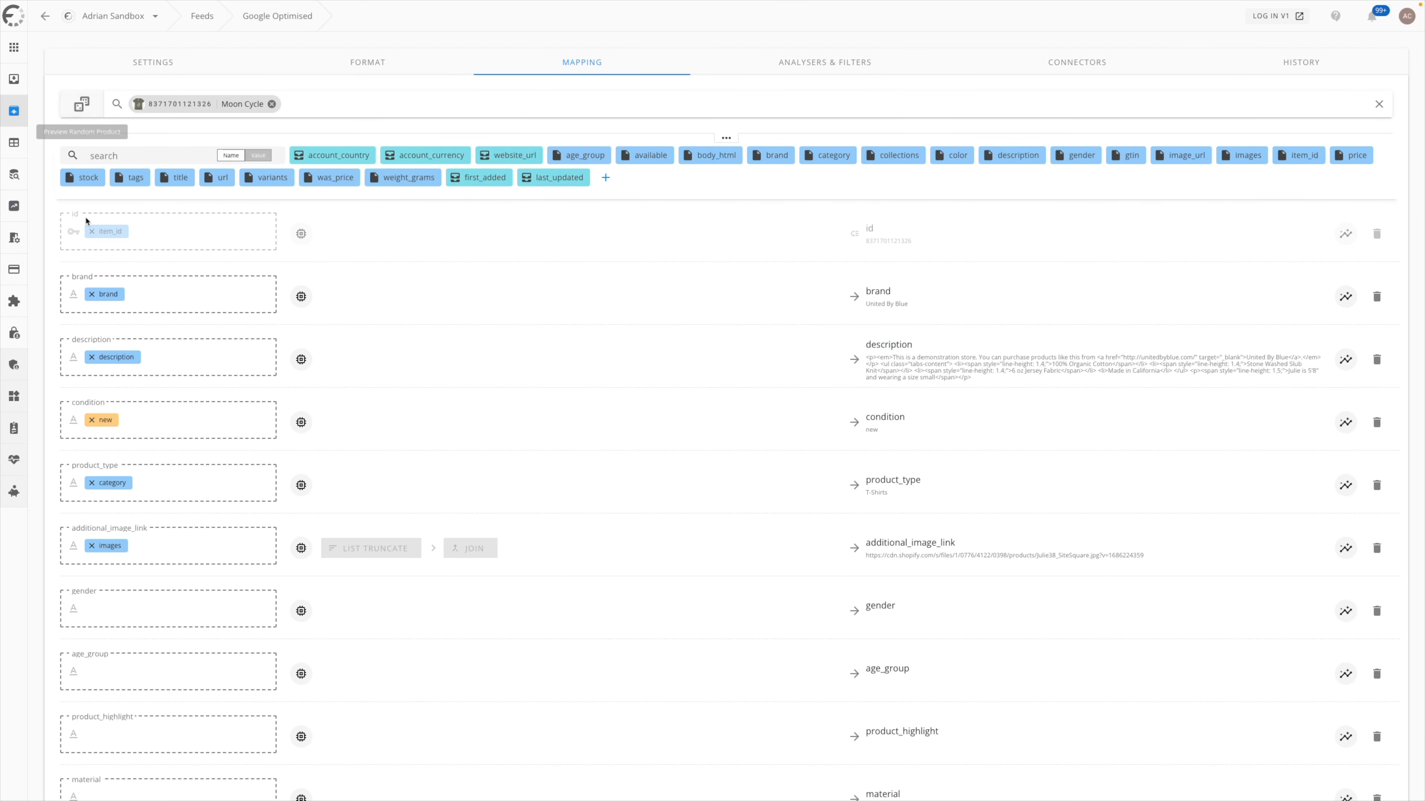
- Open the Shopify 2 source for editing and inspect the description field in its mapping
left_click(14, 78)
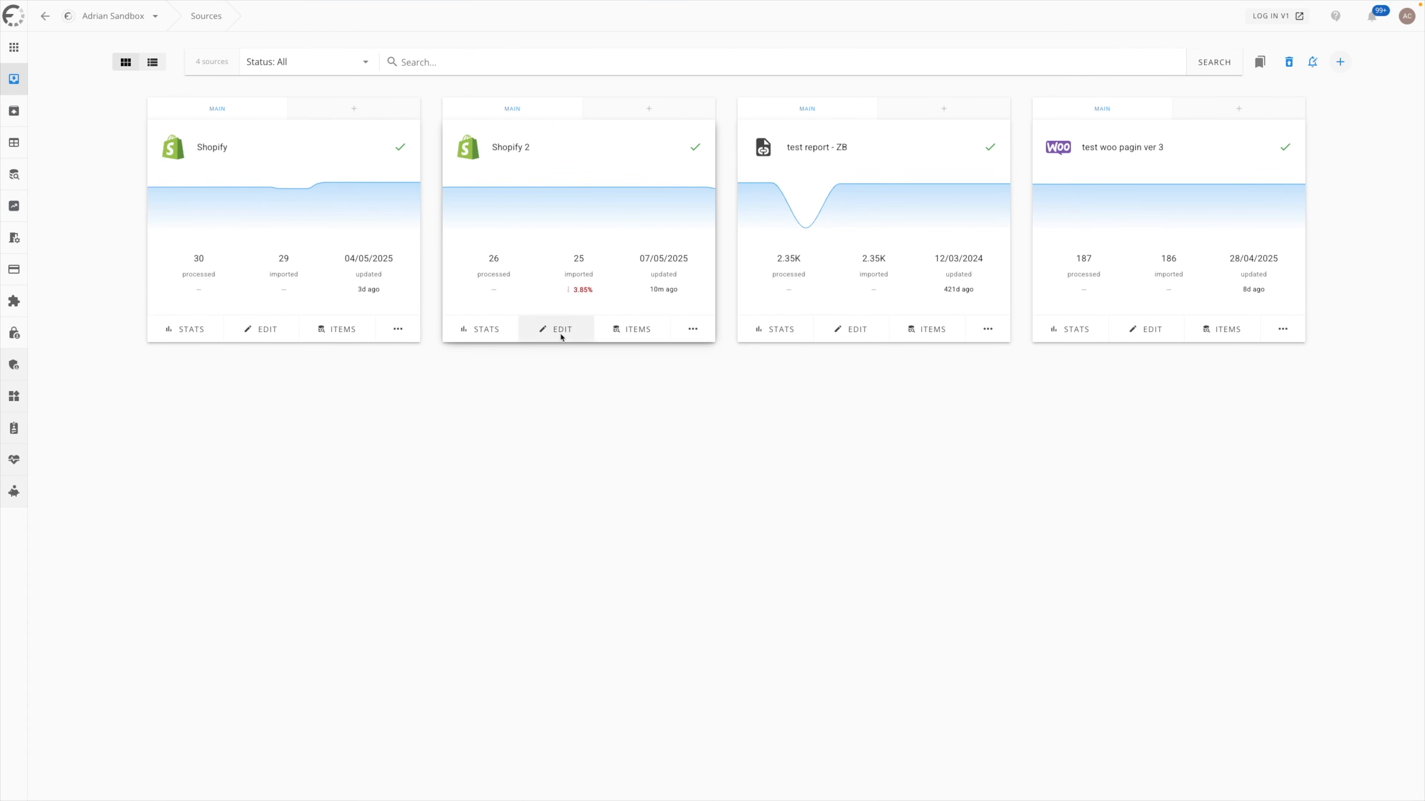
left_click(560, 332)
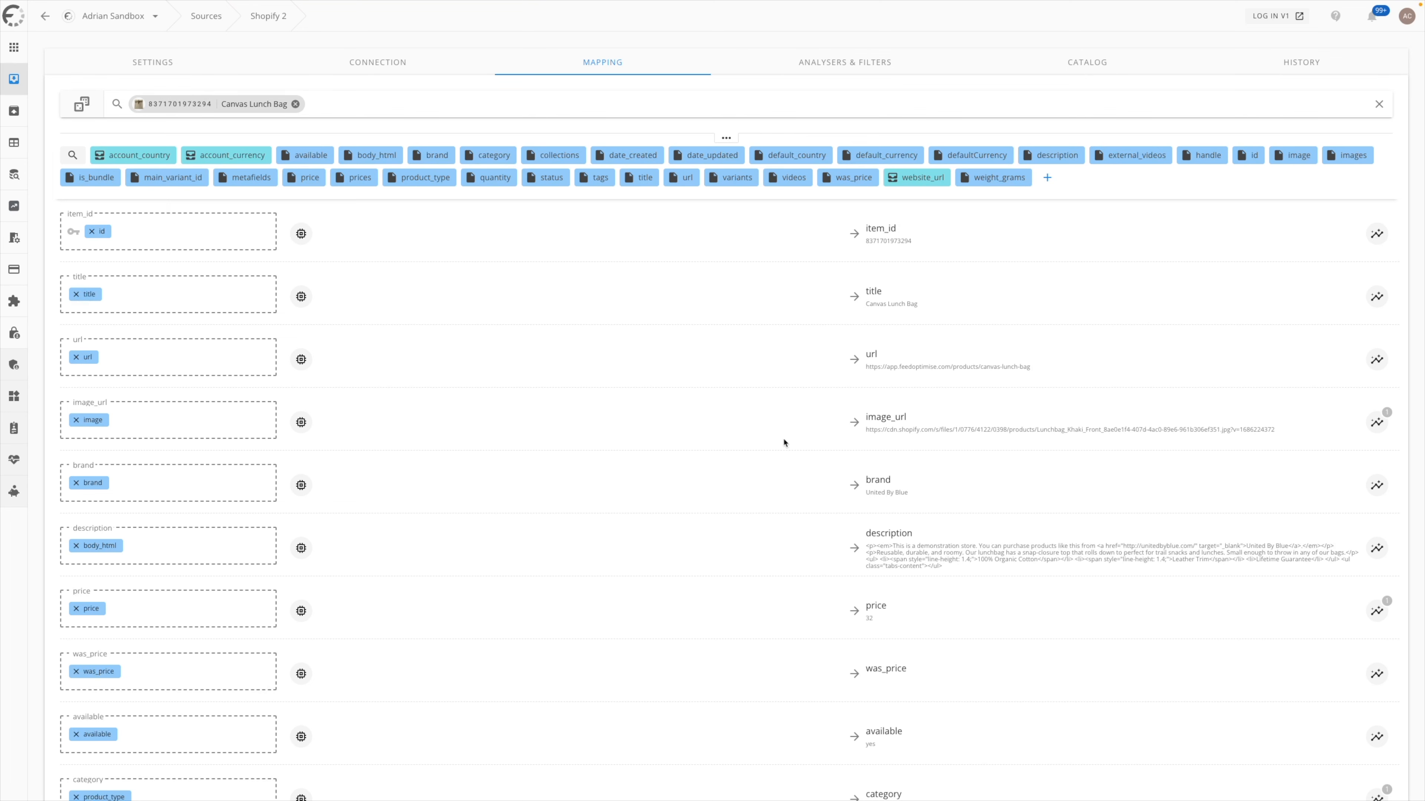
scroll(785, 449, "down", 2)
scroll(724, 433, "up", 1)
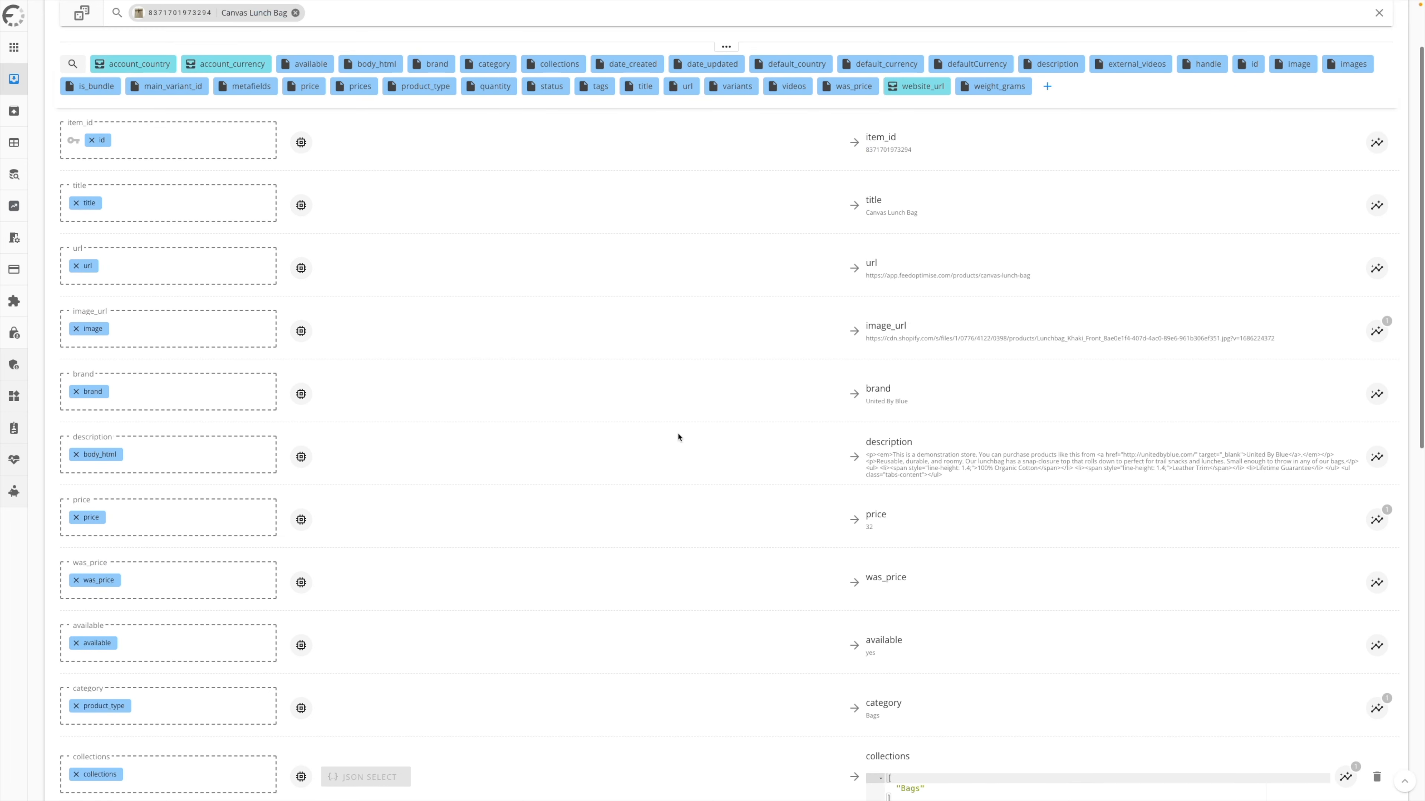
scroll(715, 436, "down", 2)
left_click_drag(987, 385, 901, 367)
- Add an HTML to Text modifier to the description field
left_click(301, 356)
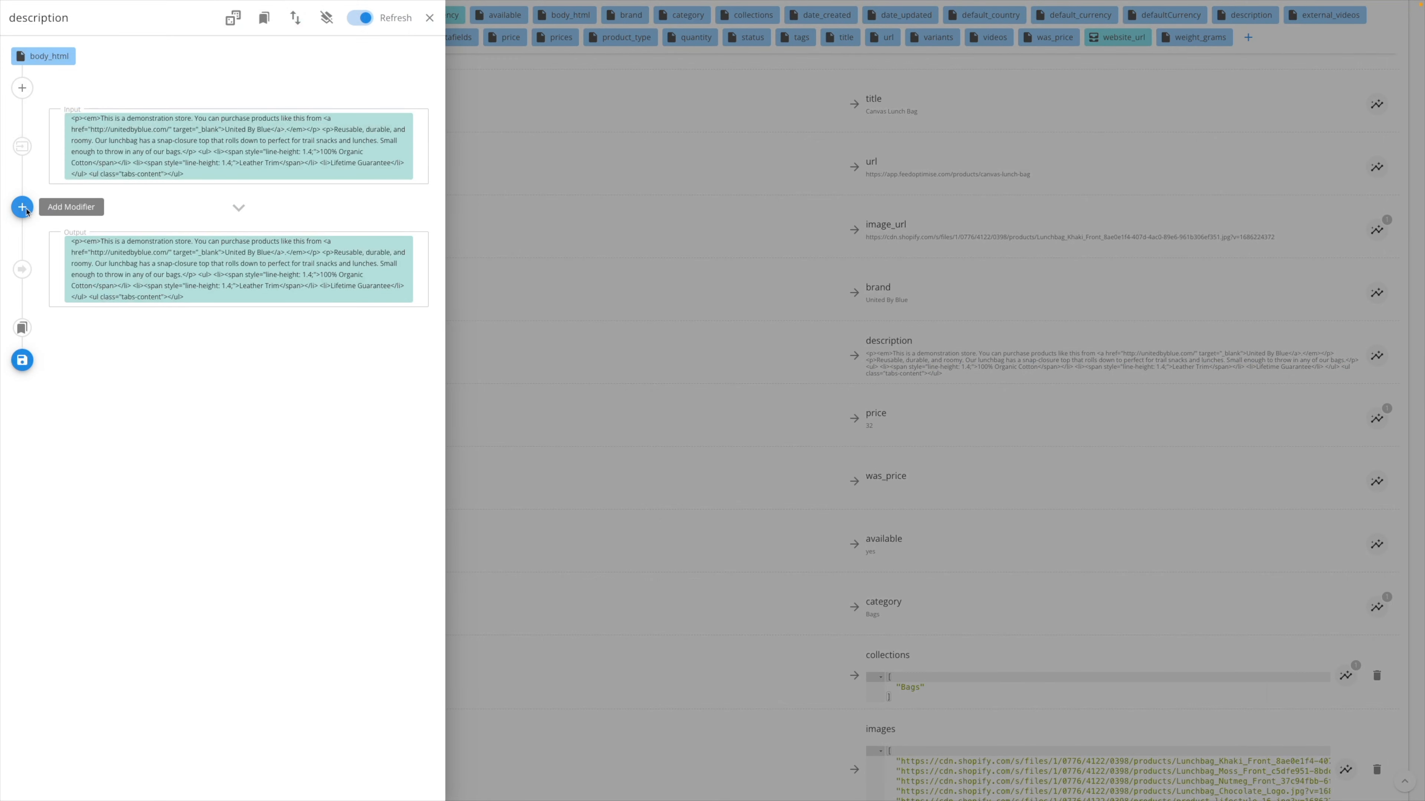
left_click(22, 207)
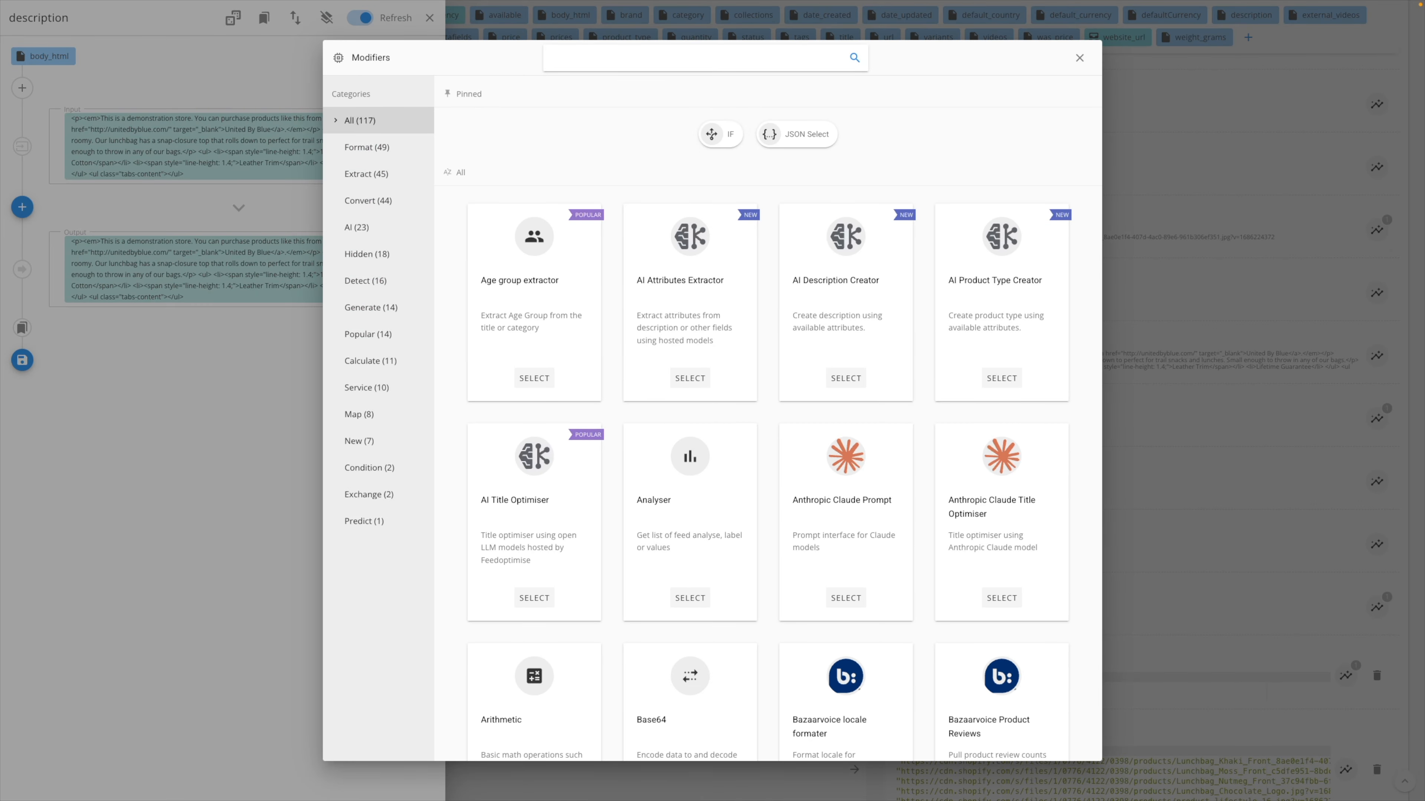
type("text")
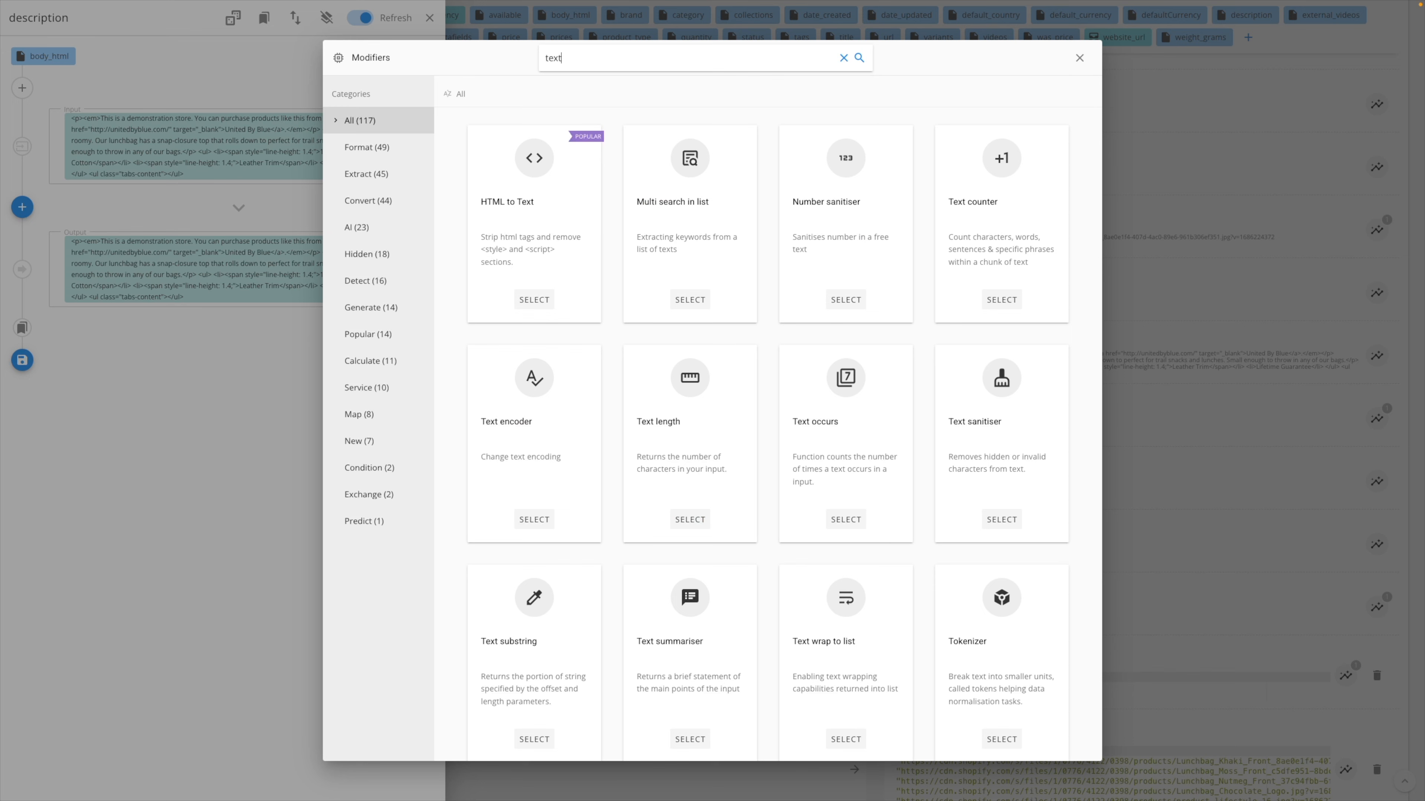
left_click(508, 213)
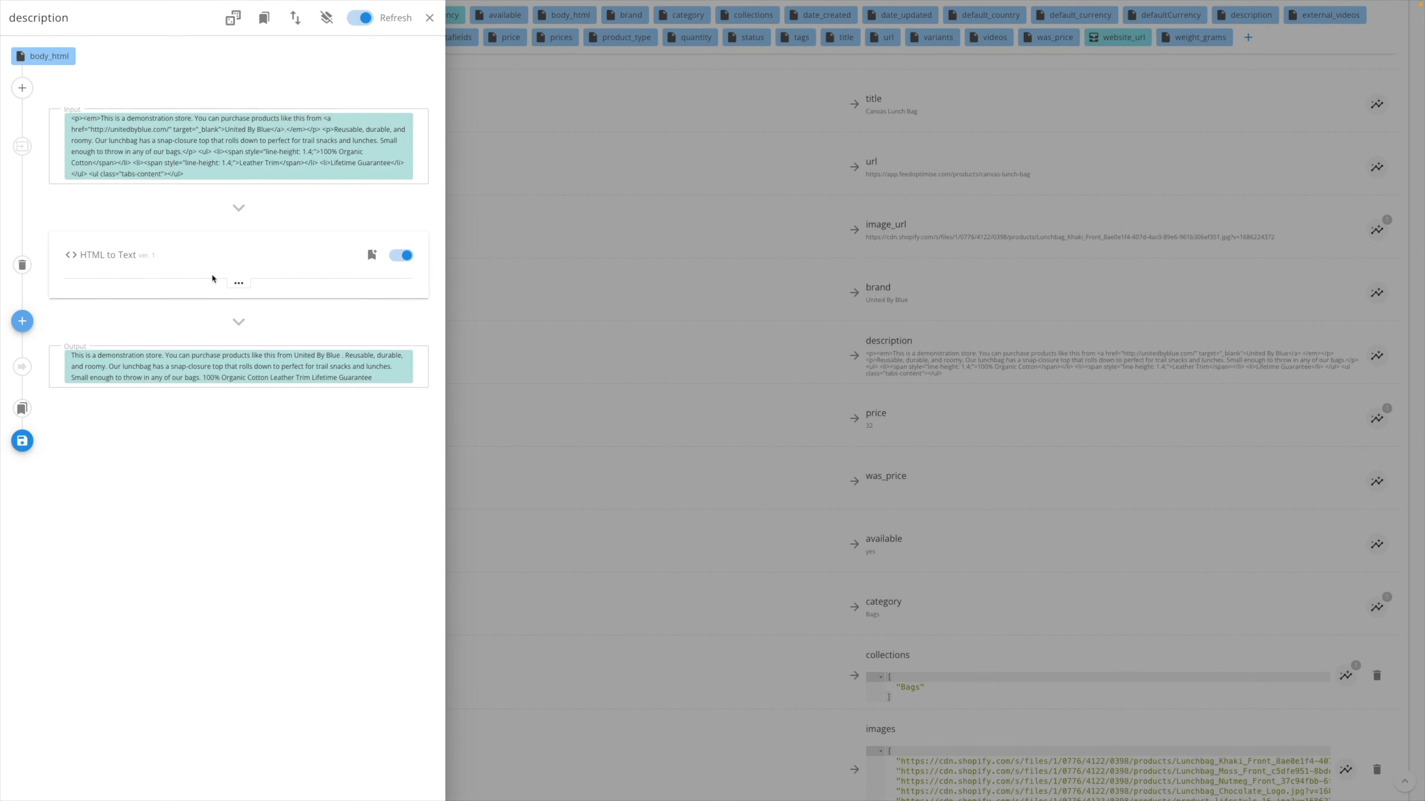
- Add an IF modifier to the description that returns the title when the input is empty
left_click(22, 321)
left_click(731, 133)
left_click(337, 476)
left_click(334, 501)
left_click(499, 517)
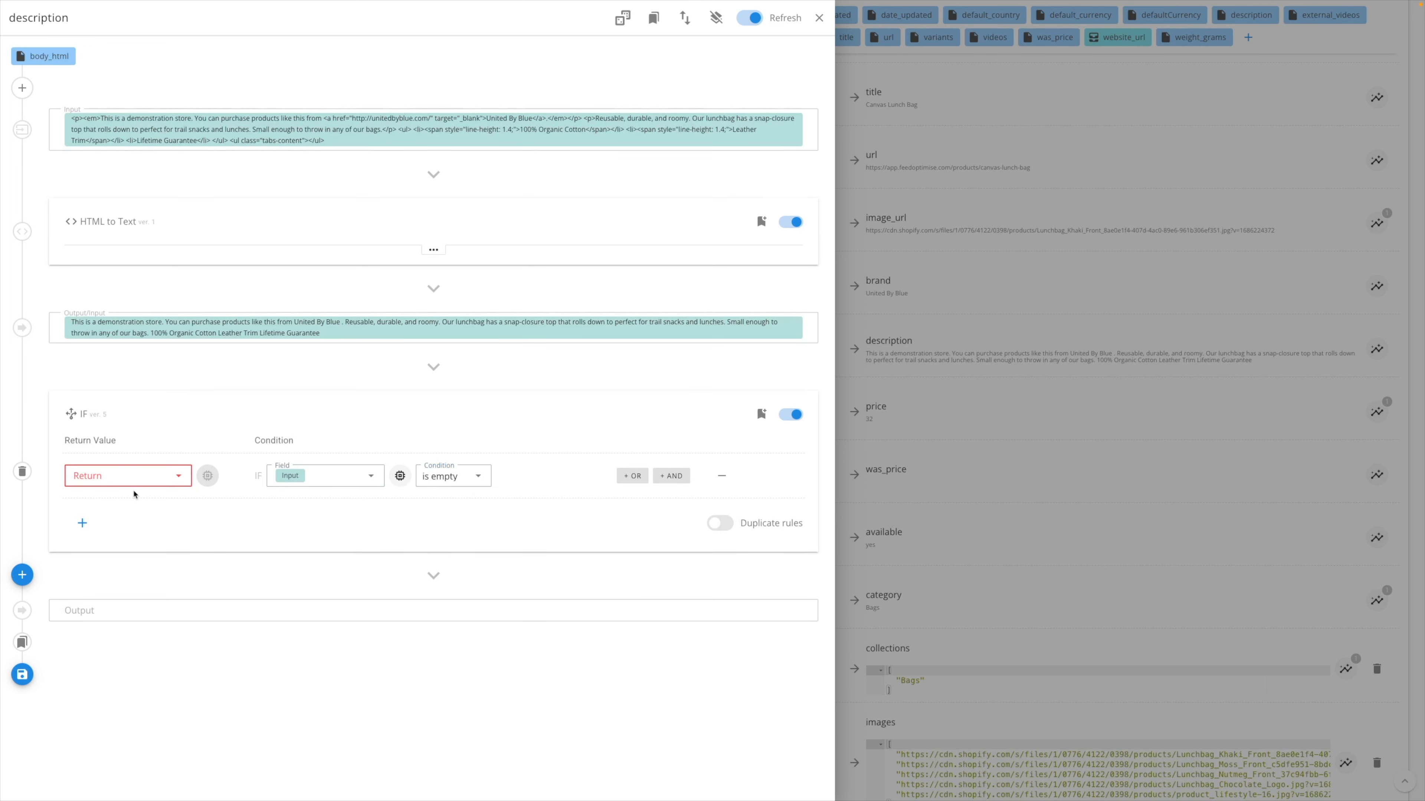
left_click(125, 480)
type("ti")
left_click(124, 572)
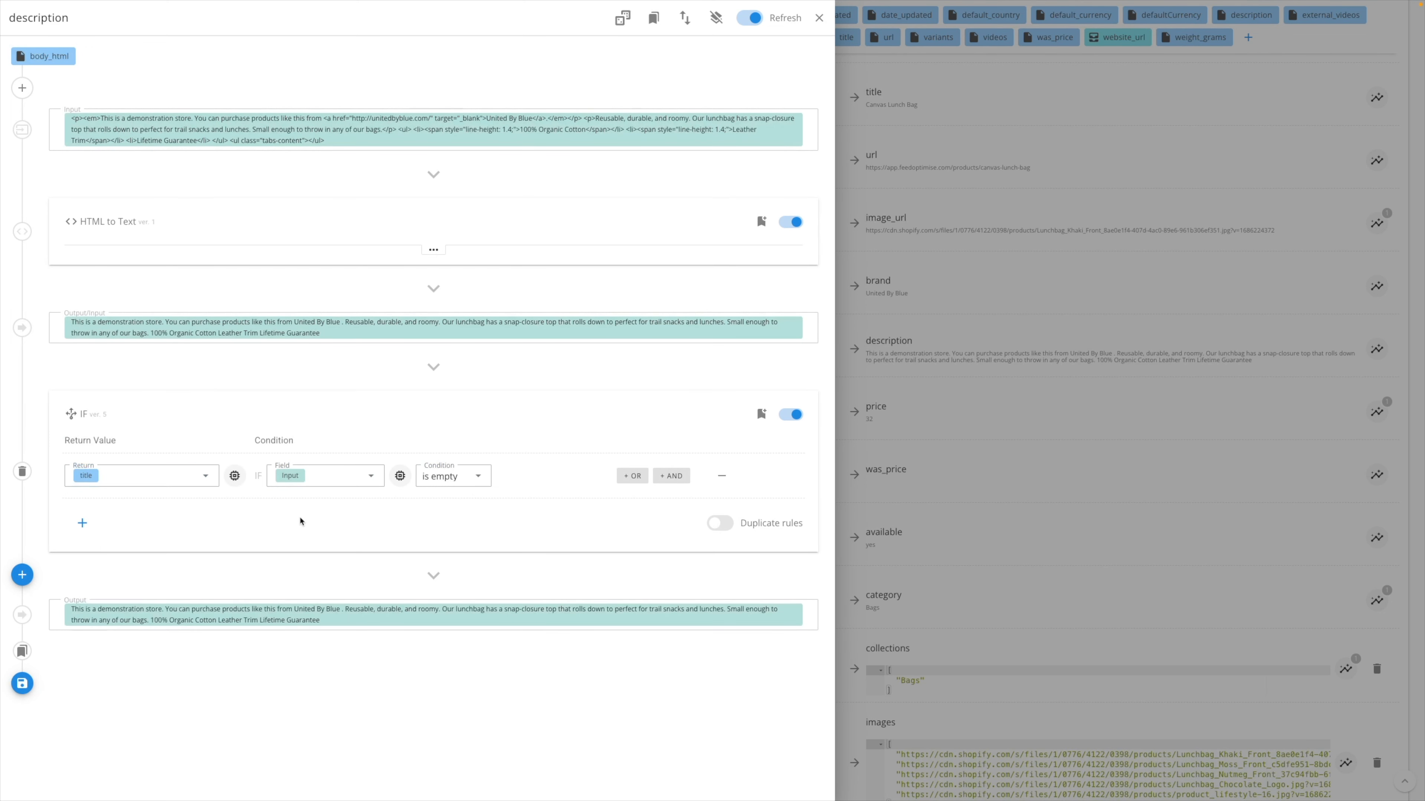
- Add an OpenAI Description Creator modifier to the title value returned by the IF rule
left_click(24, 573)
left_click(134, 480)
left_click(140, 479)
left_click(235, 475)
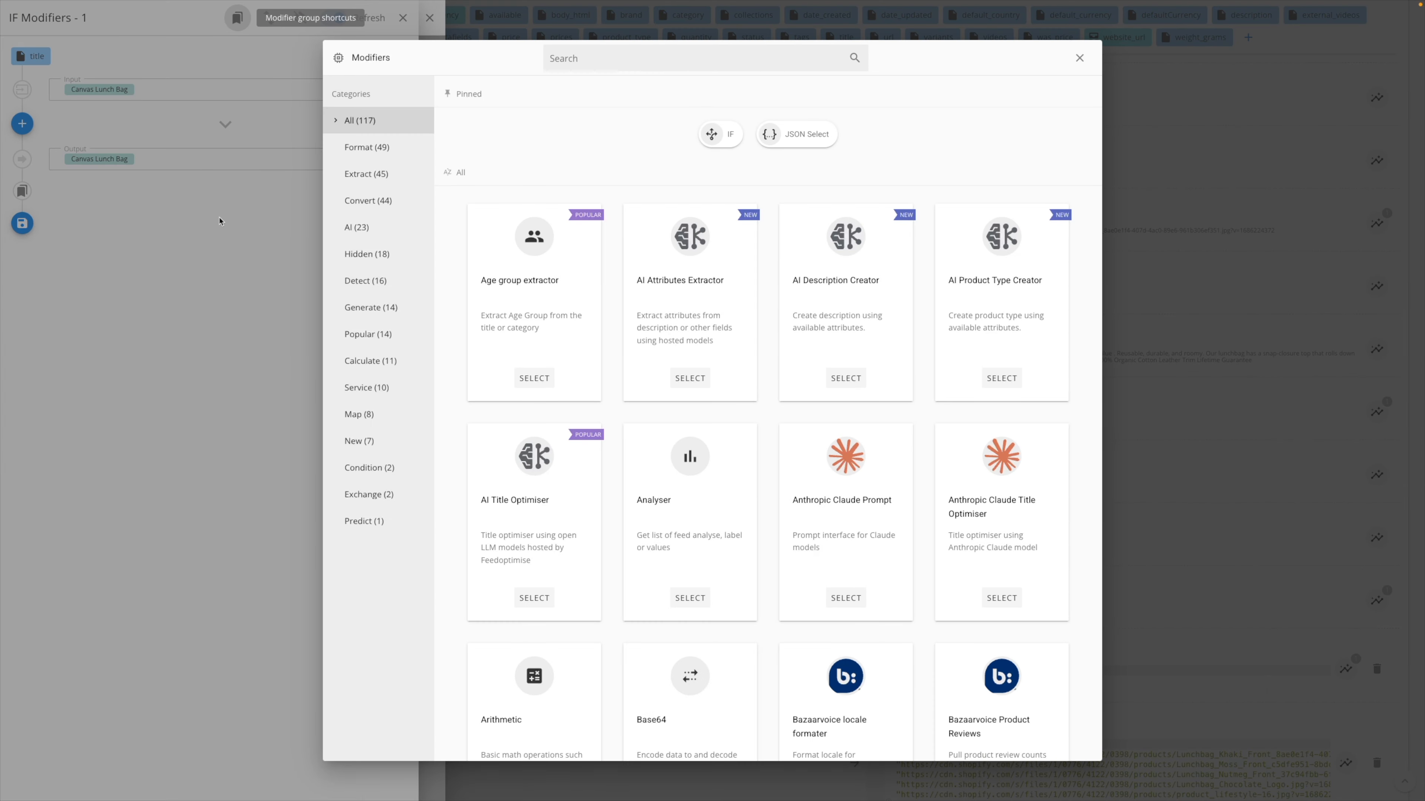
type("open")
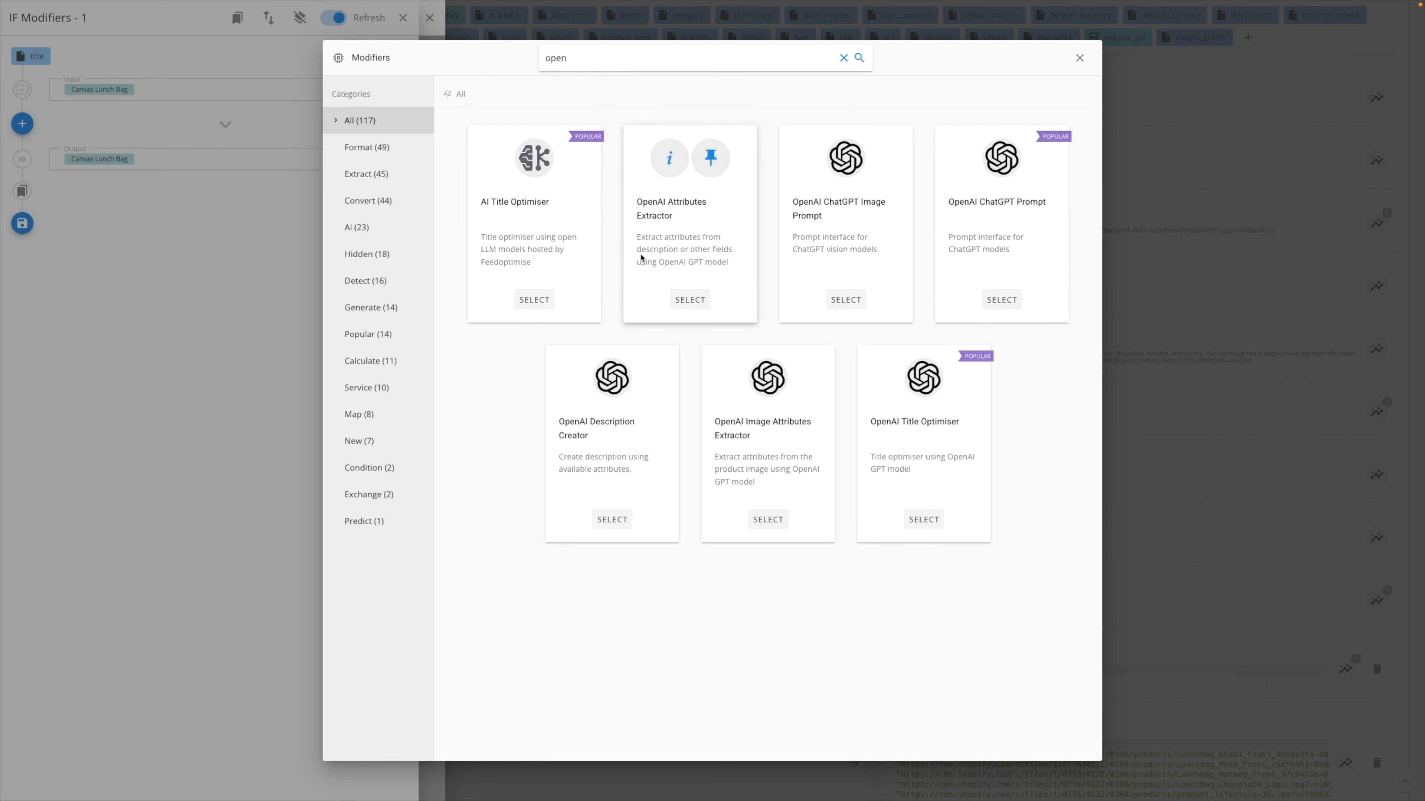
left_click(634, 483)
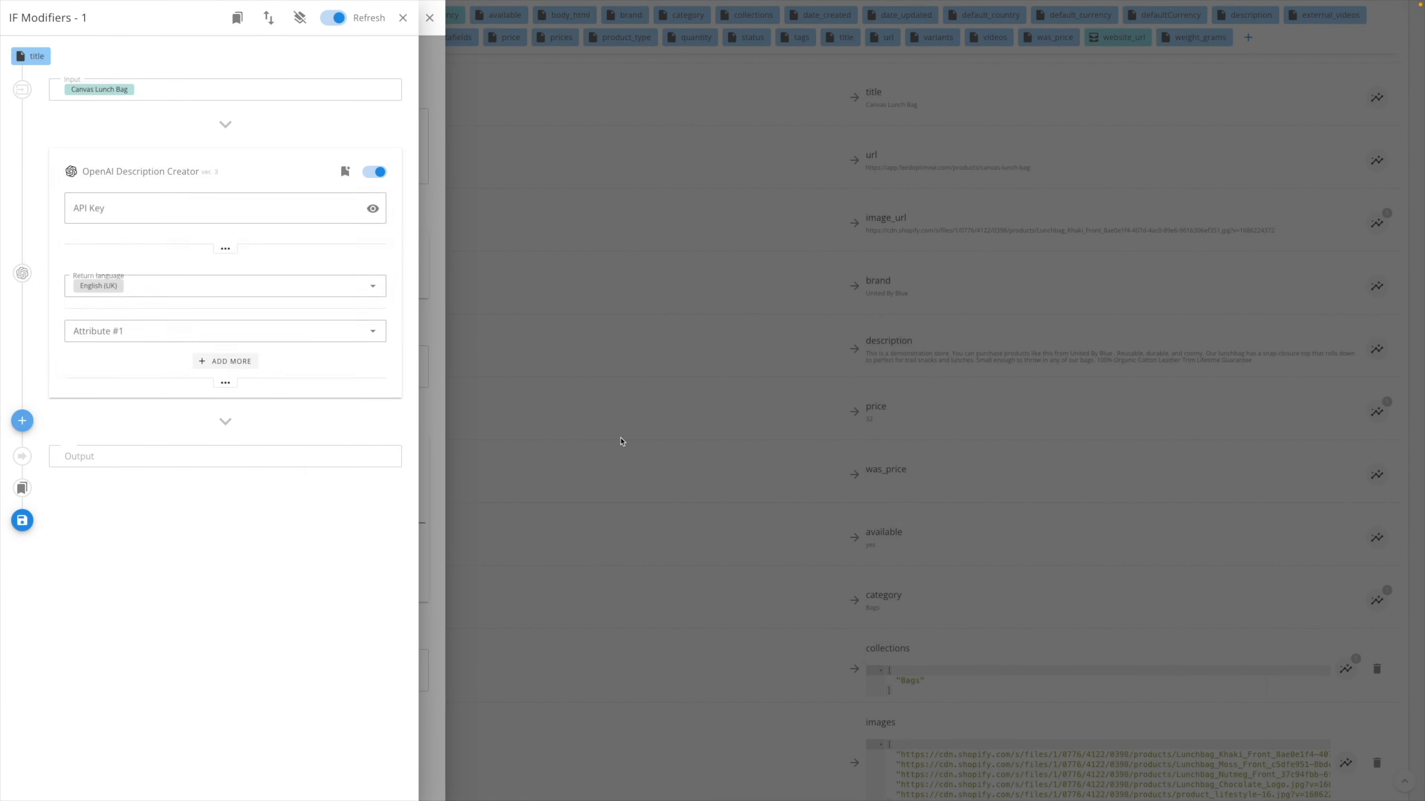
- Use title as the first attribute of the OpenAI Description Creator
left_click(173, 325)
left_click(146, 382)
type("title")
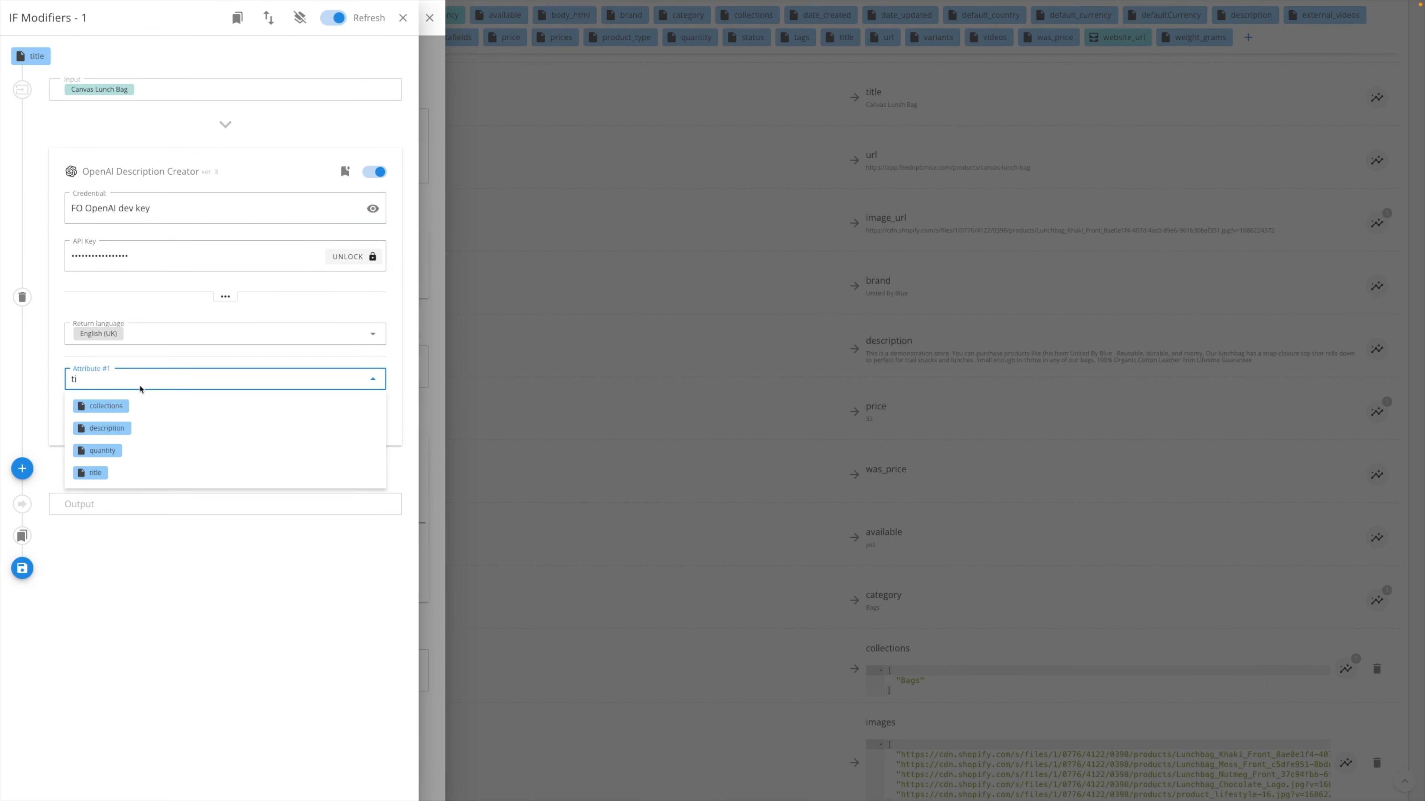
left_click(169, 472)
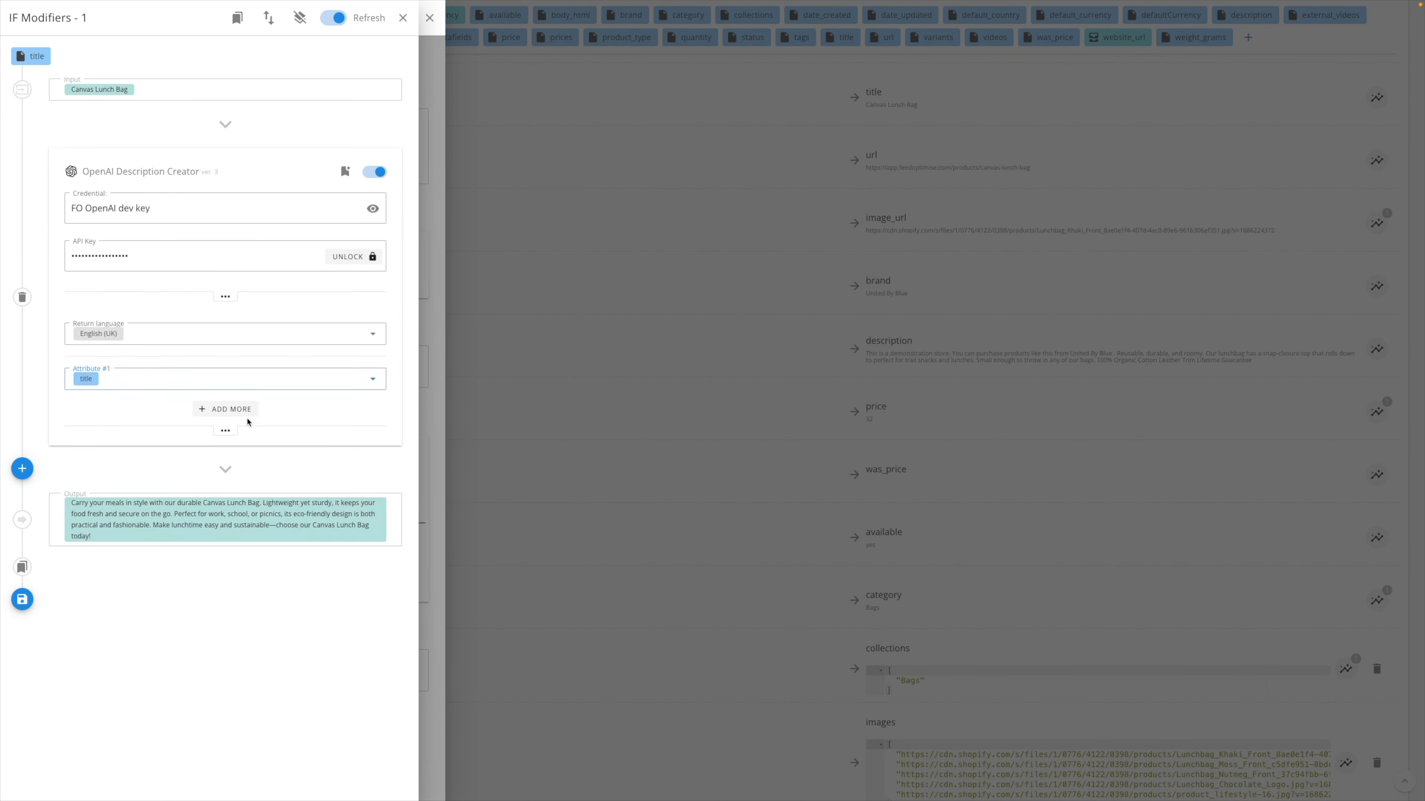
- Add category, brand and tags as further attributes of the OpenAI Description Creator and save the modifiers
left_click(224, 408)
type("ca")
left_click(162, 445)
left_click(229, 441)
type("bra")
left_click(213, 468)
left_click(229, 493)
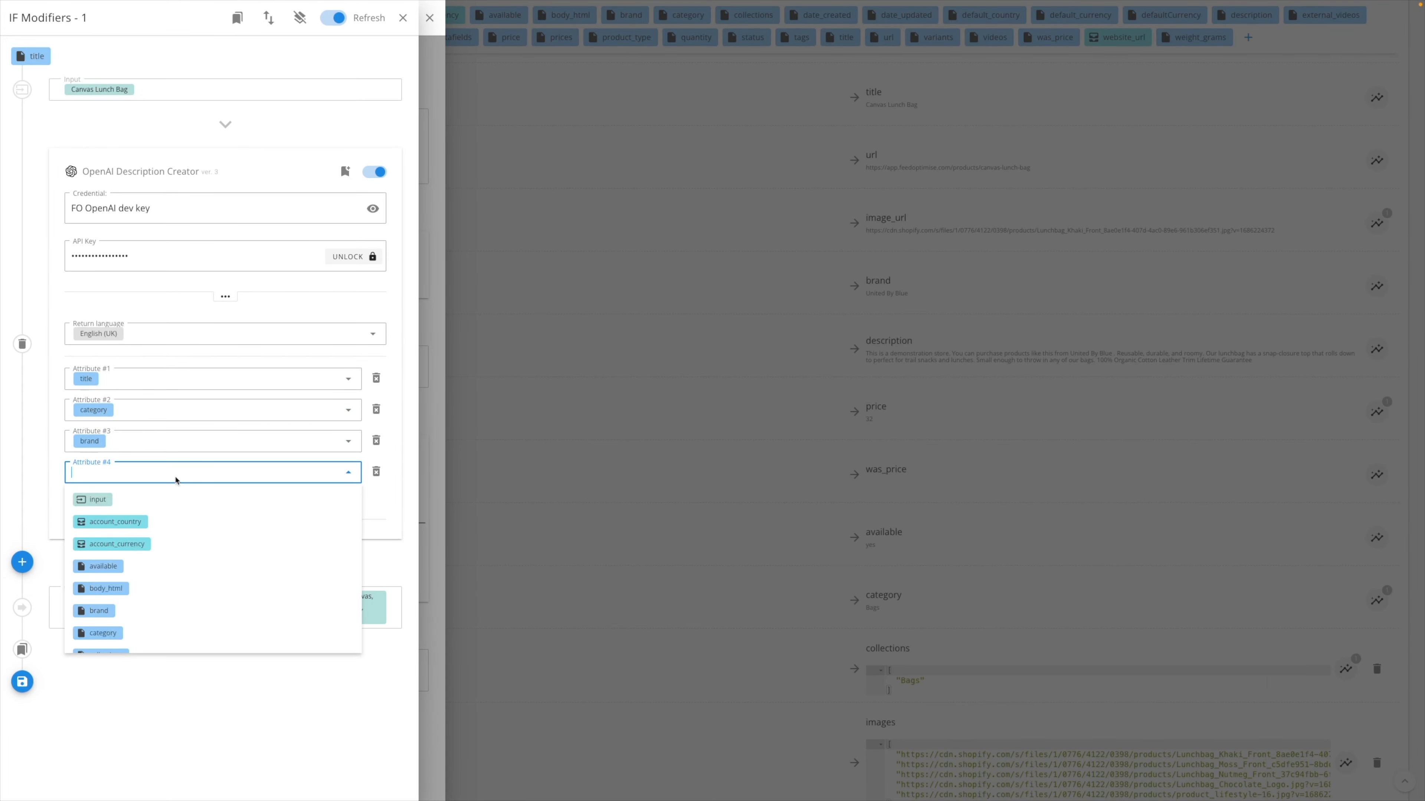
type("ta")
left_click(269, 500)
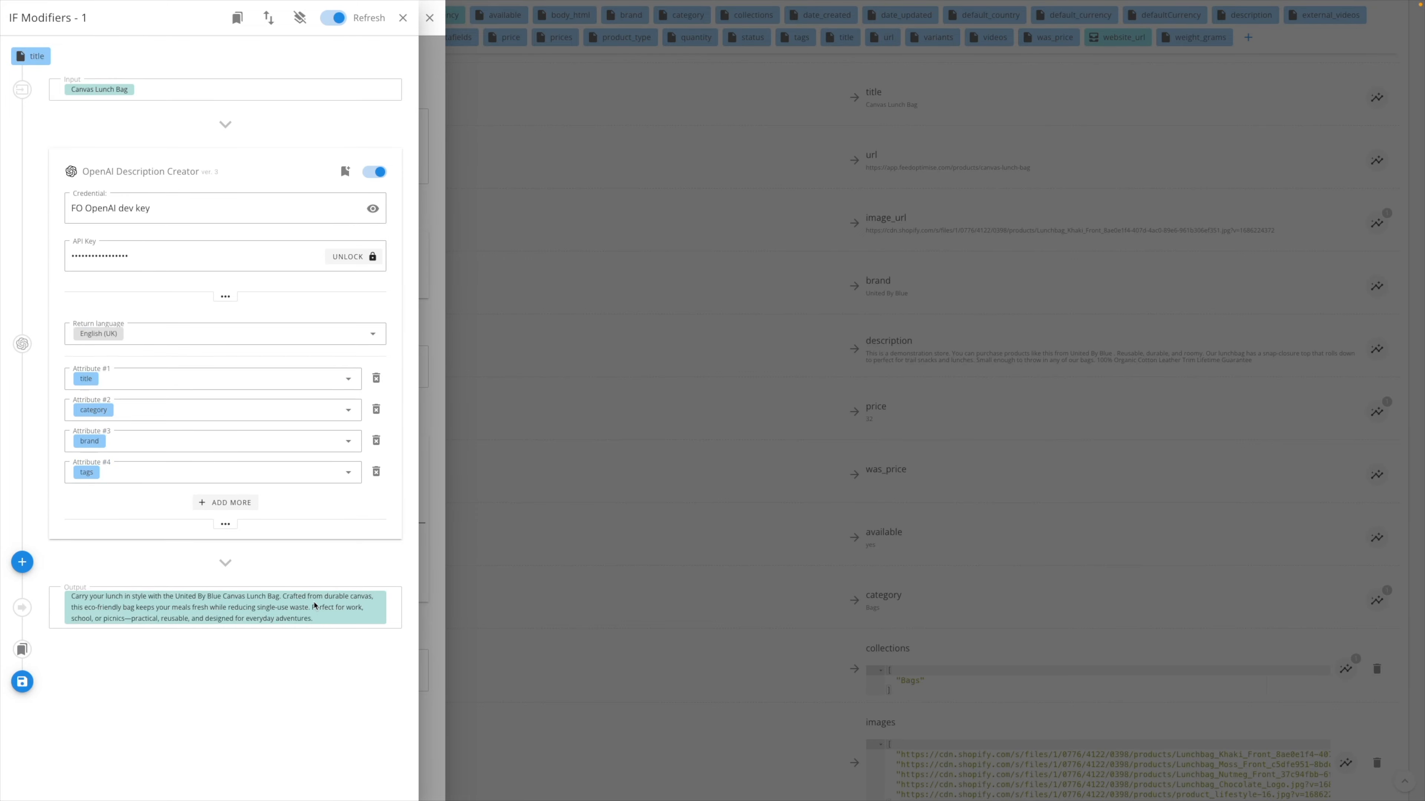
left_click(23, 682)
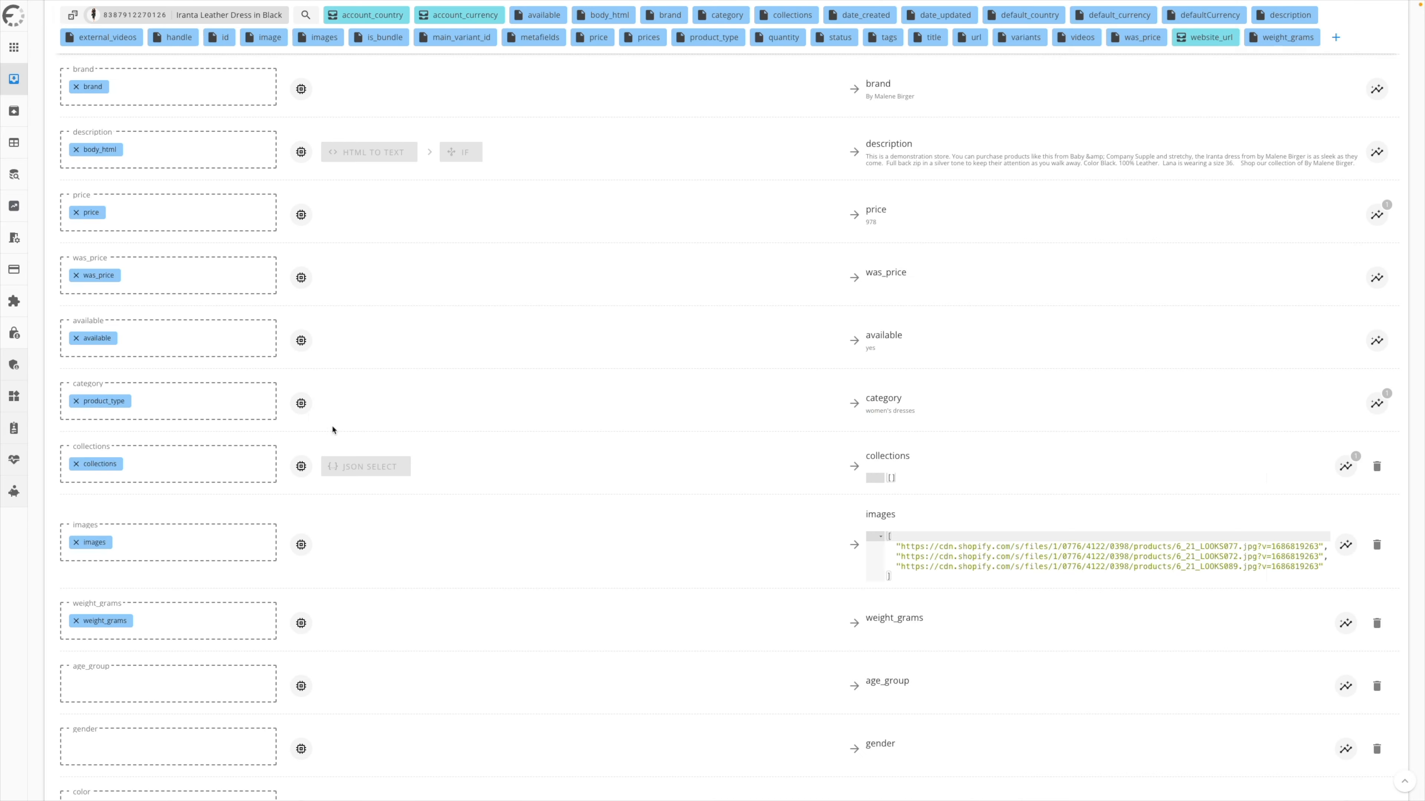
- Add an AI Product Type Creator modifier to the category field with description as its attribute, save it and review the category output
left_click(308, 411)
left_click(22, 153)
left_click(678, 62)
type("pro")
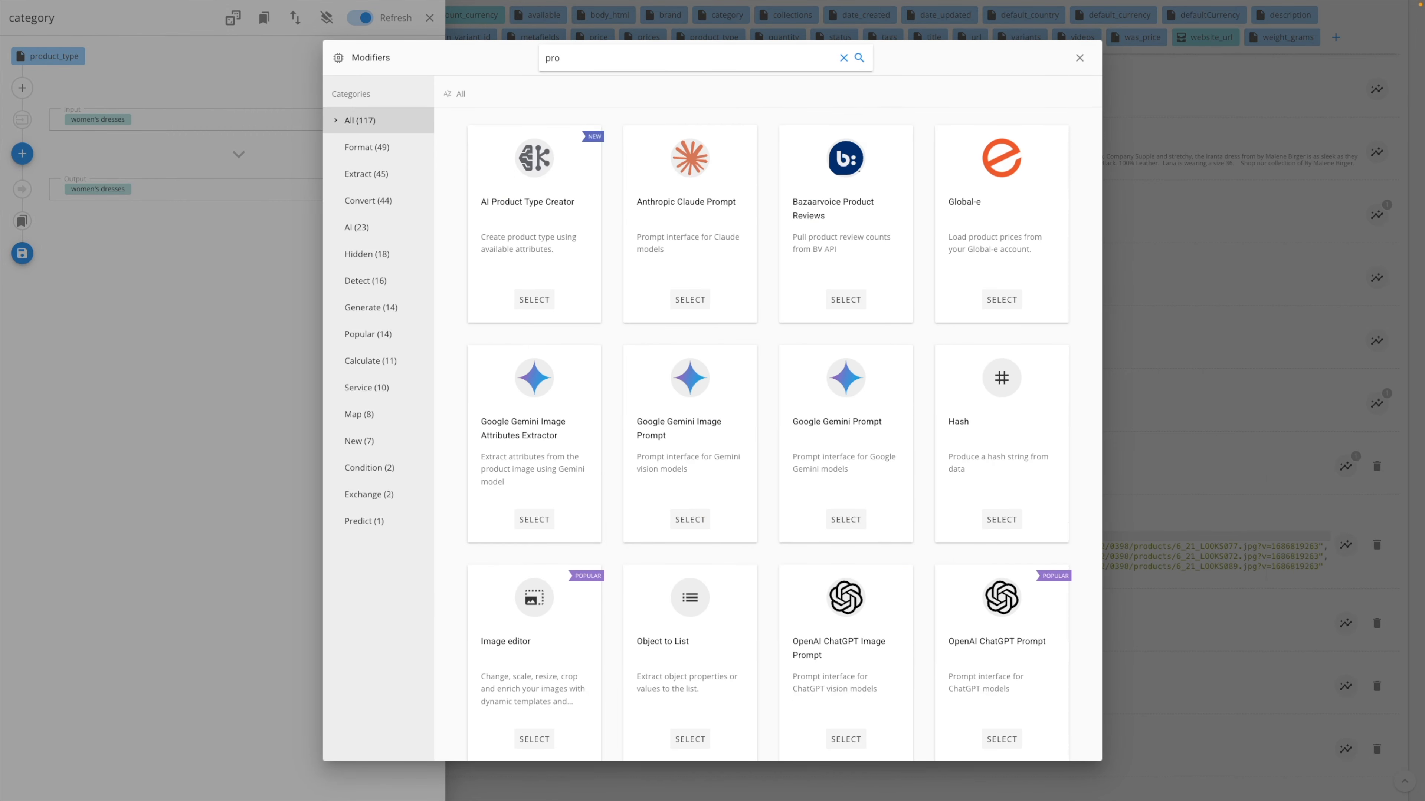
left_click(557, 213)
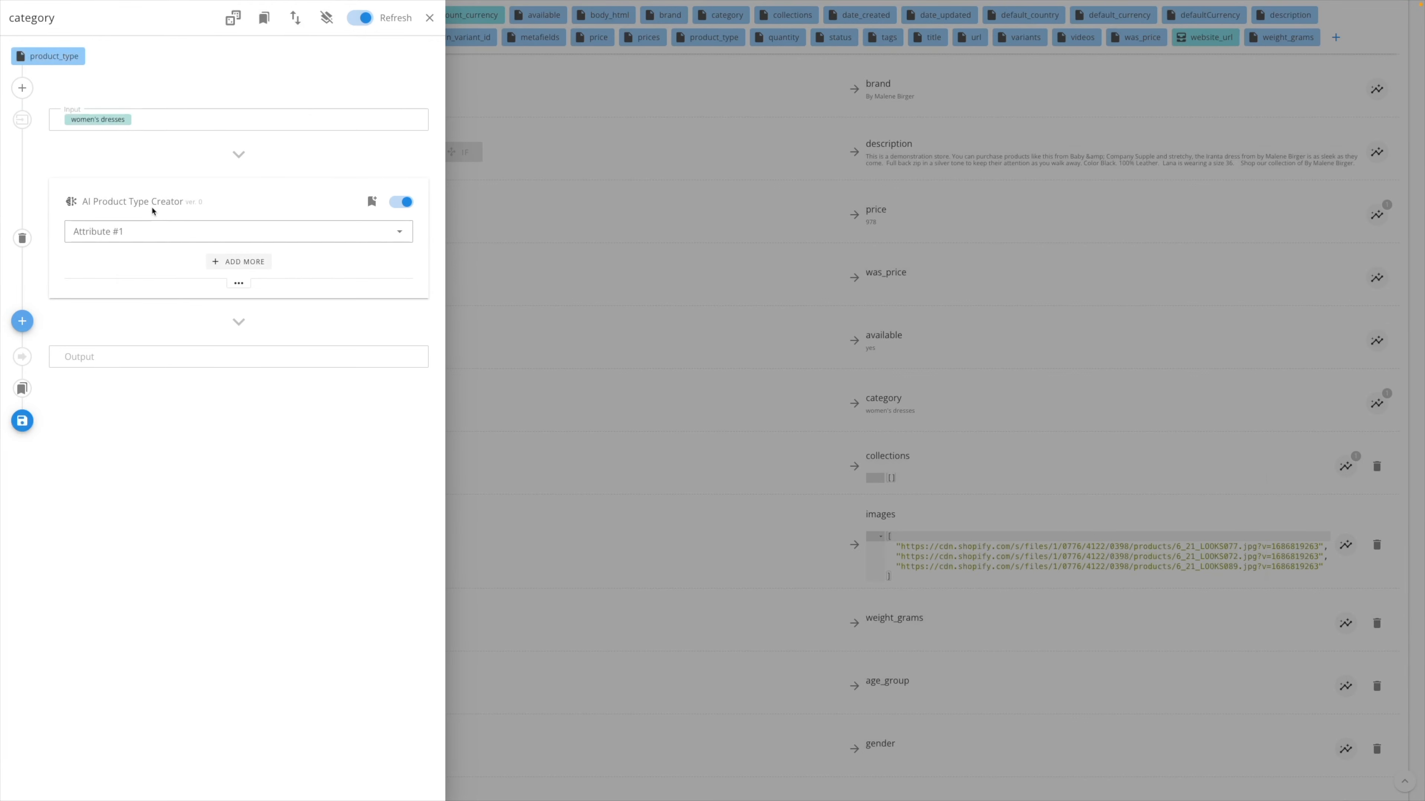
left_click(218, 240)
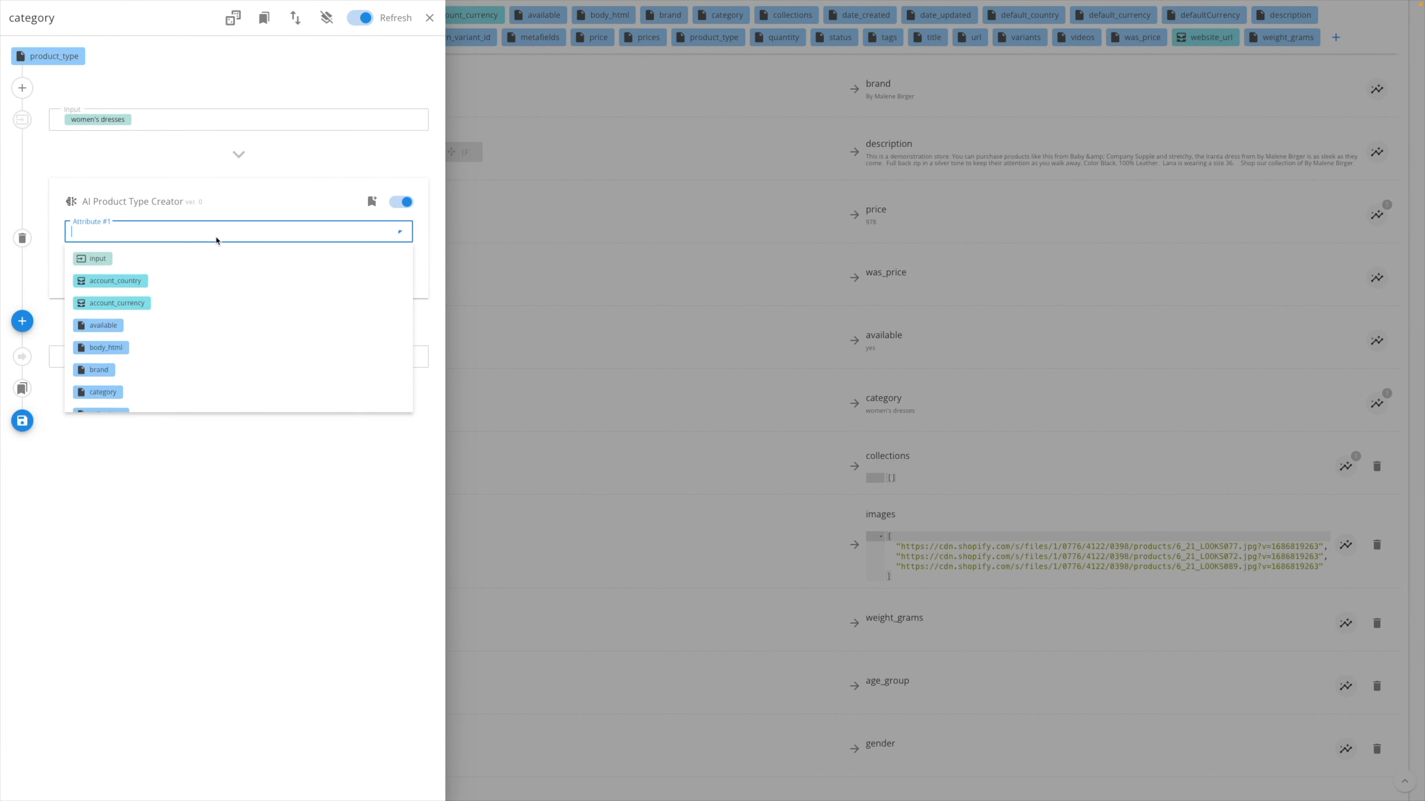
type("de")
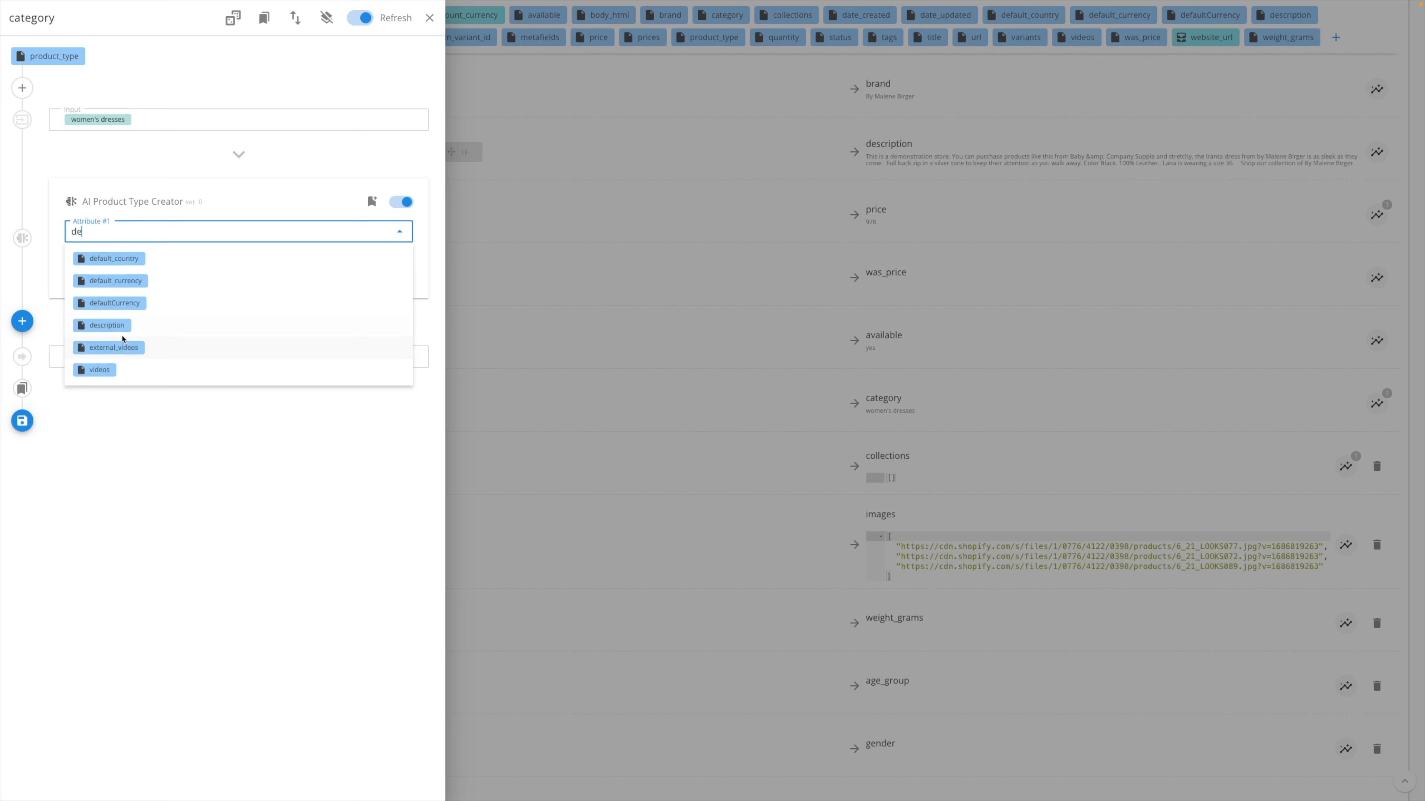
left_click(124, 330)
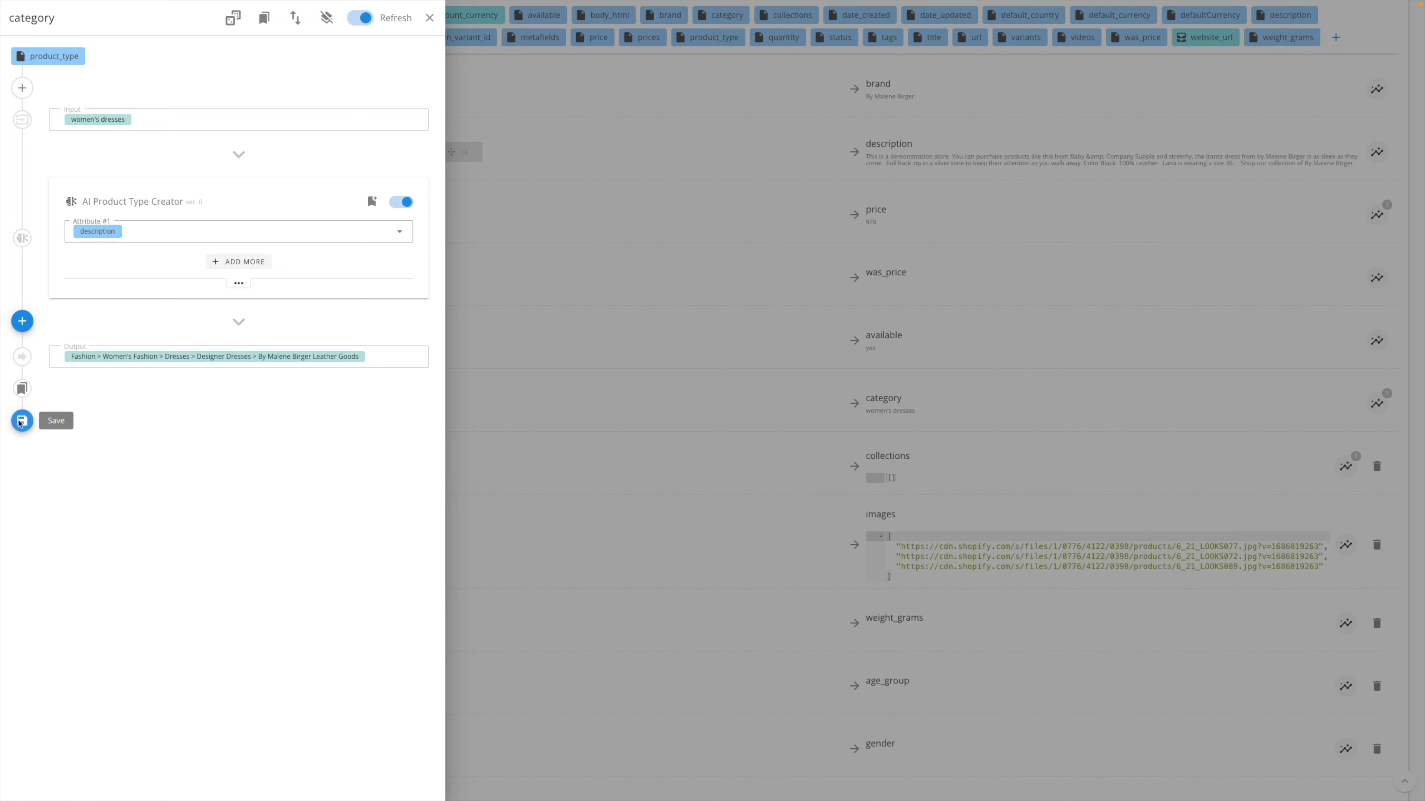
left_click(22, 422)
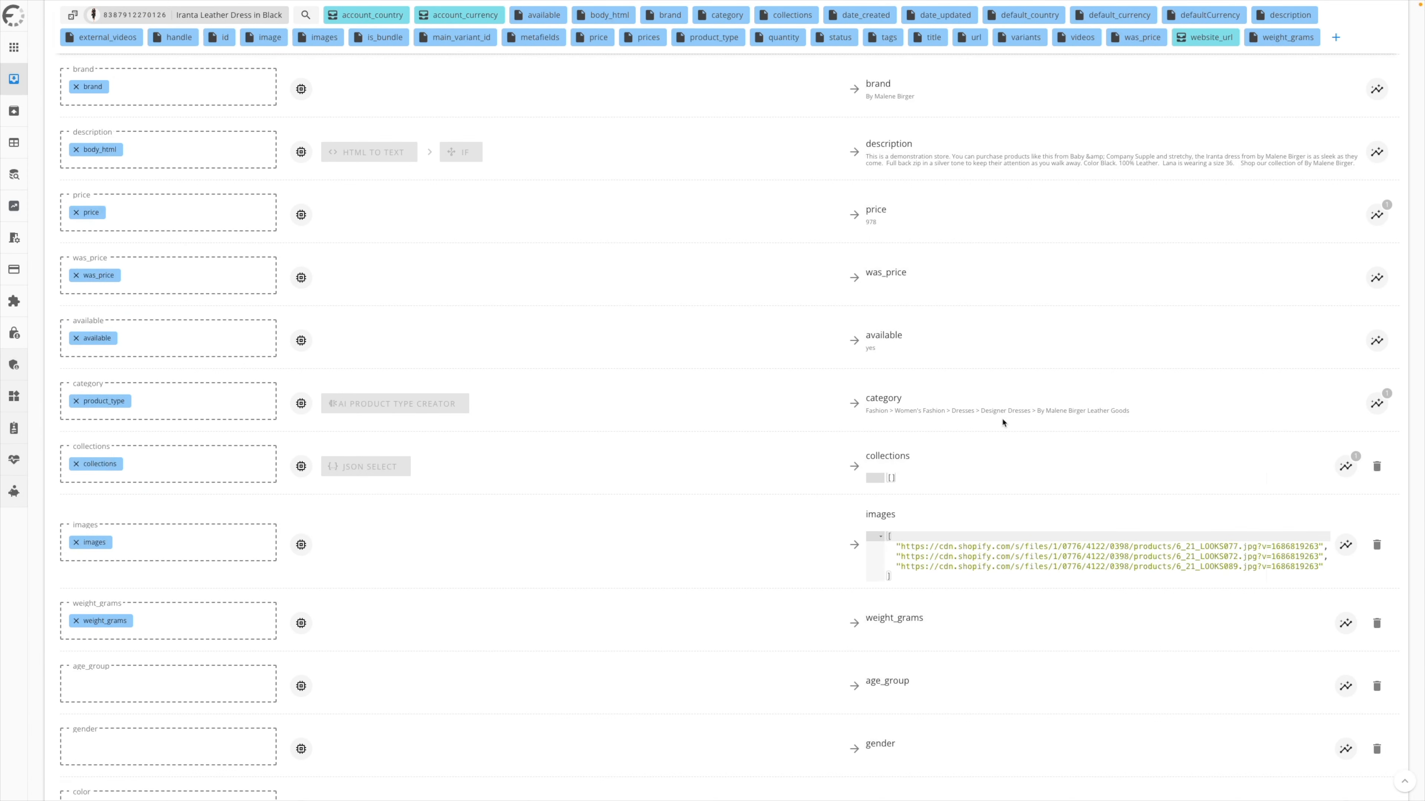
left_click_drag(1129, 411, 852, 412)
left_click(679, 387)
- Map the tags attribute to the gender field
scroll(588, 393, "down", 2)
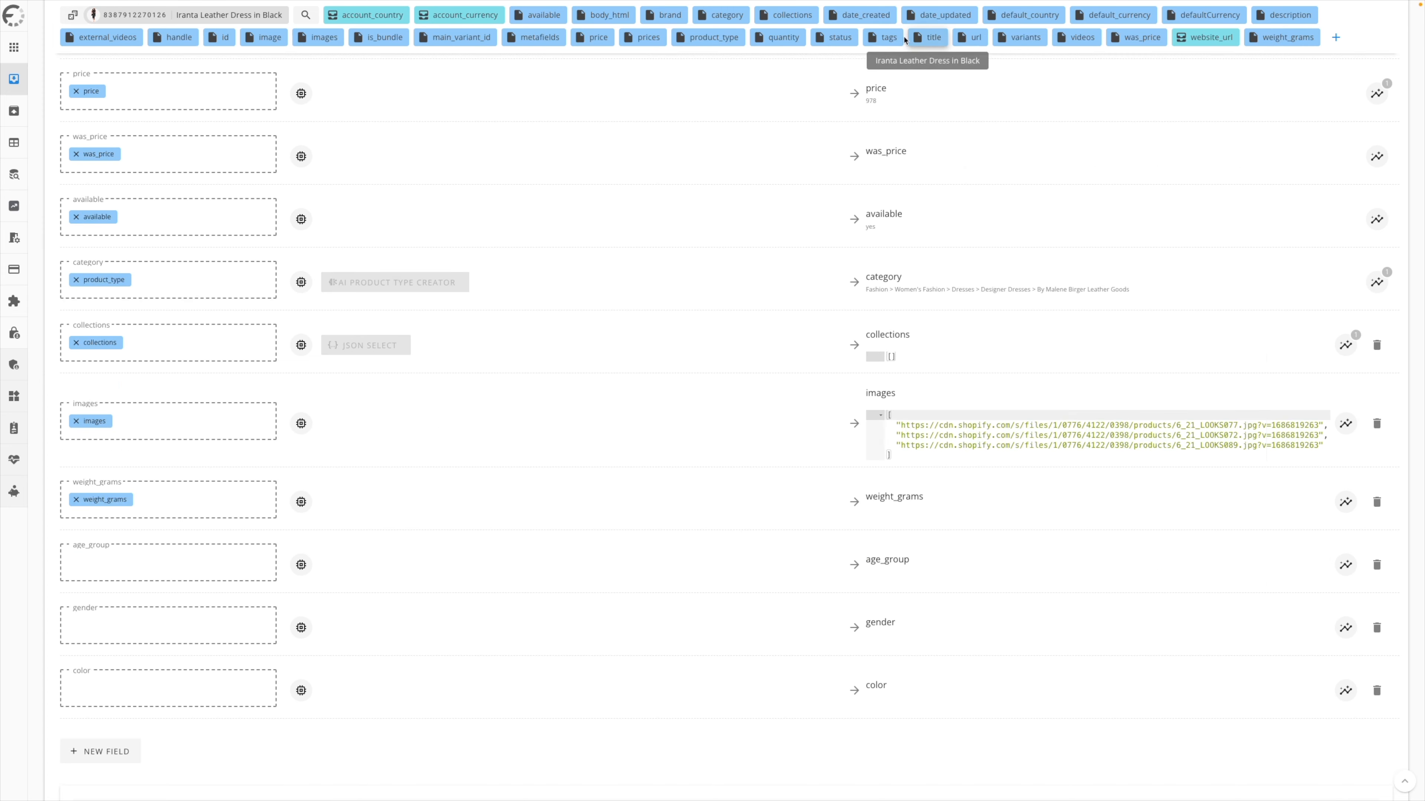
left_click_drag(887, 39, 112, 627)
scroll(450, 613, "down", 2)
- Add a Gender extractor modifier to the gender field, return Unisex if nothing is found, and save it
left_click(301, 487)
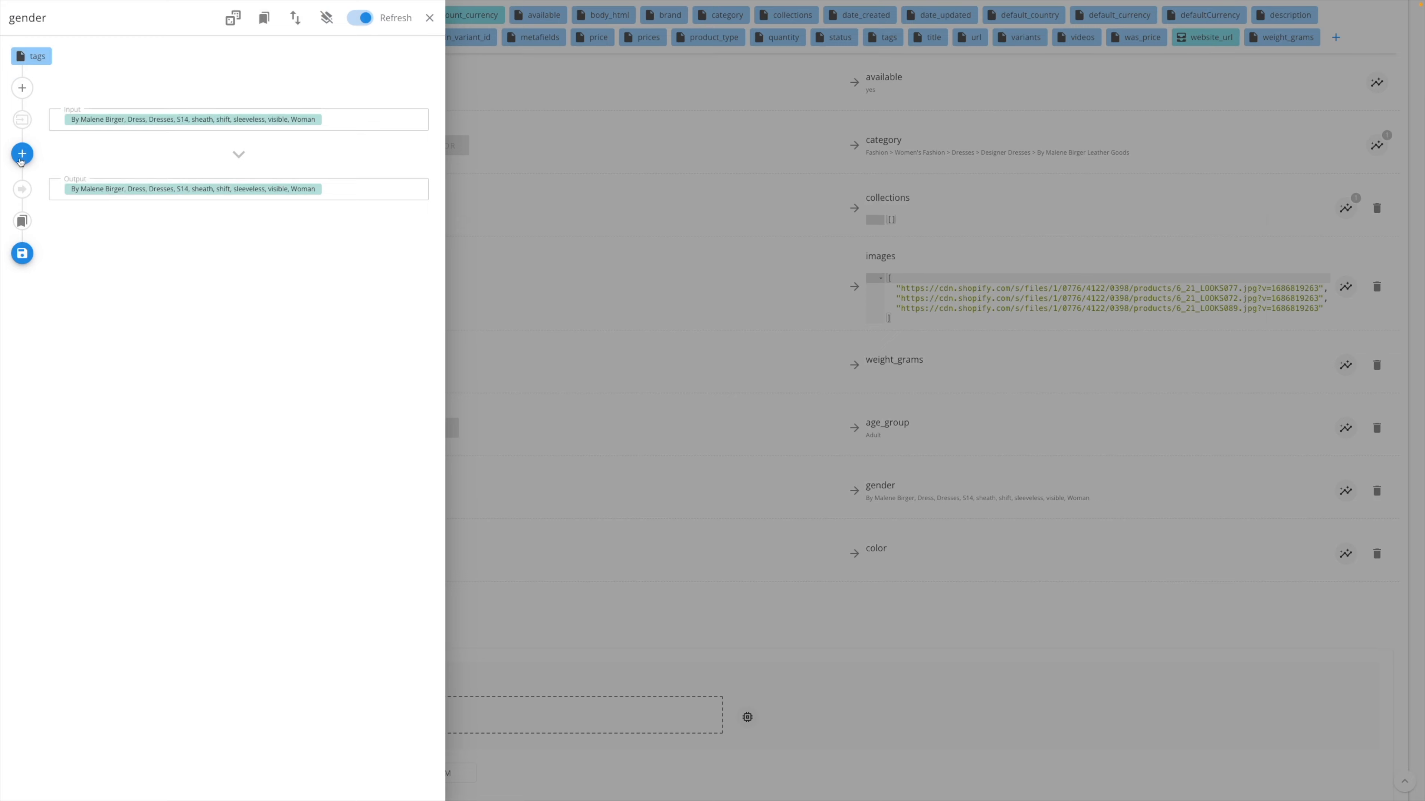
left_click(22, 154)
left_click(653, 65)
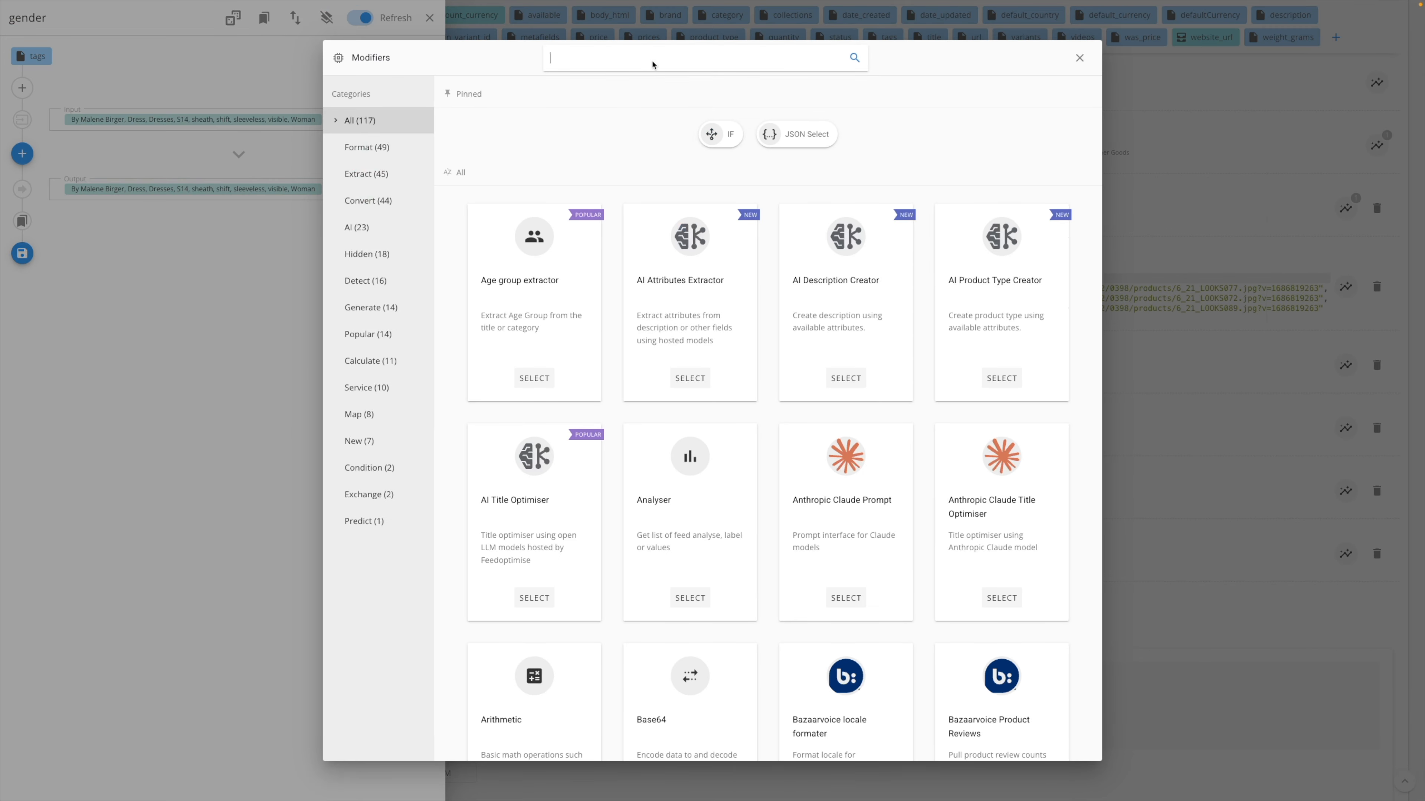
type("ge")
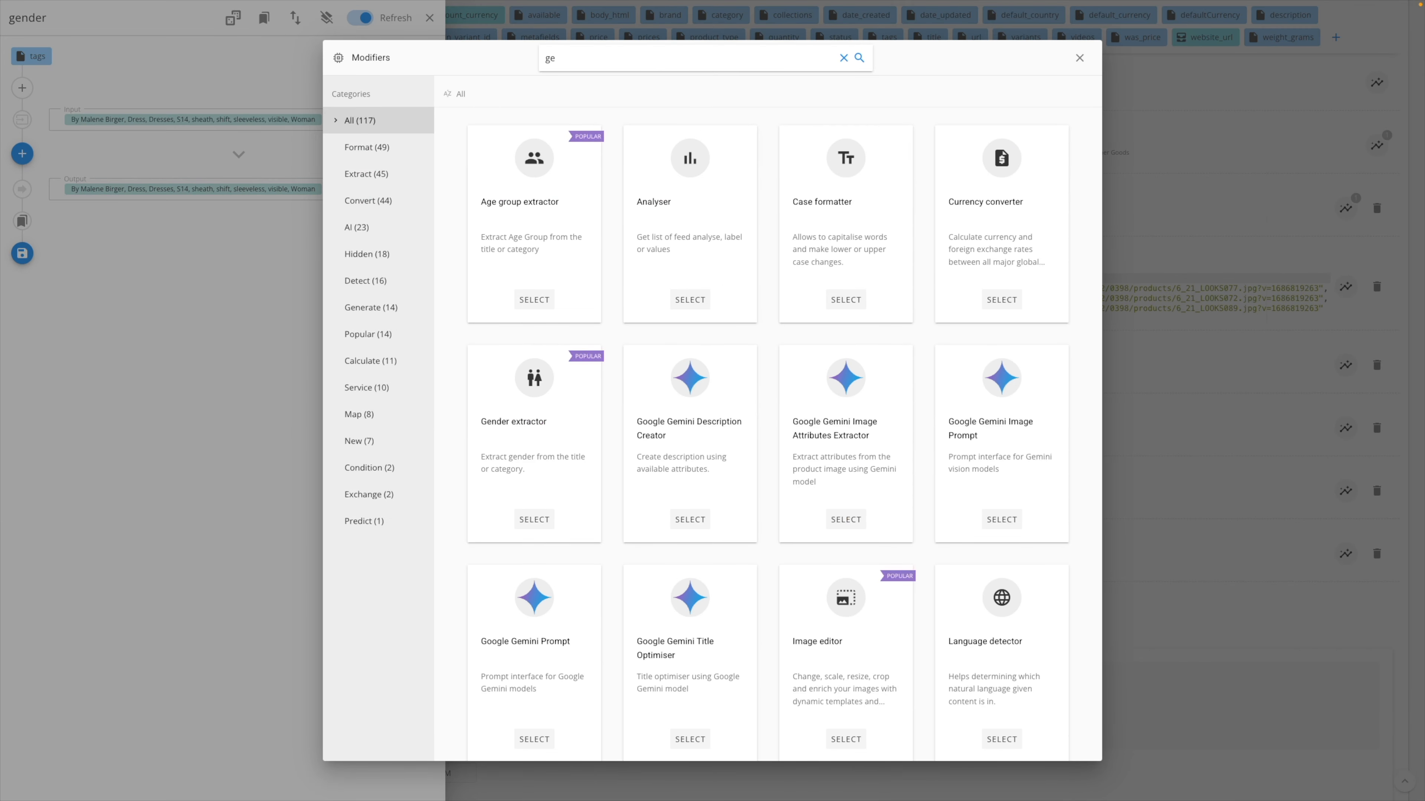
type("nde")
left_click(767, 299)
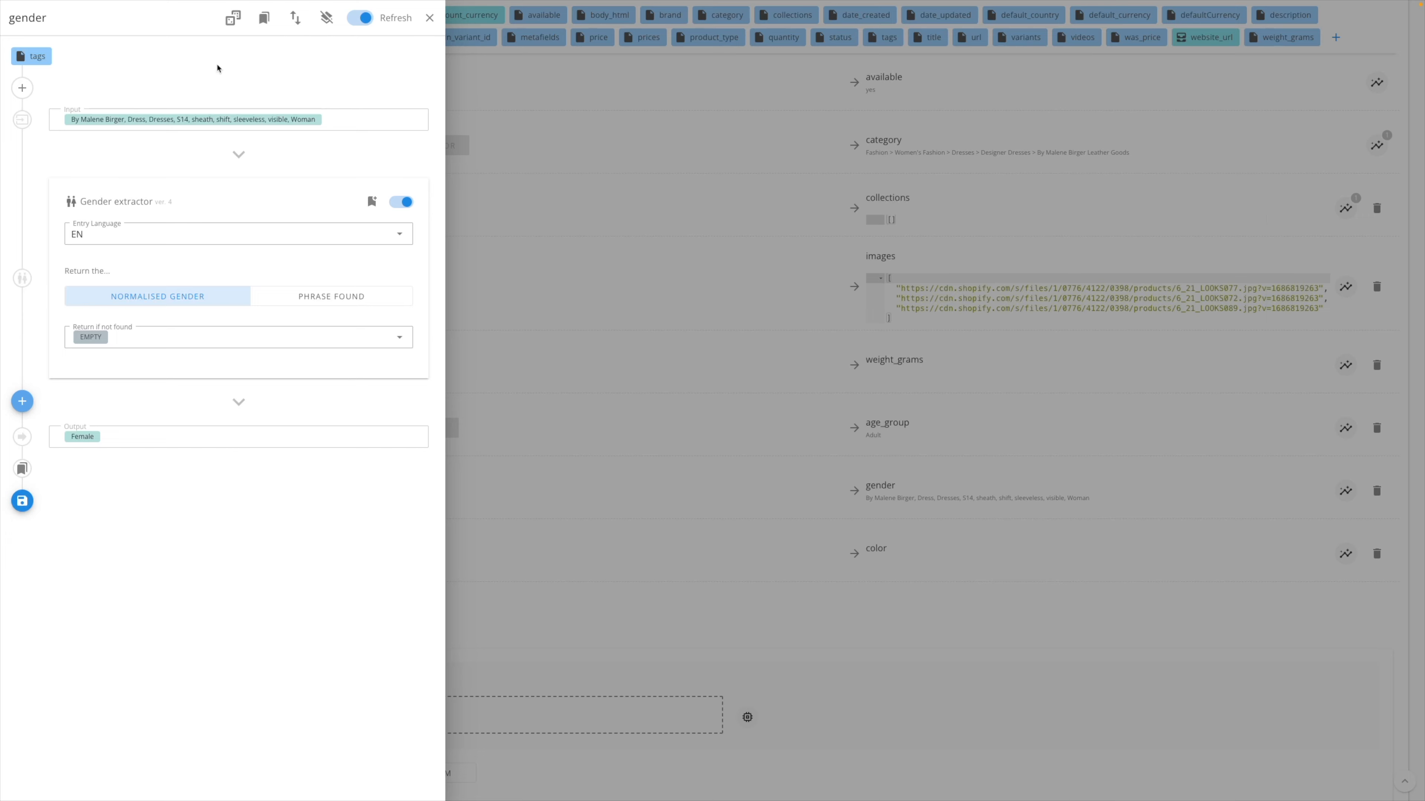
left_click(134, 340)
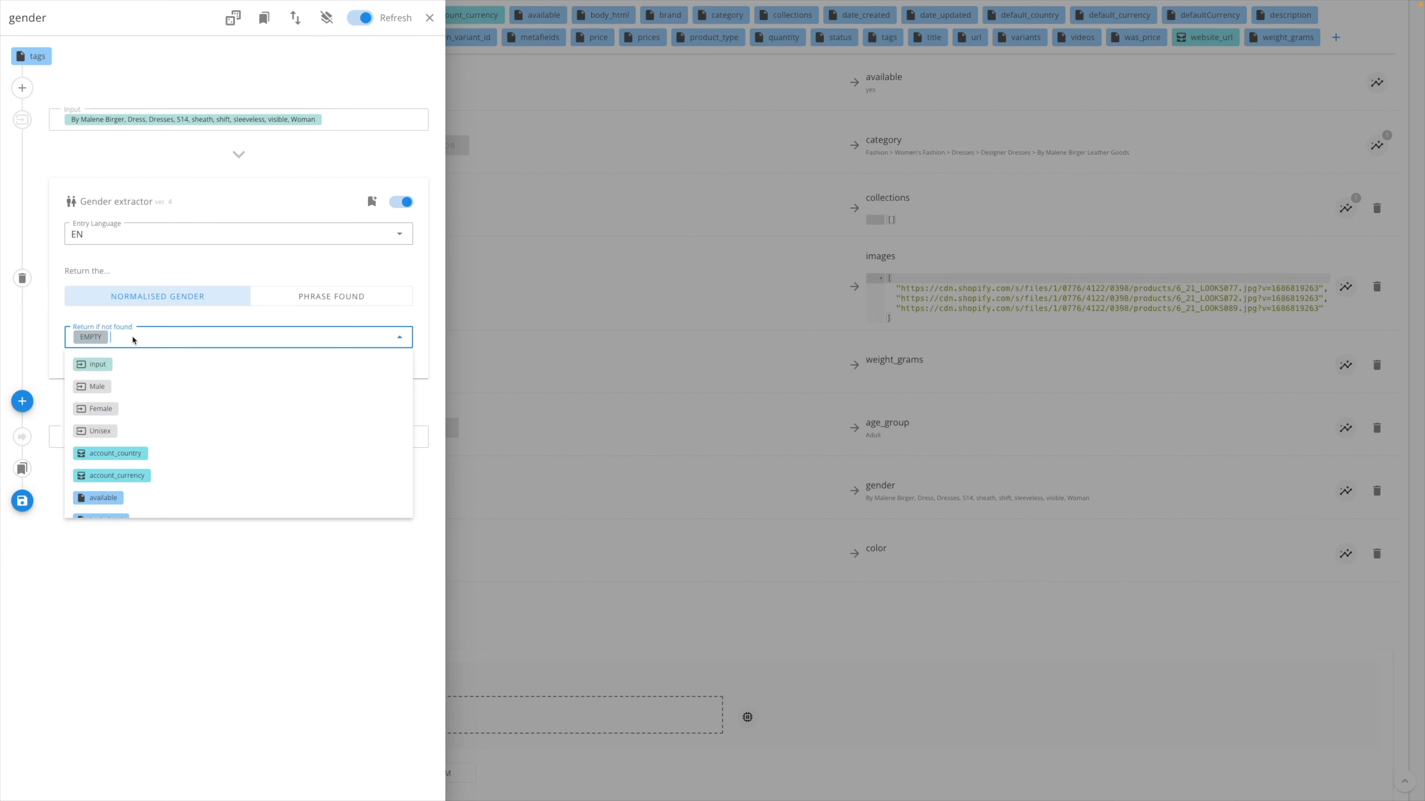
left_click(132, 430)
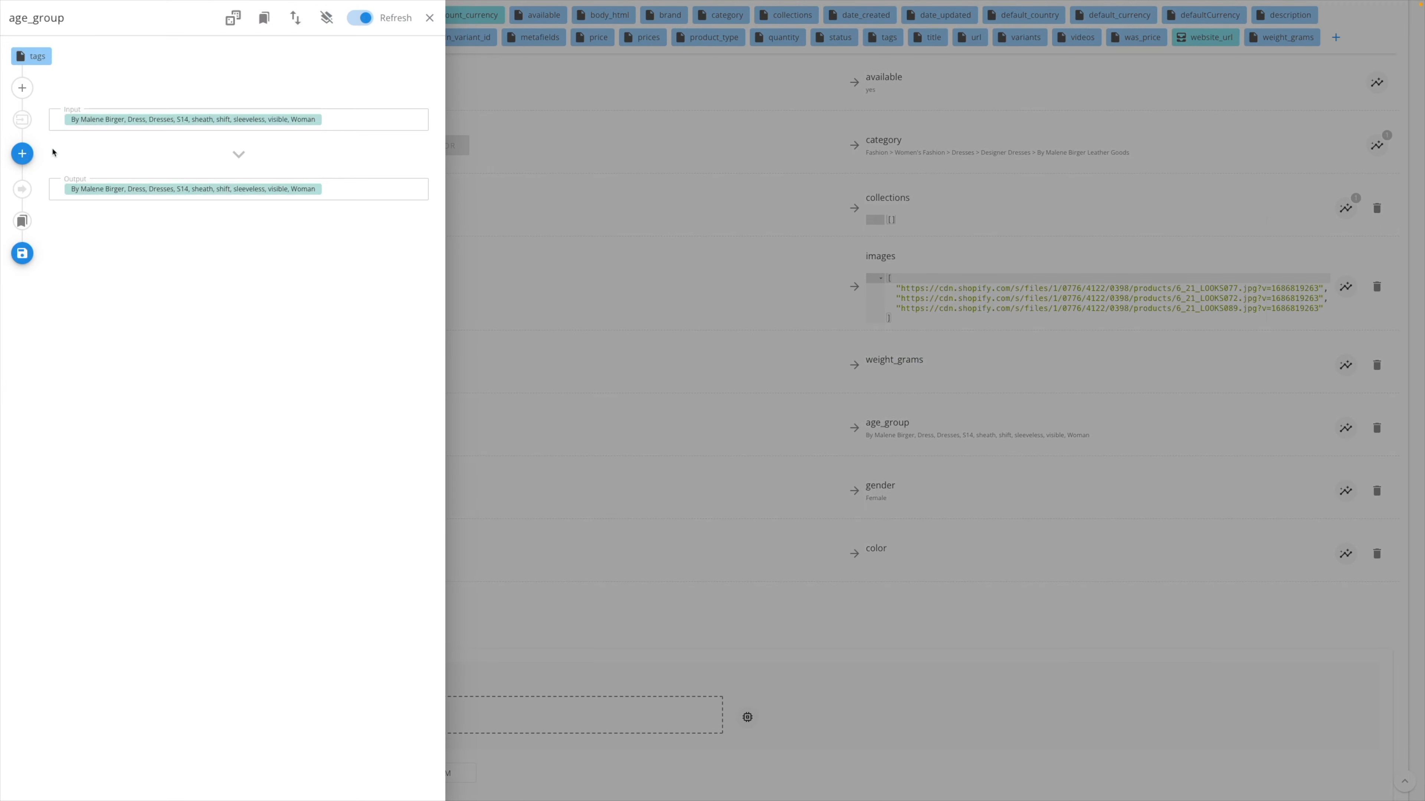
- Add an Age group extractor modifier to the age_group field, return Adult if nothing is found, and save it
left_click(22, 153)
left_click(658, 58)
type("age")
left_click(541, 266)
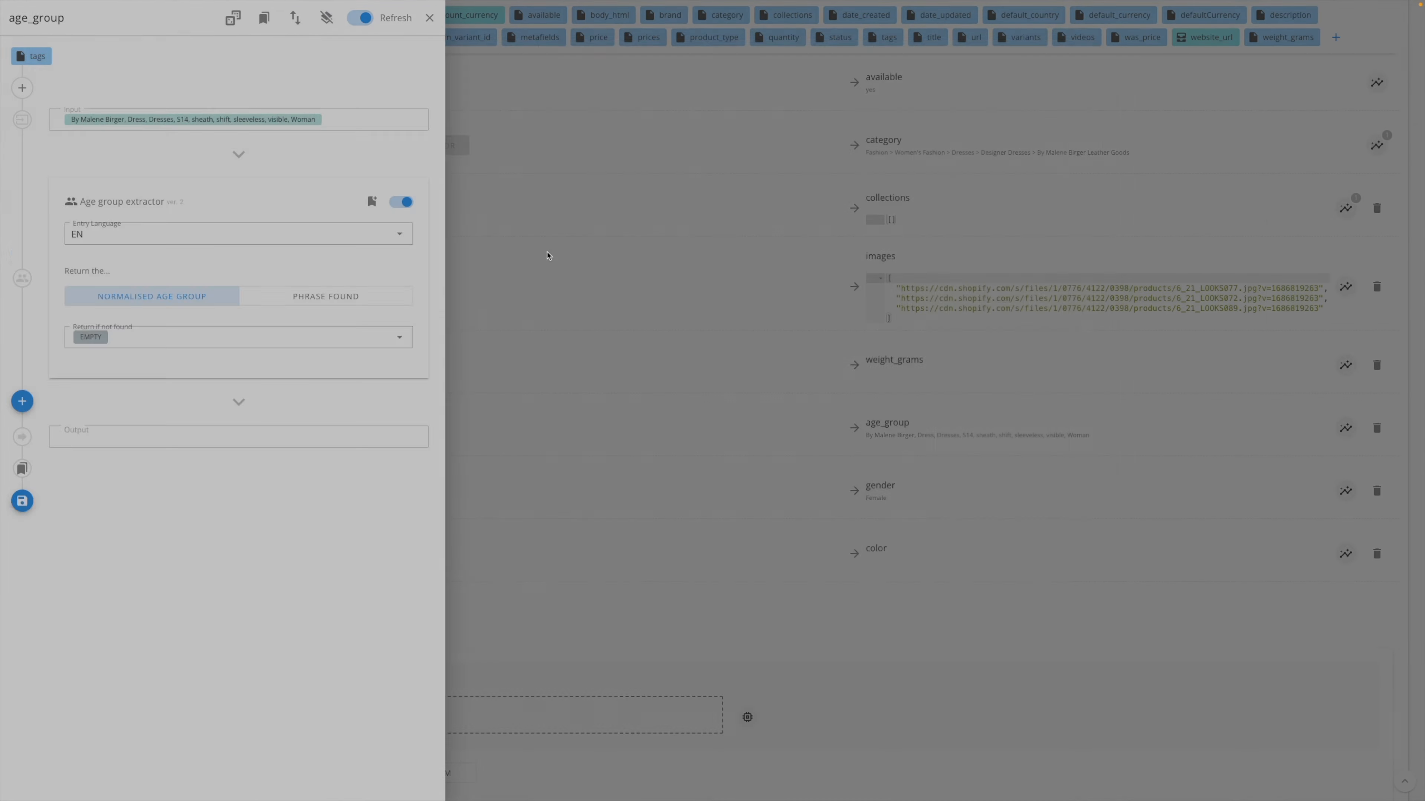
left_click(209, 339)
left_click(177, 387)
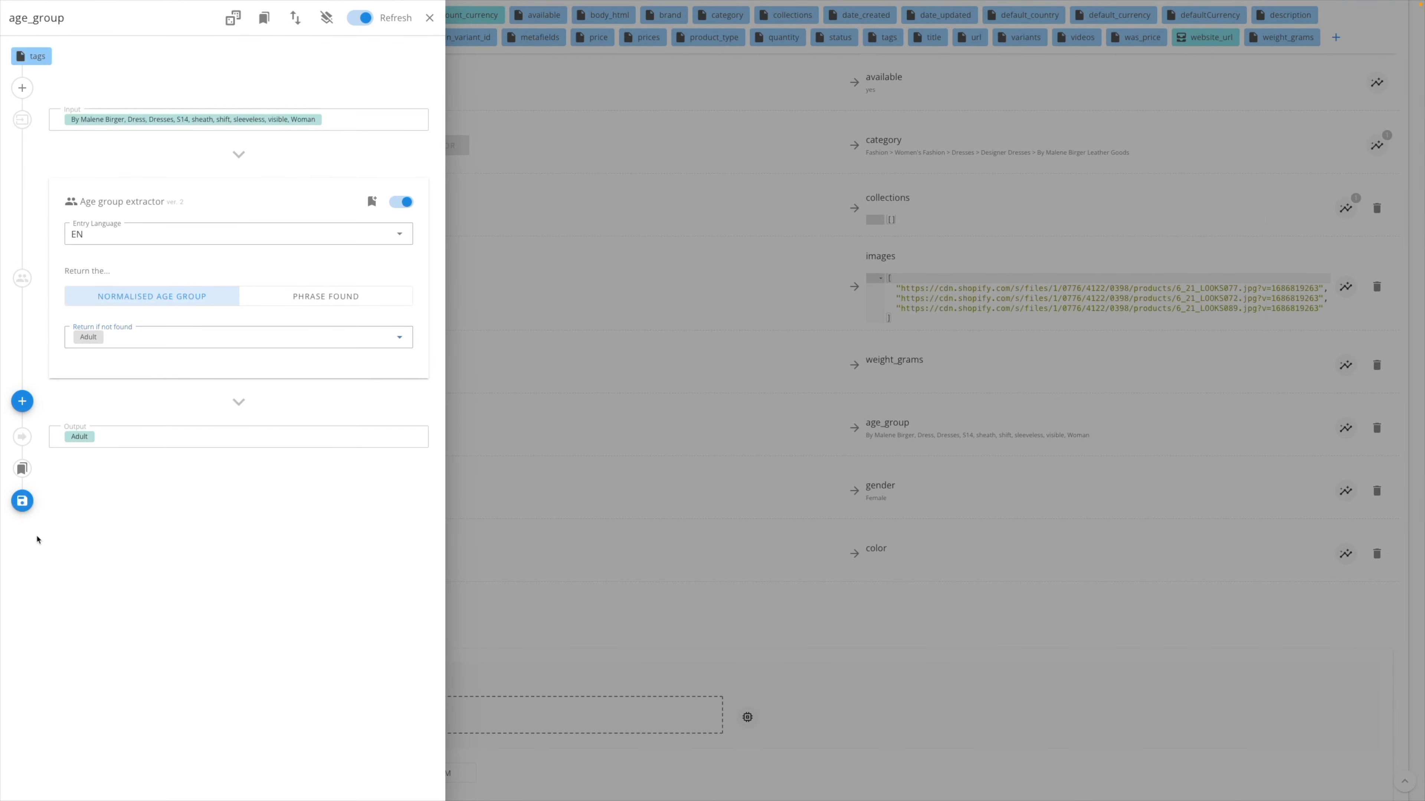
left_click(20, 502)
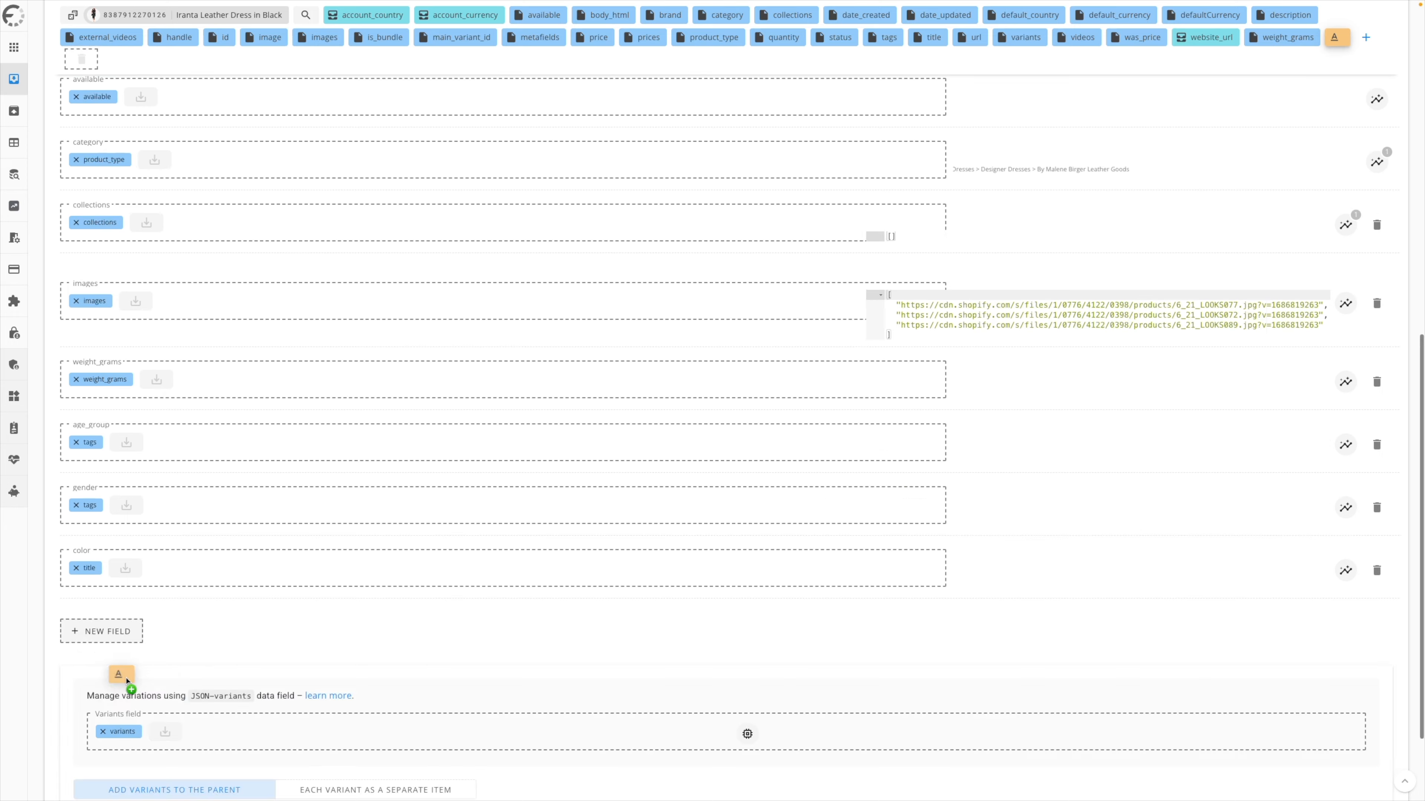
- Add tags after title in the color field's mapping and apply a saved Color extractor modifier to it
left_click_drag(883, 37, 190, 471)
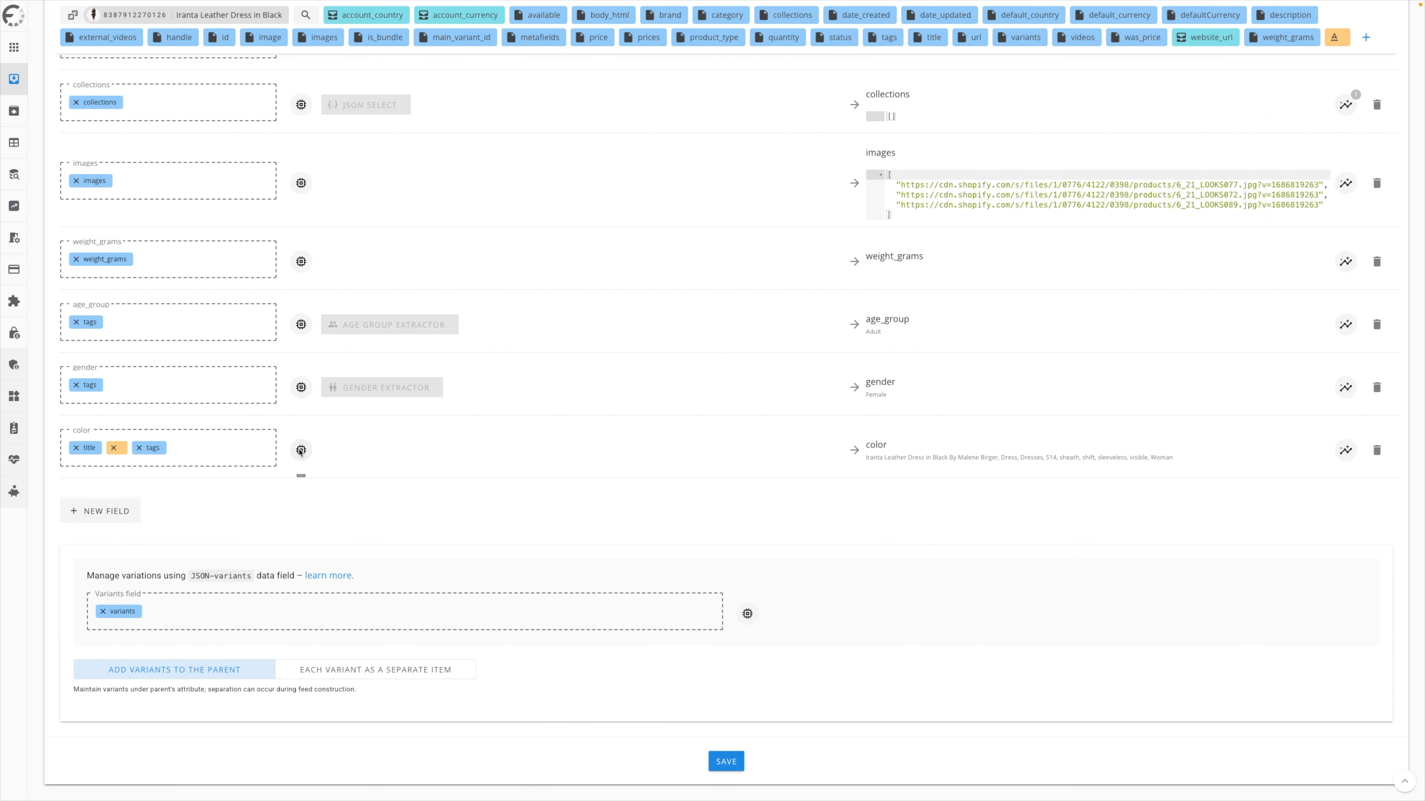
left_click(301, 450)
left_click(22, 153)
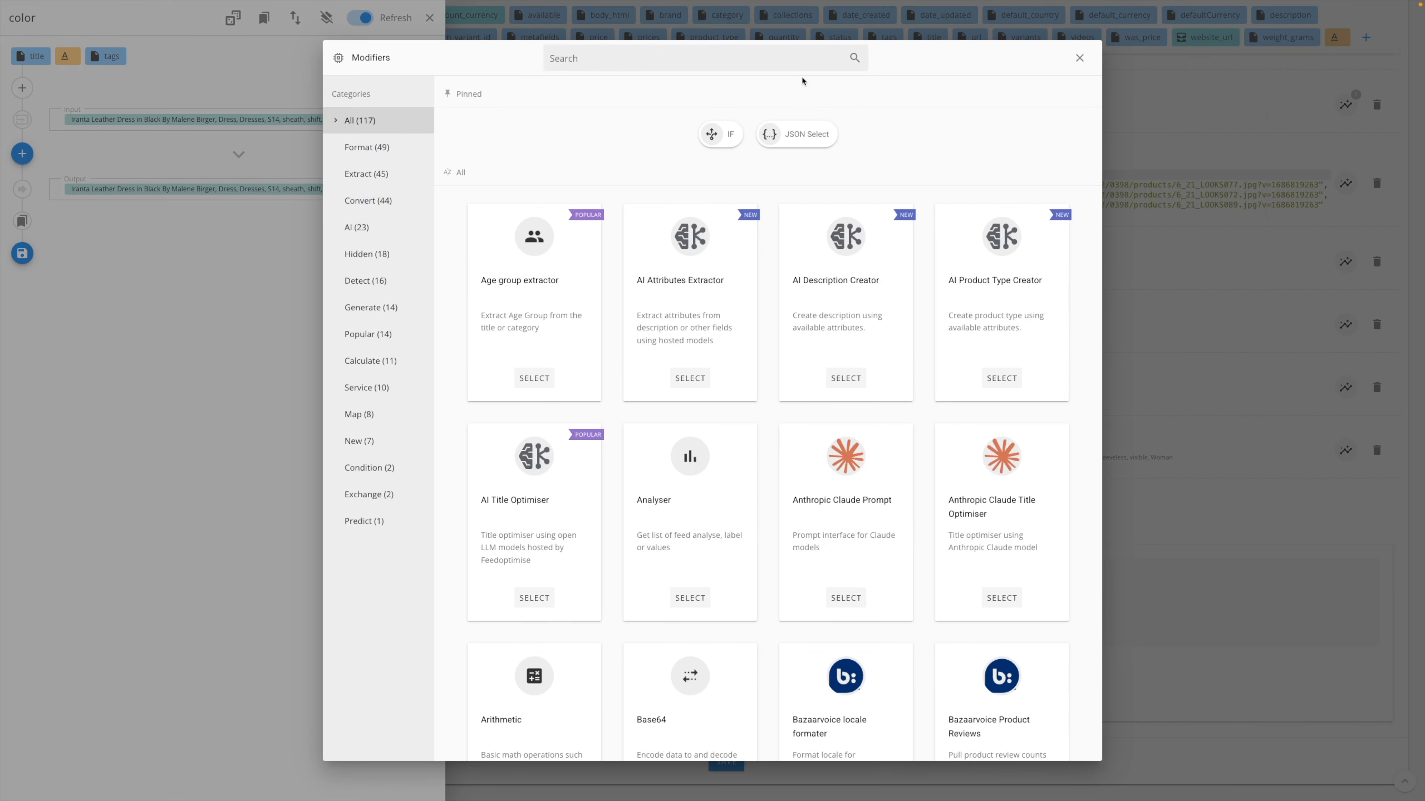
type("col")
left_click(690, 378)
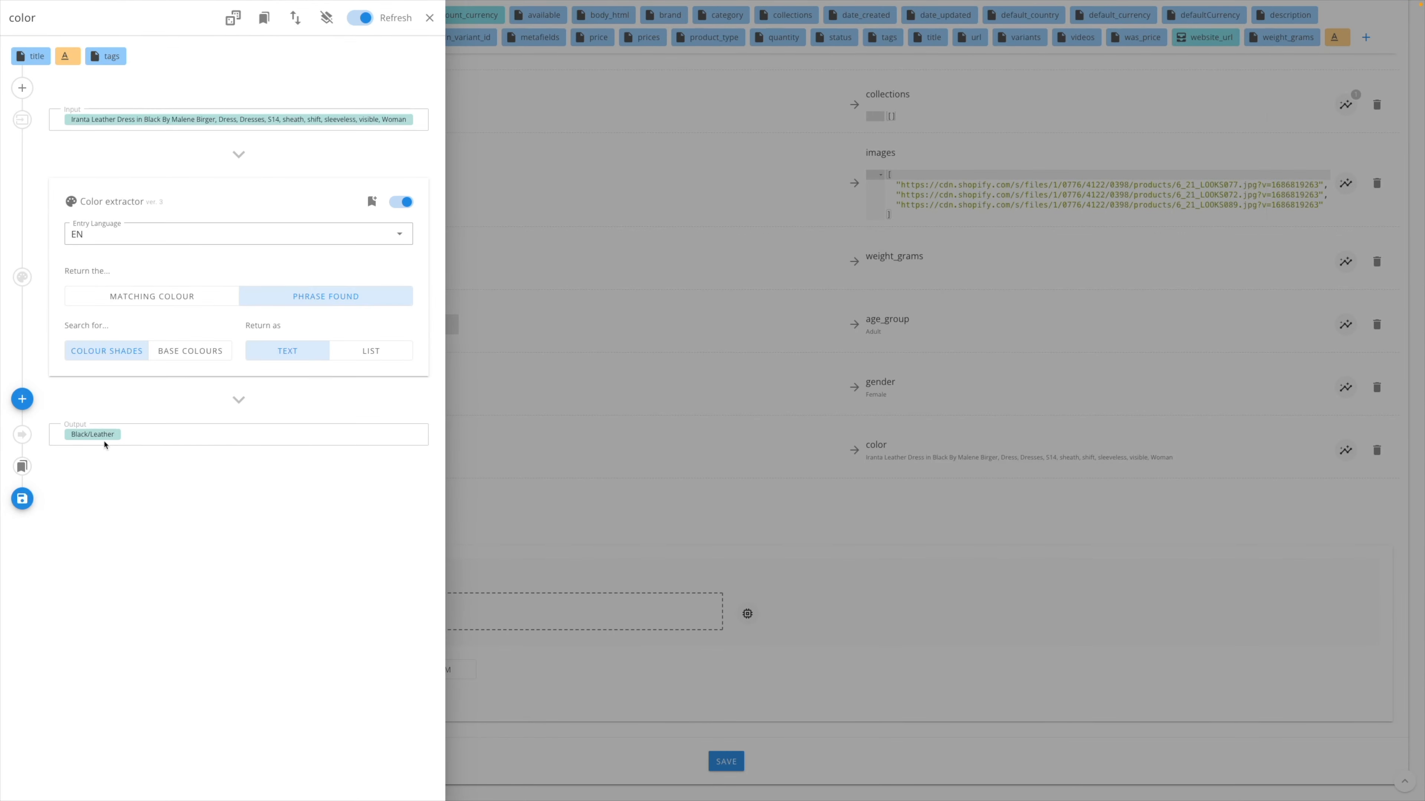
left_click(22, 499)
- Create a new field named material and map the description attribute to it
left_click(101, 541)
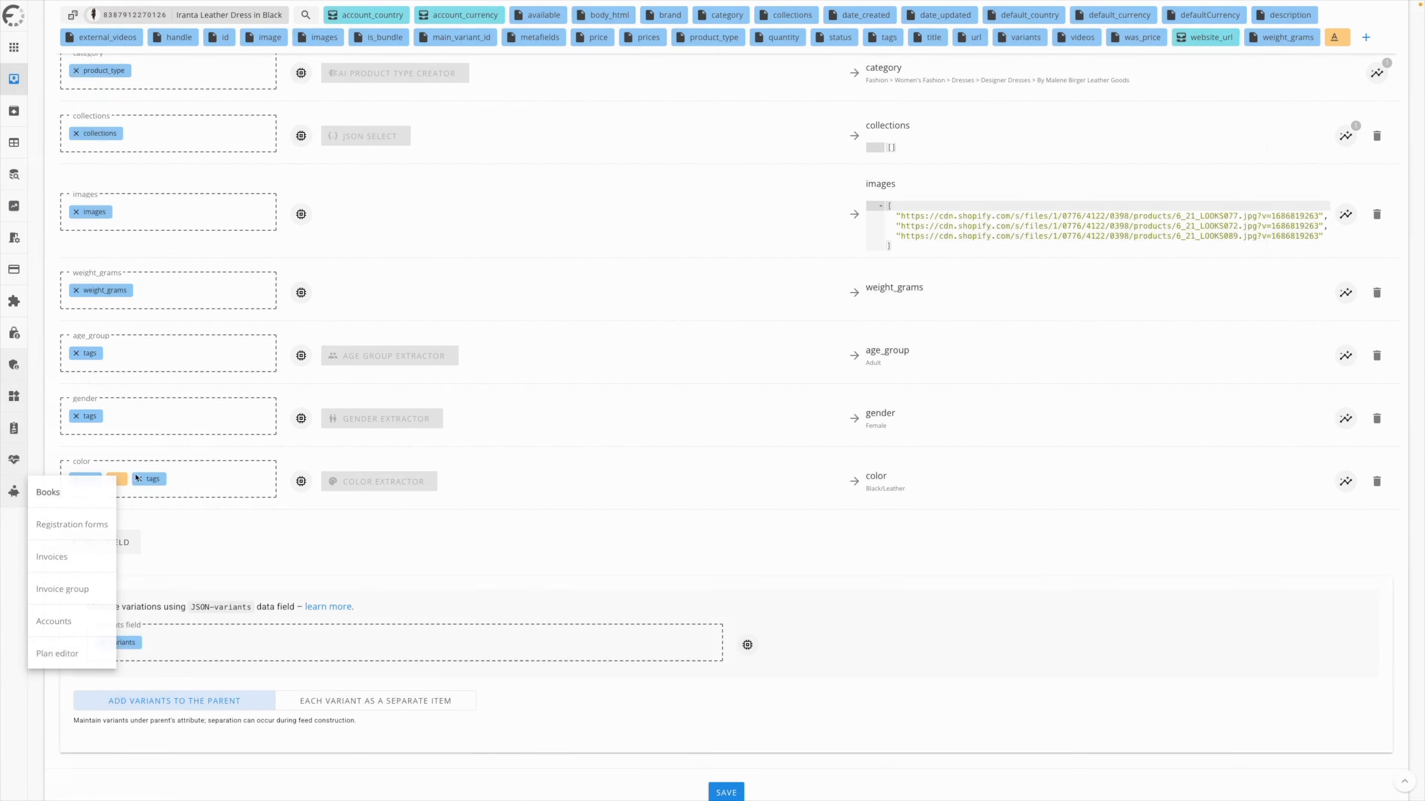
left_click(53, 621)
left_click_drag(1285, 15, 169, 461)
- Apply the predefined modifier group "Materials list extractor - Clothing" to the material field
left_click(302, 450)
left_click(22, 184)
key("Escape")
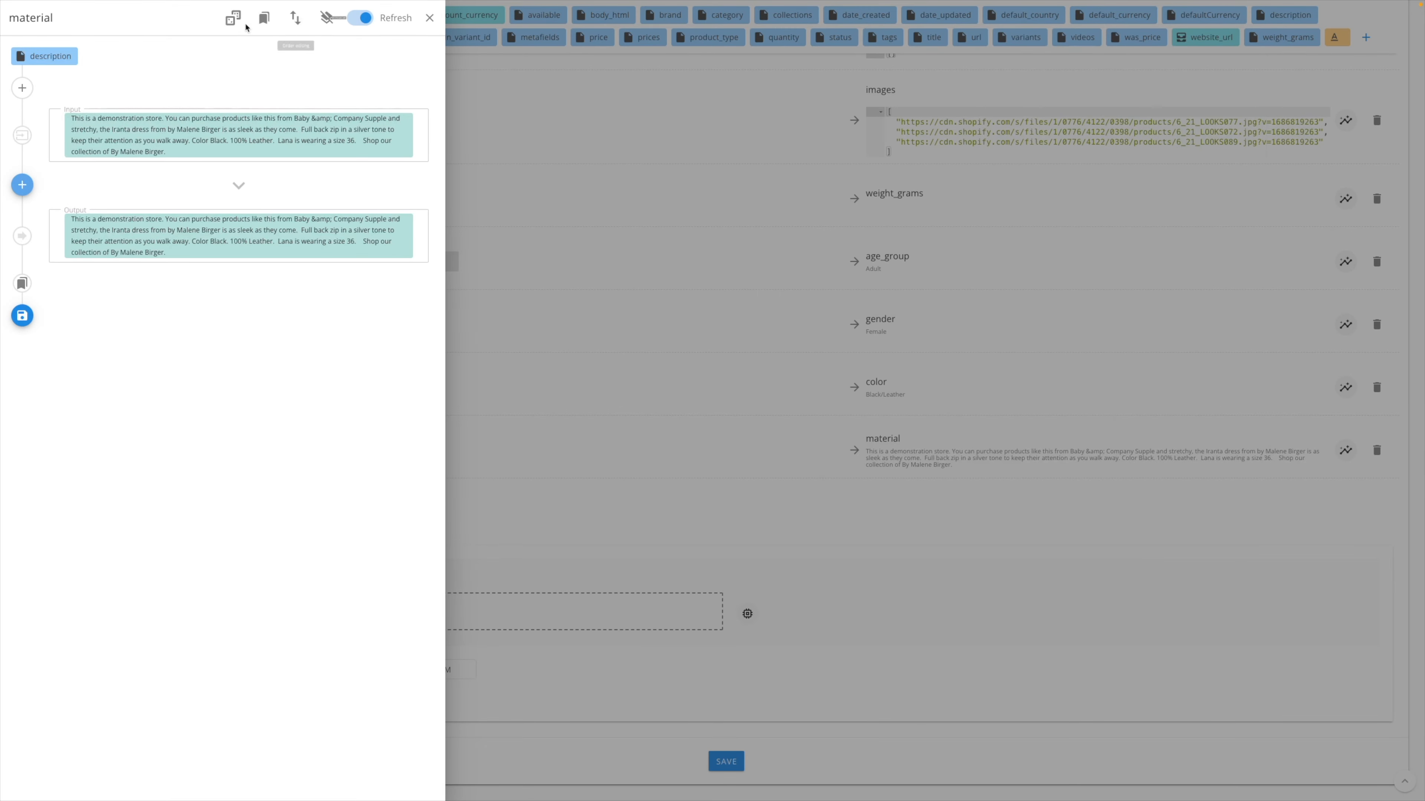
left_click(233, 18)
left_click(488, 221)
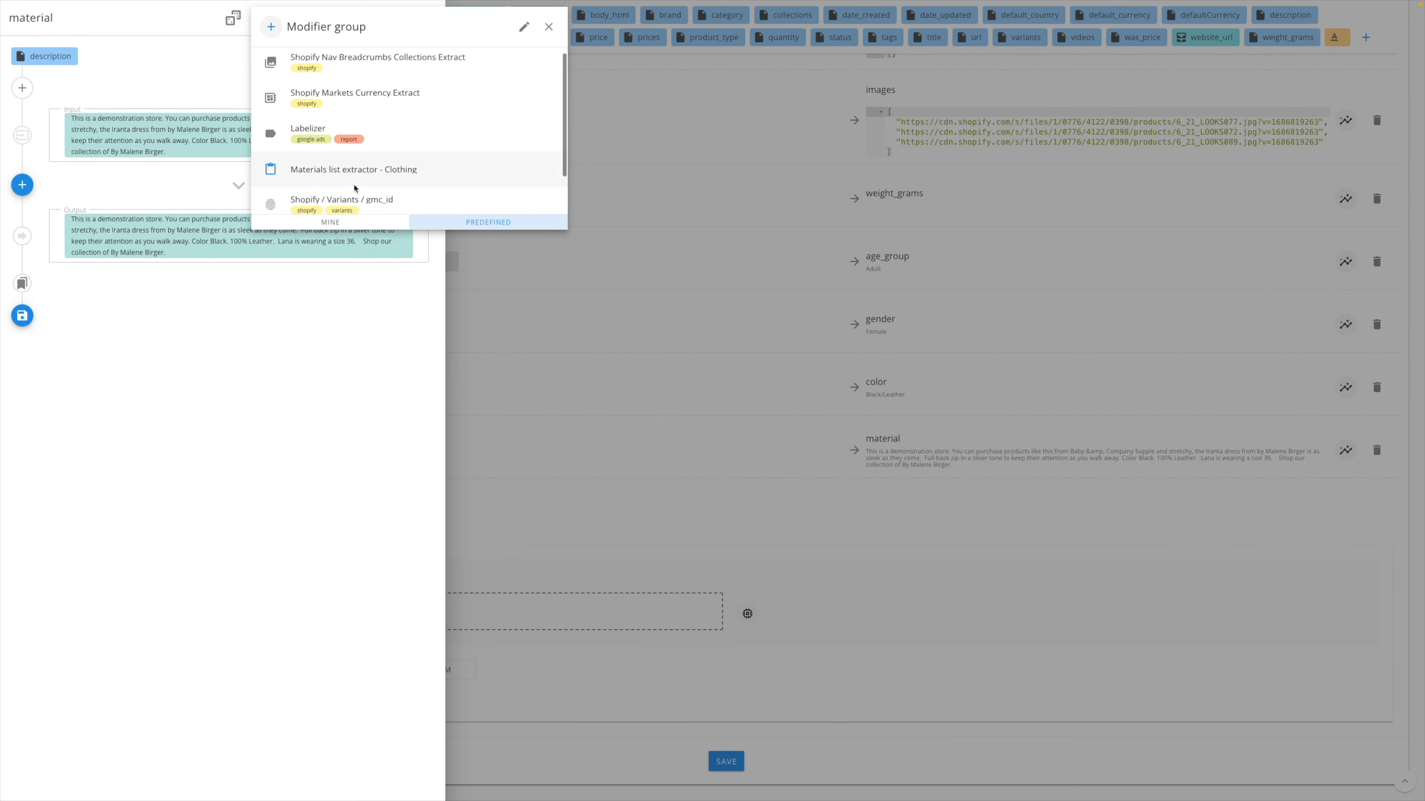
left_click(336, 176)
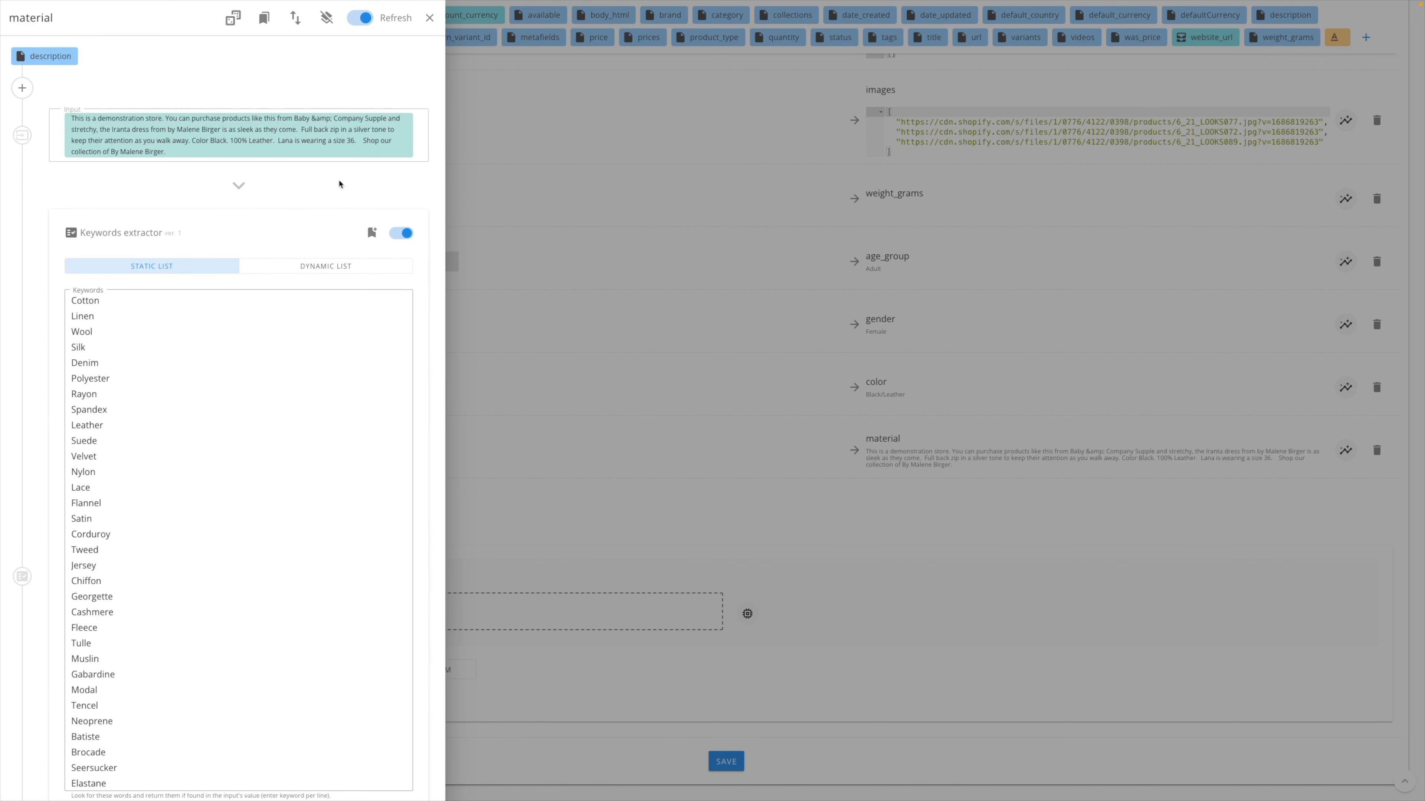
- Check the material keyword list and search settings against the input description, and save the material modifiers
scroll(133, 366, "down", 3)
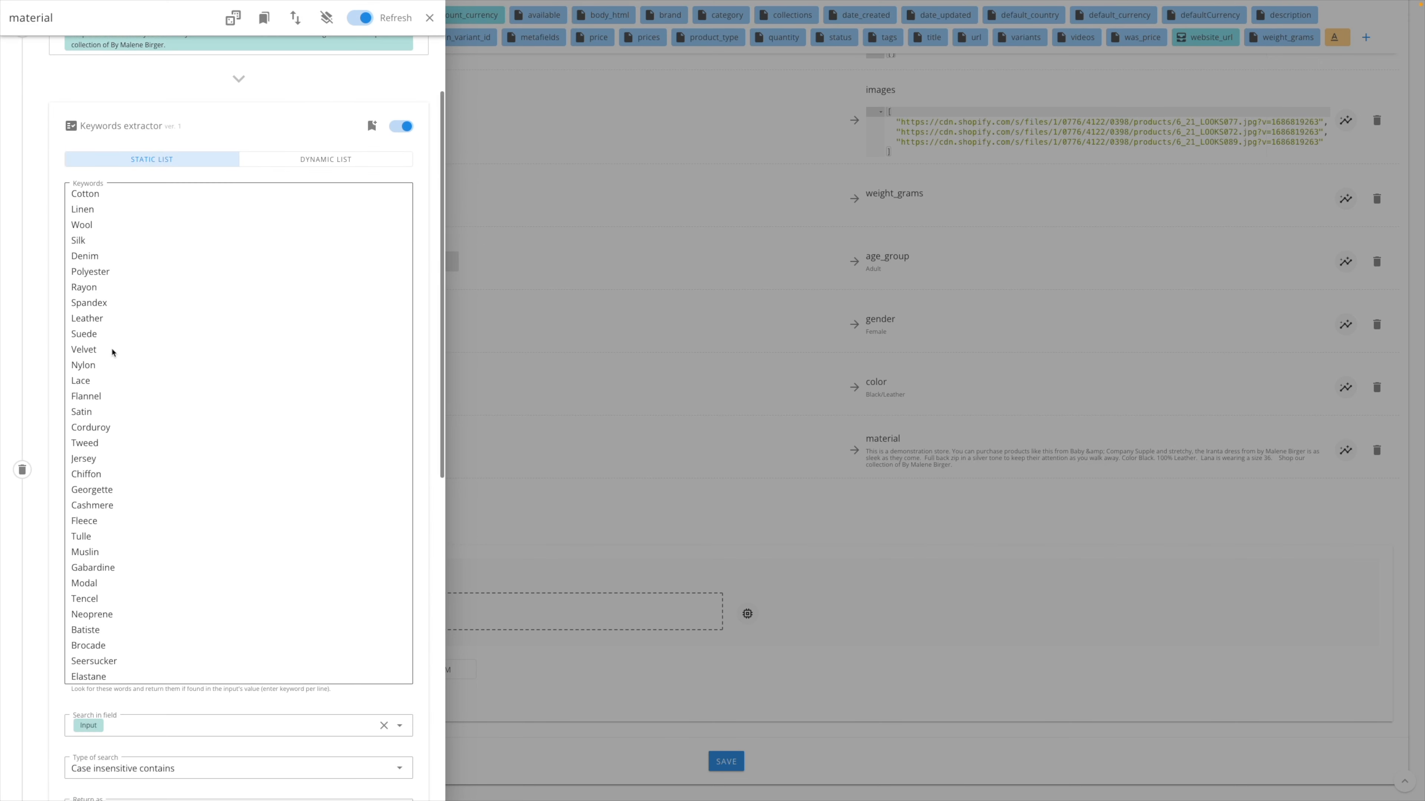
scroll(140, 375, "down", 10)
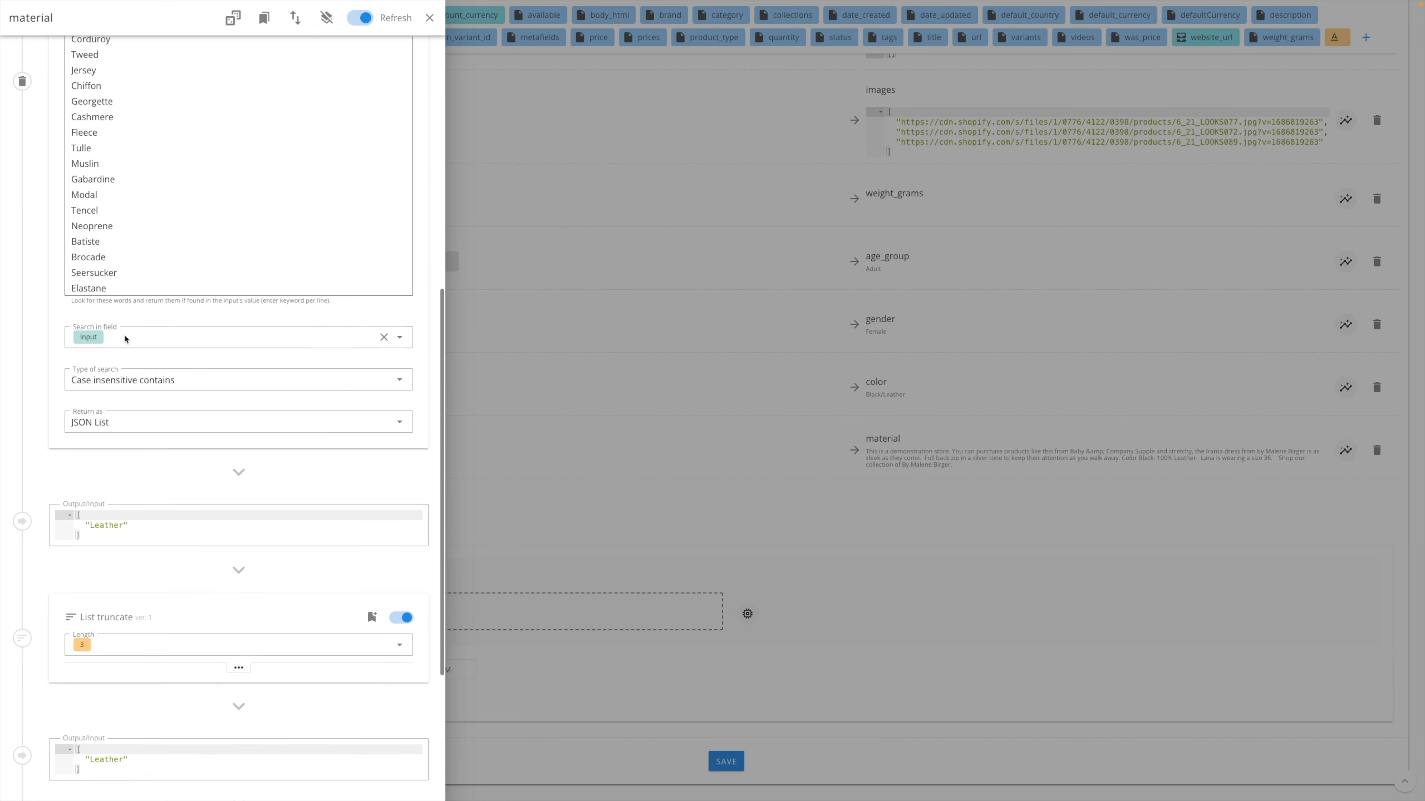
scroll(181, 513, "up", 15)
left_click_drag(274, 140, 231, 140)
scroll(213, 429, "down", 18)
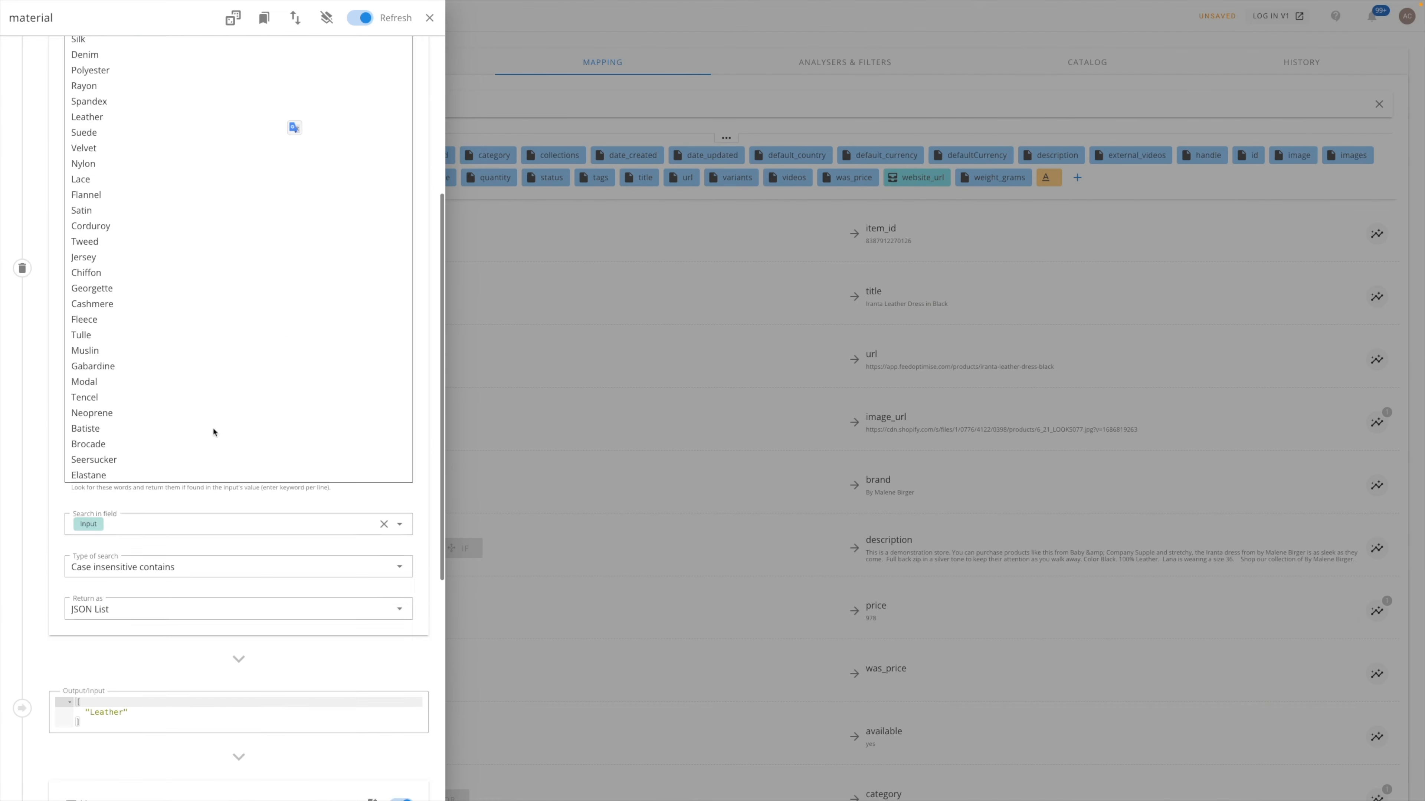
left_click(22, 783)
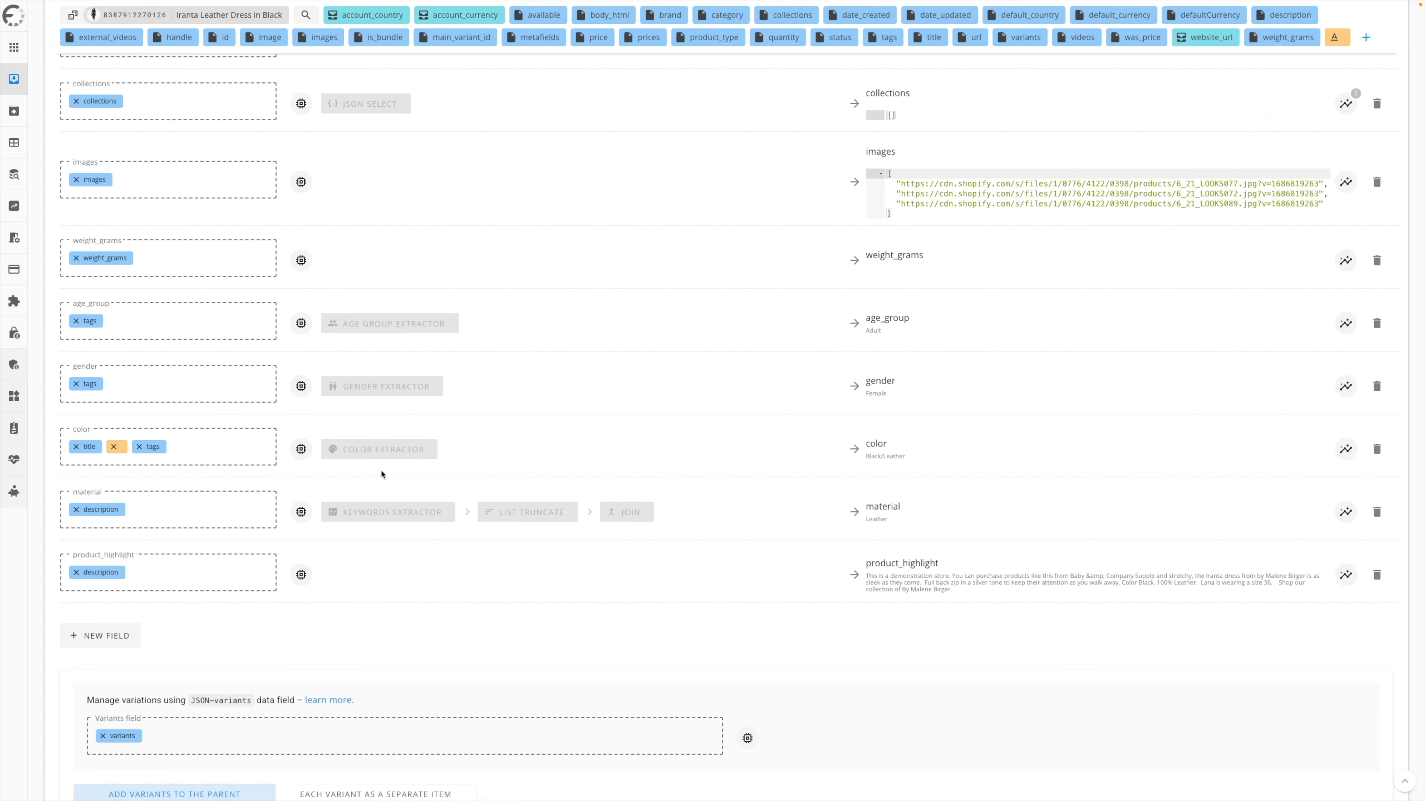
- Add an OpenAI ChatGPT Prompt modifier from the AI category to the product_highlight field
left_click(331, 548)
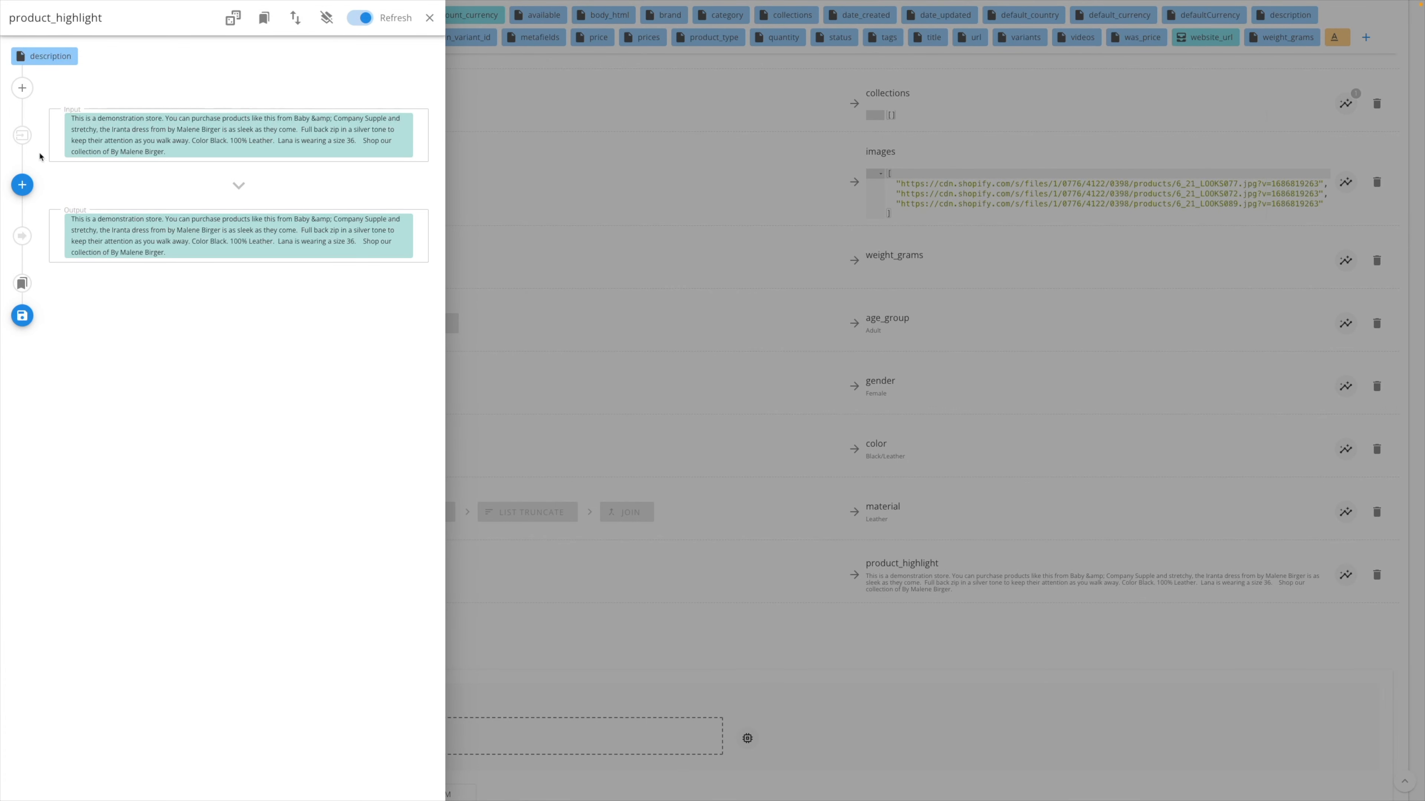
left_click(22, 185)
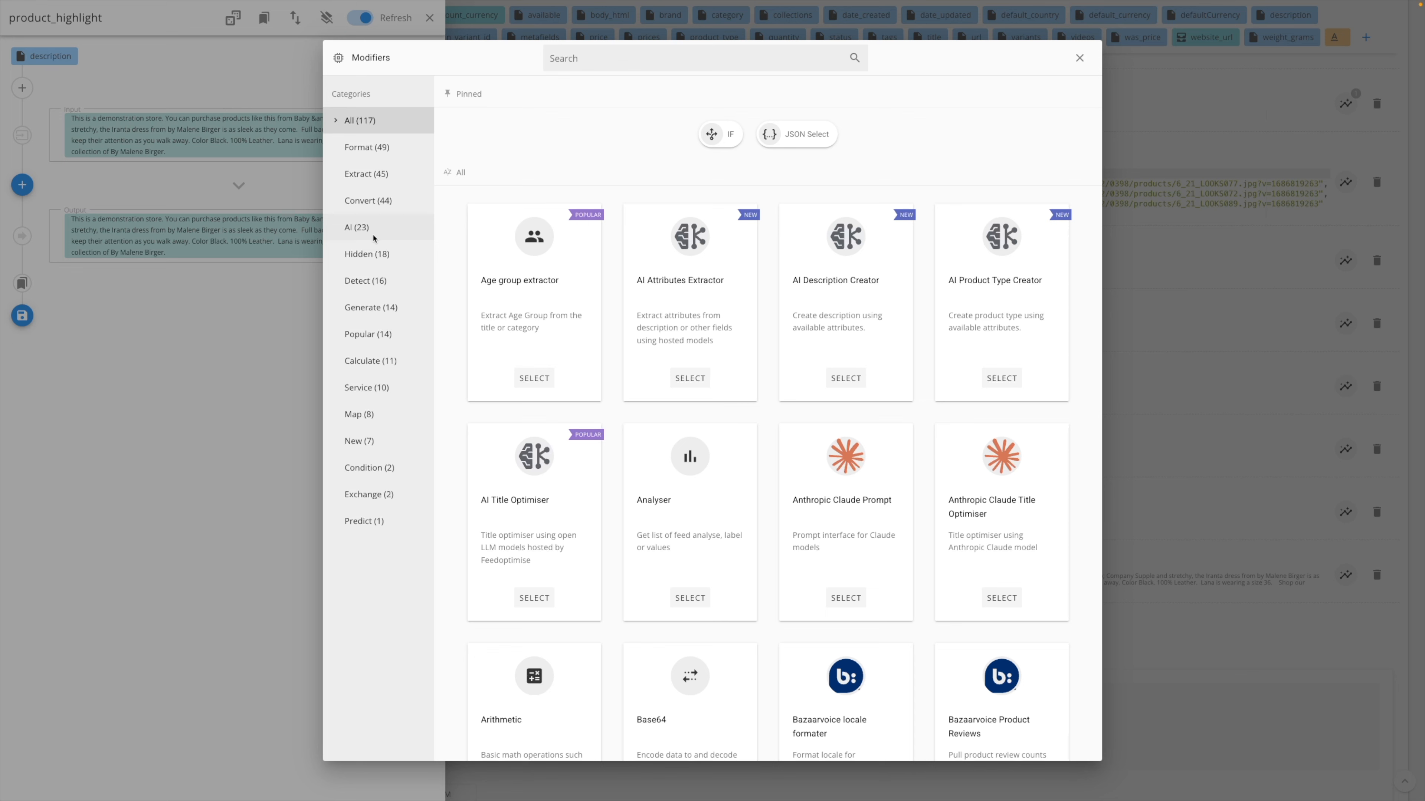
left_click(363, 231)
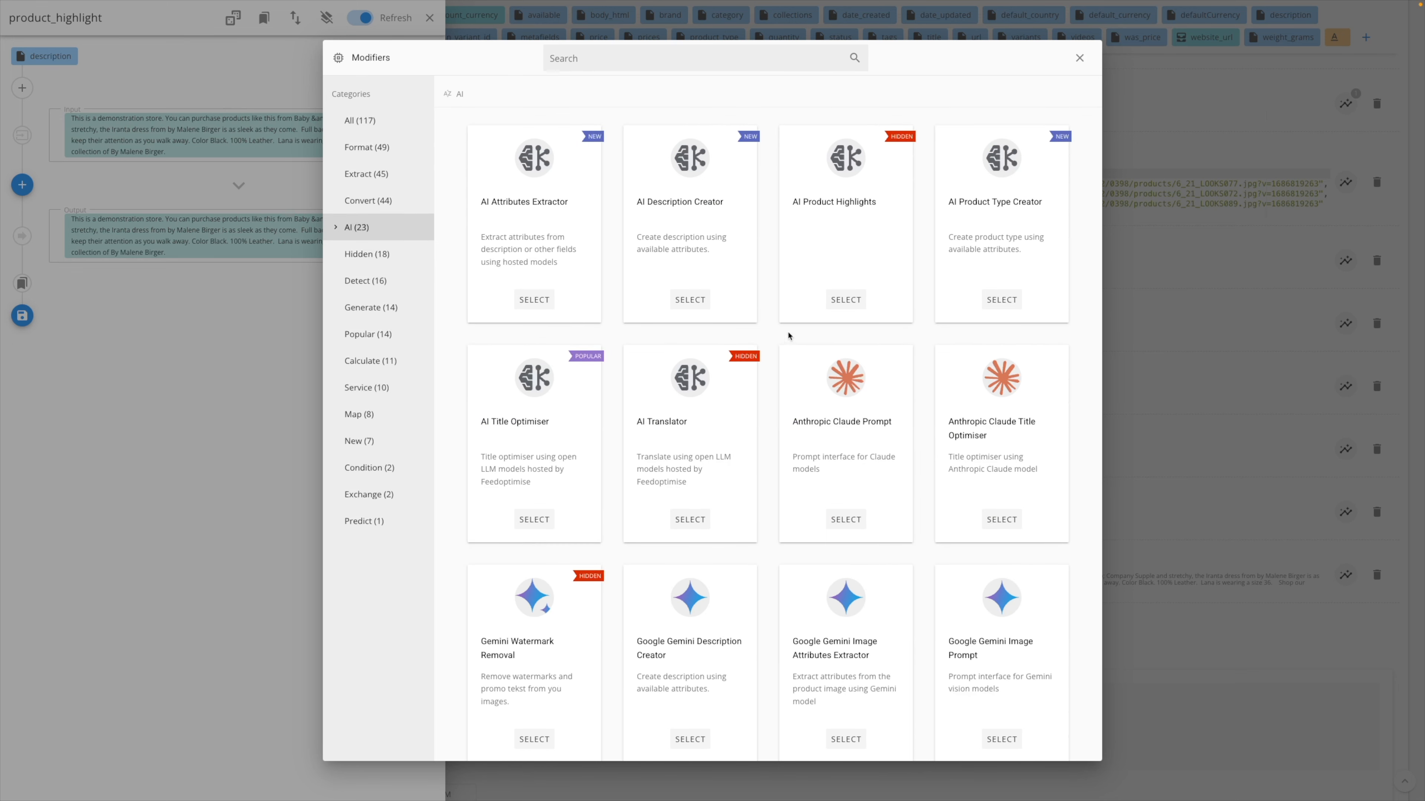
left_click(712, 56)
type("prom")
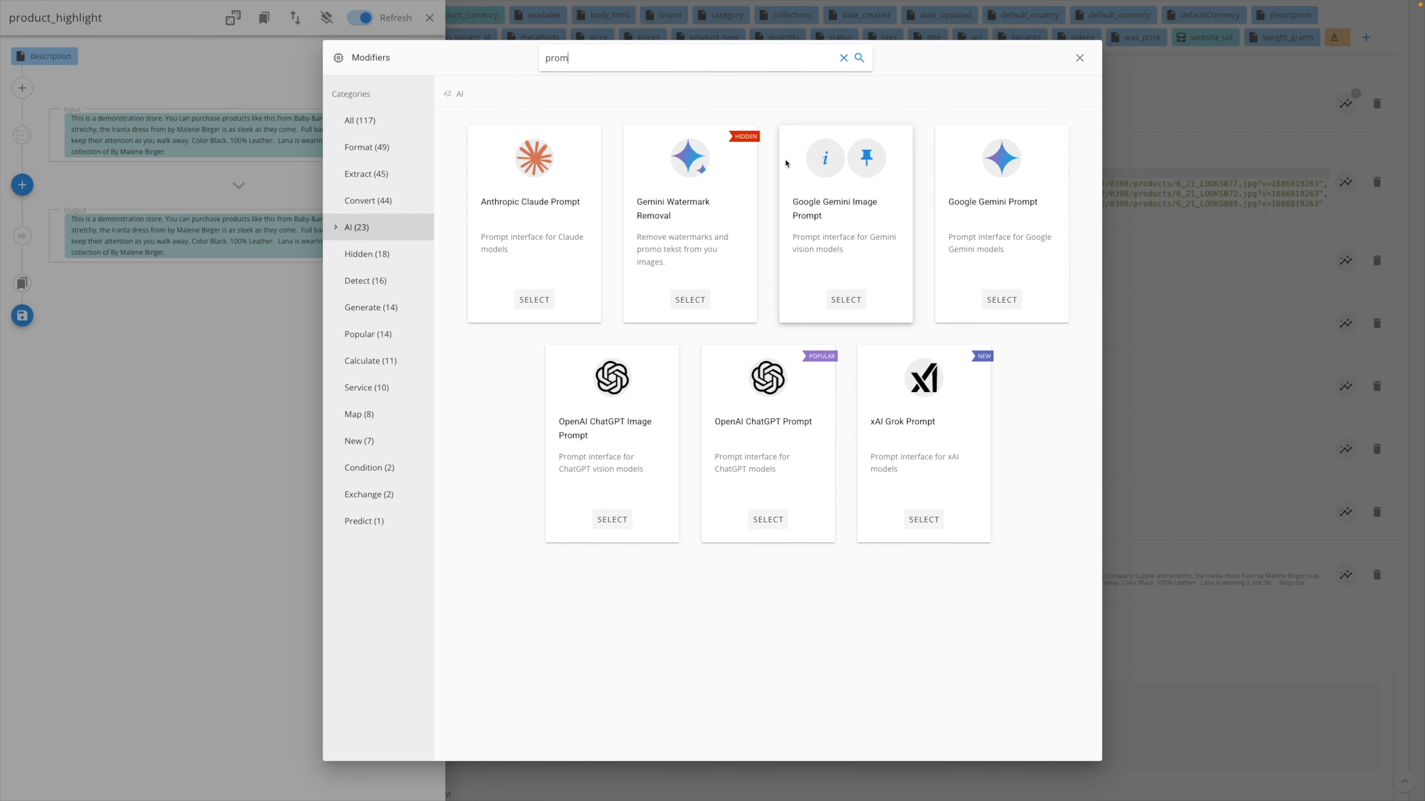
left_click(800, 448)
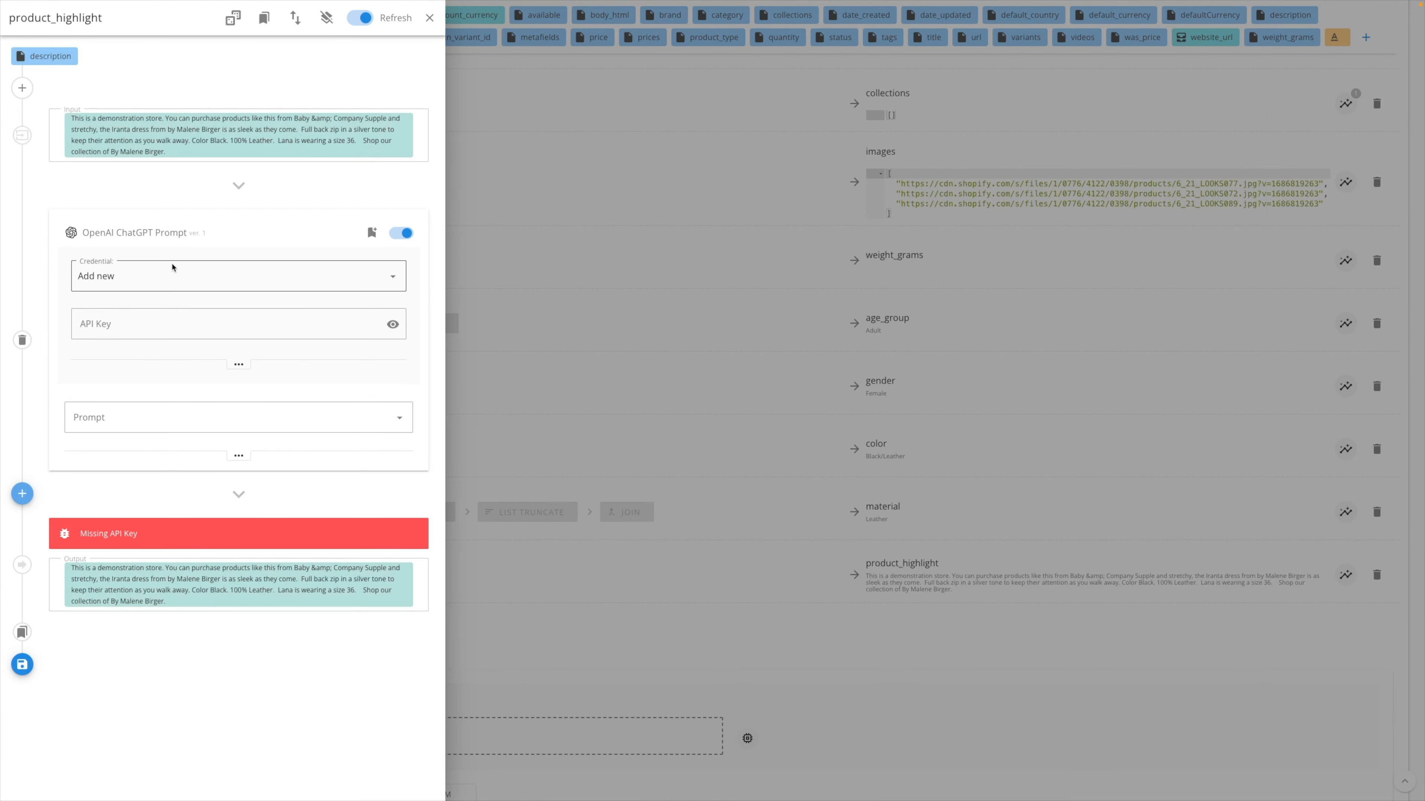
- Choose the stored credential "FO OpenAI dev key" for the OpenAI ChatGPT Prompt modifier
left_click(202, 410)
left_click(193, 325)
left_click(200, 278)
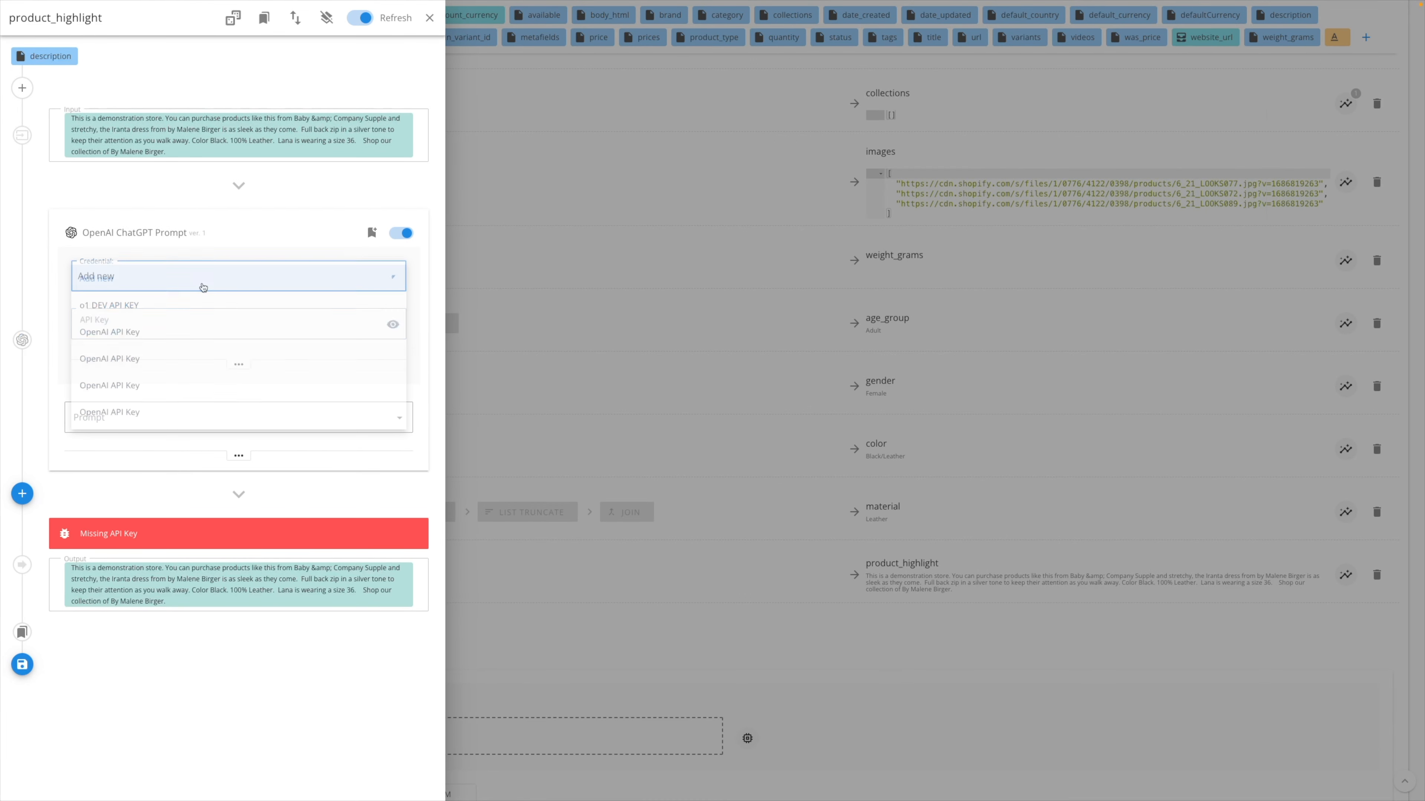
left_click(174, 415)
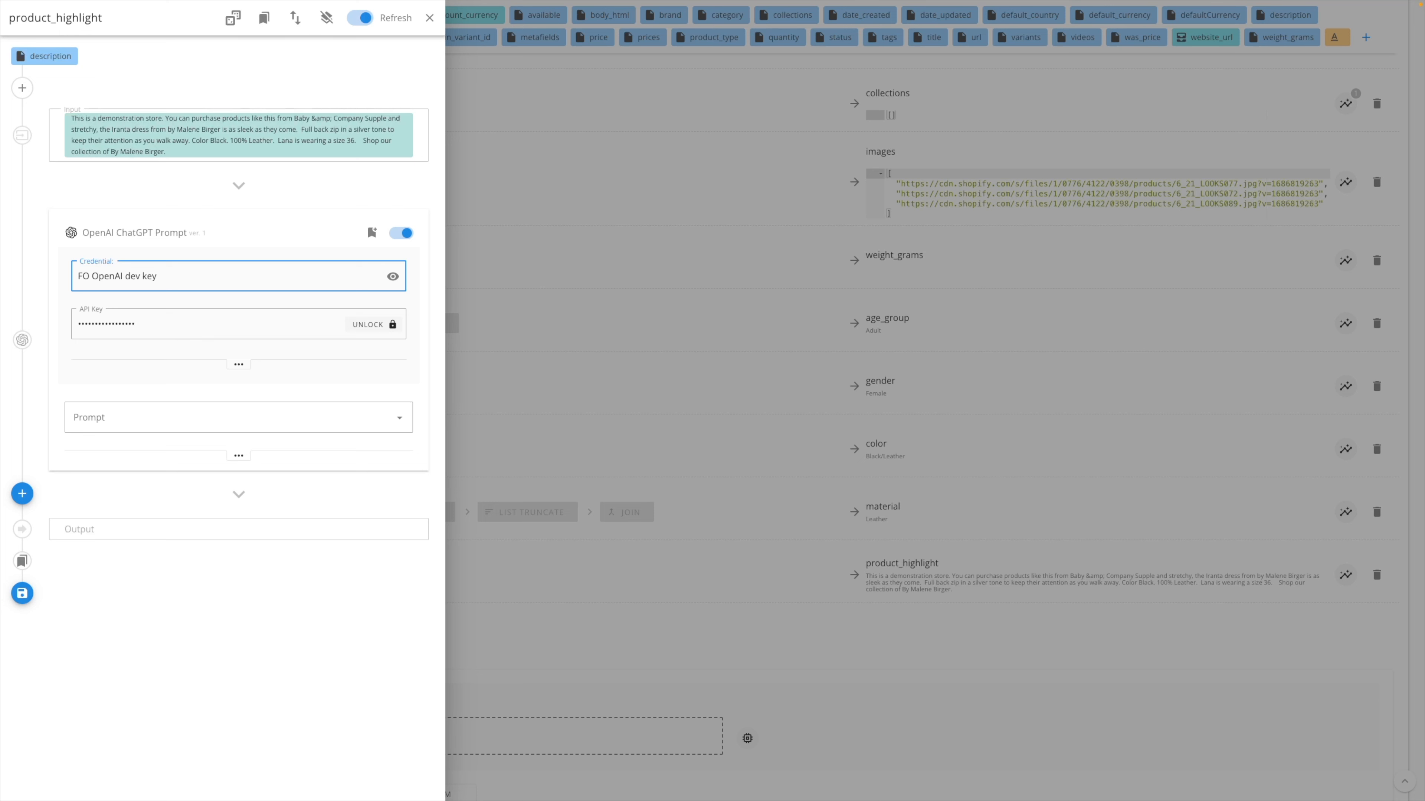
- Set the prompt to "From the below product description extract product_highlight for Google shopping feed, and return as JSON list. Don't comment on the response, Description:"
left_click(186, 423)
key("ctrl+v")
left_click(366, 484)
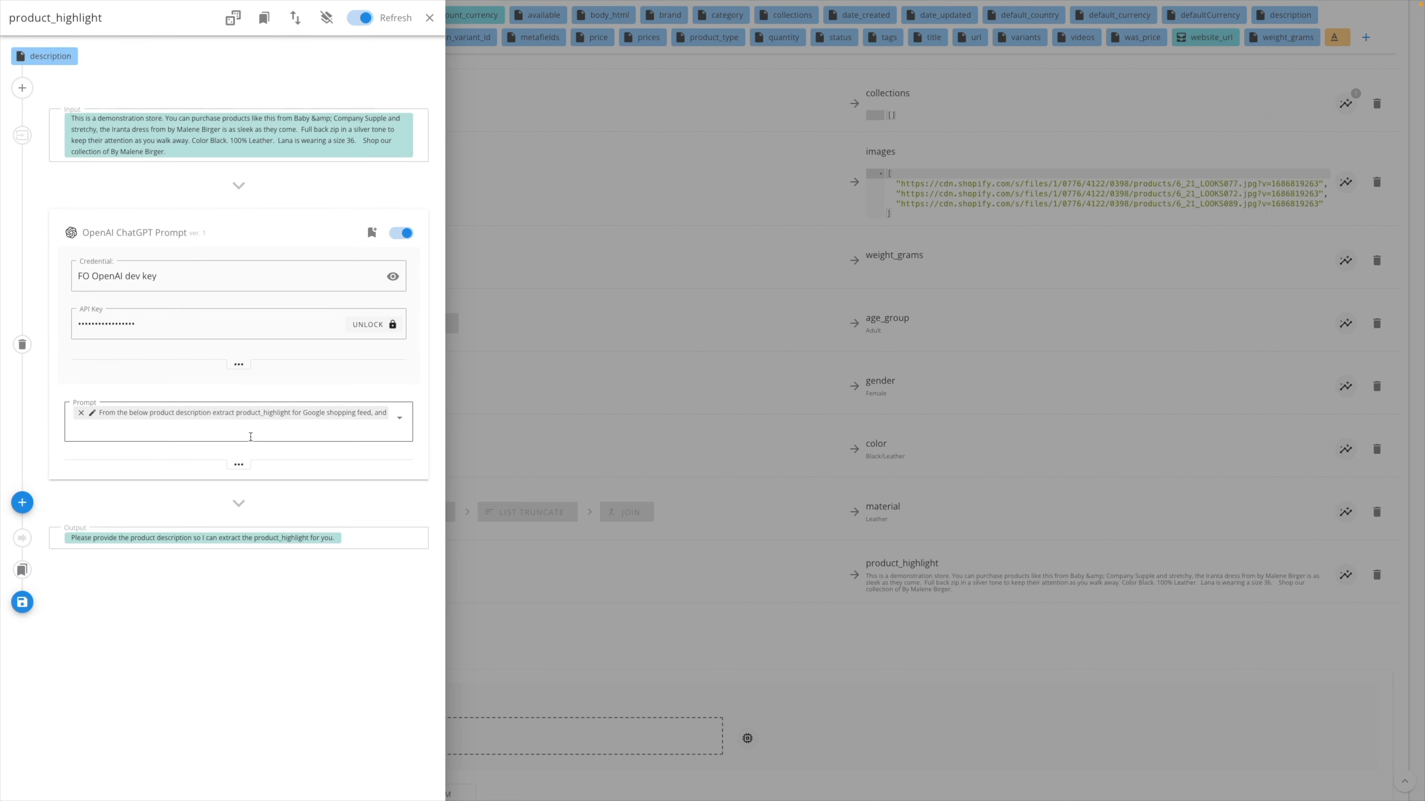
- Append the description attribute to the end of the ChatGPT prompt for product_highlight
left_click(220, 431)
type("de")
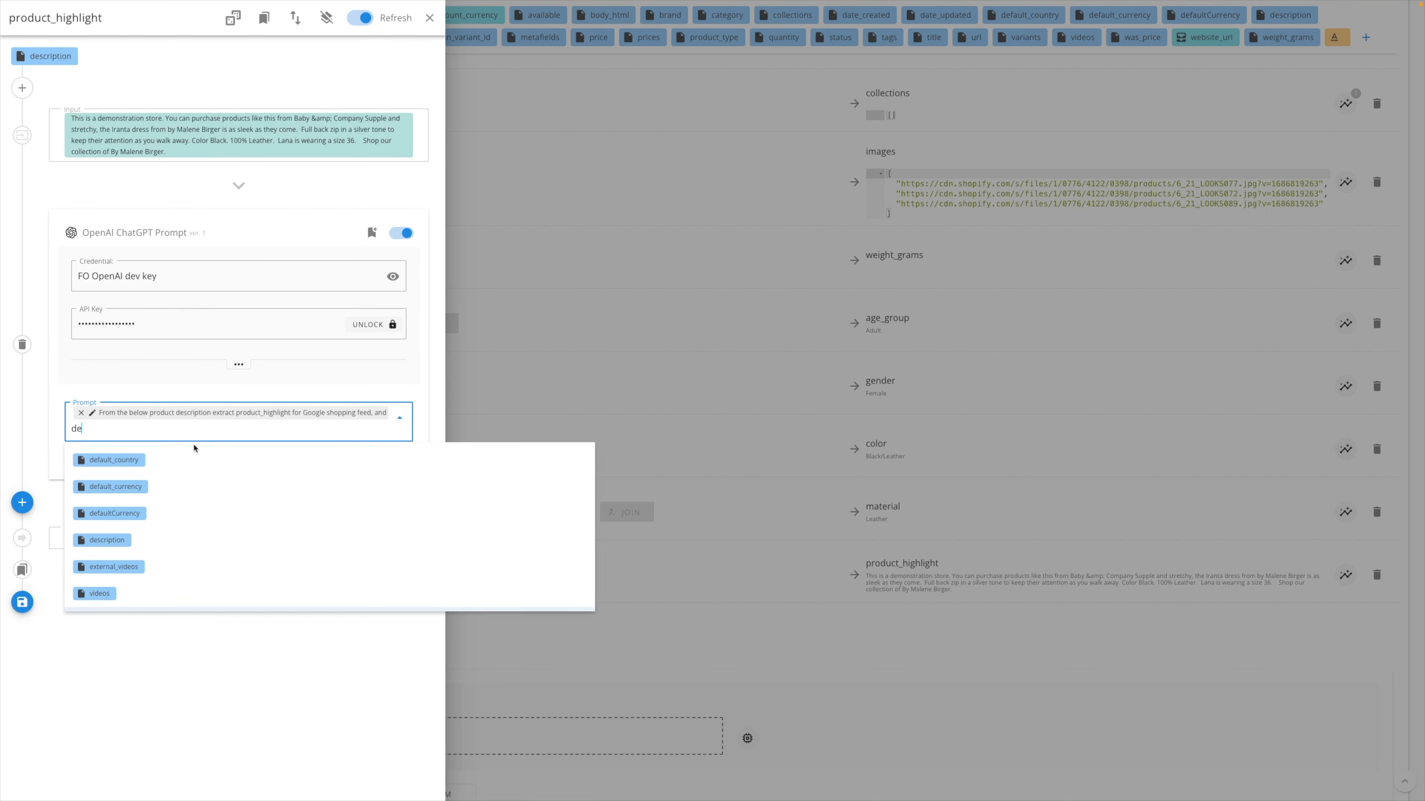
type("s")
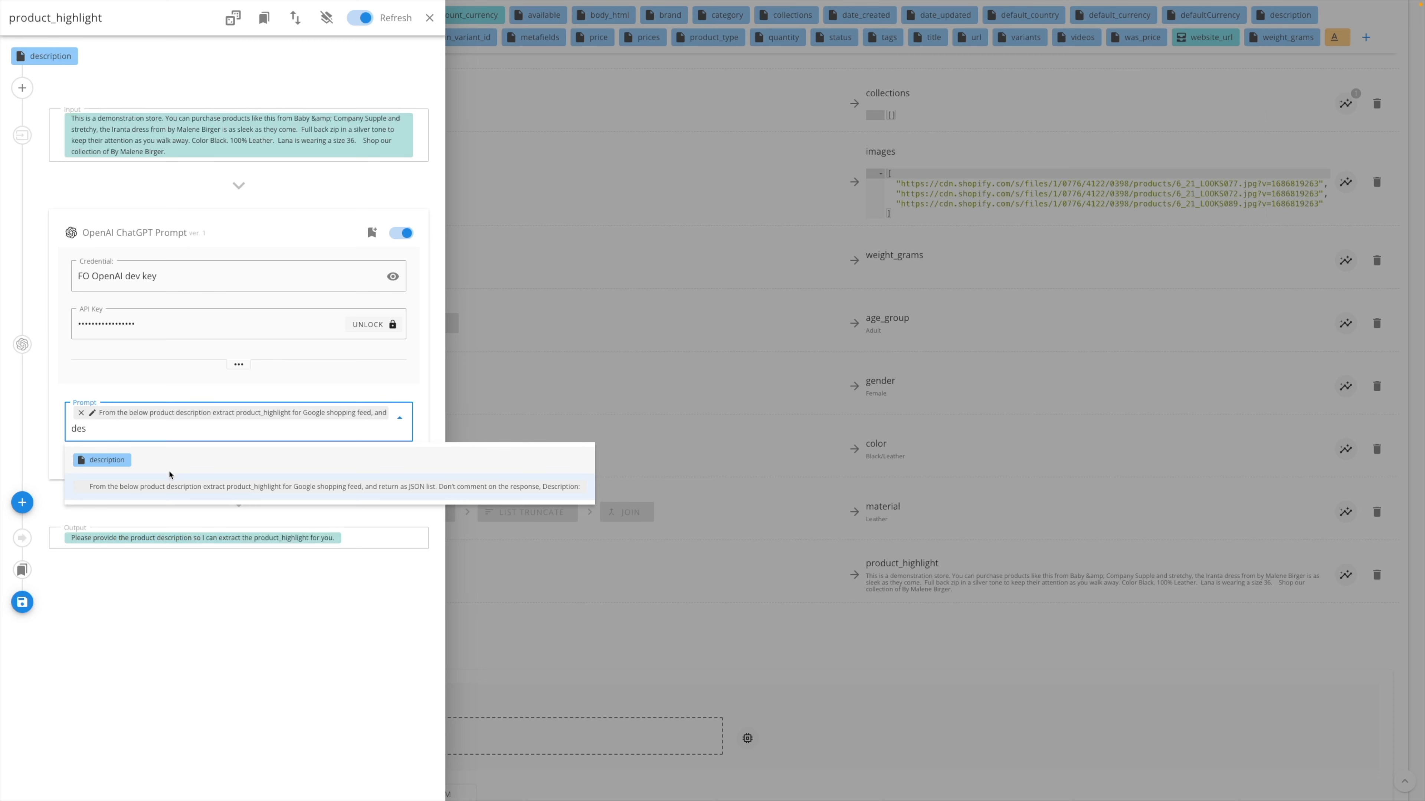
left_click(149, 461)
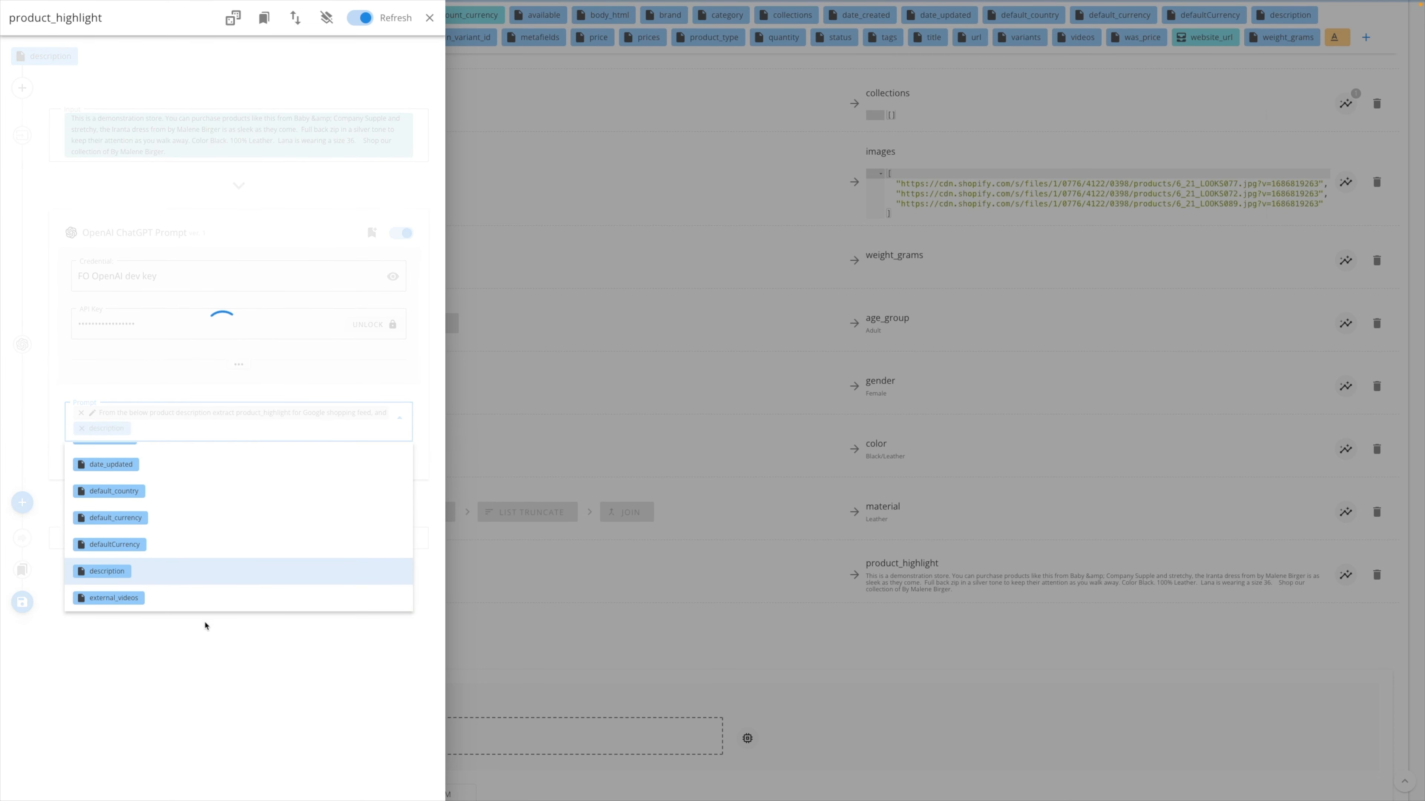
- Compare the generated product highlights with the input description, checking the size and leather details
left_click(144, 556)
left_click_drag(91, 556, 270, 598)
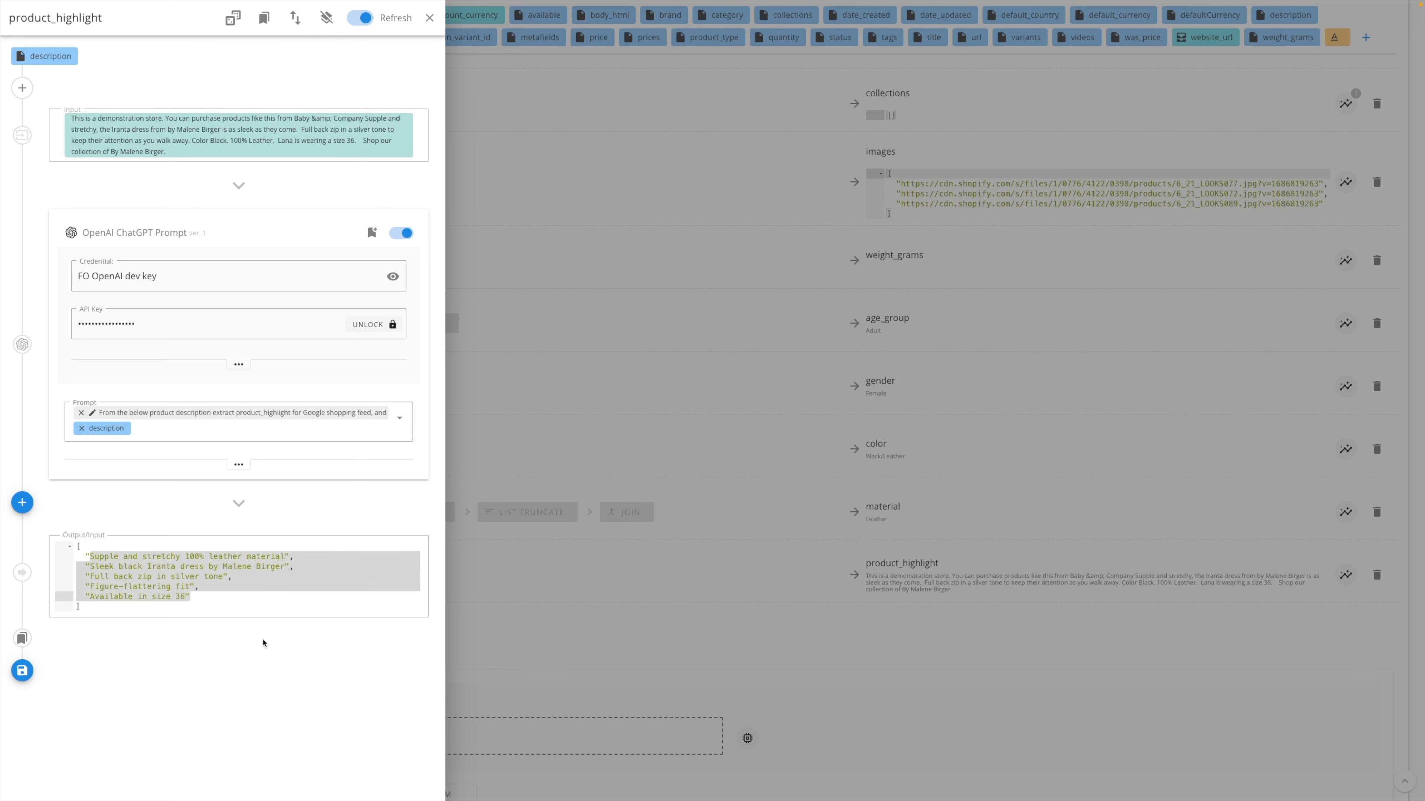
left_click(217, 601)
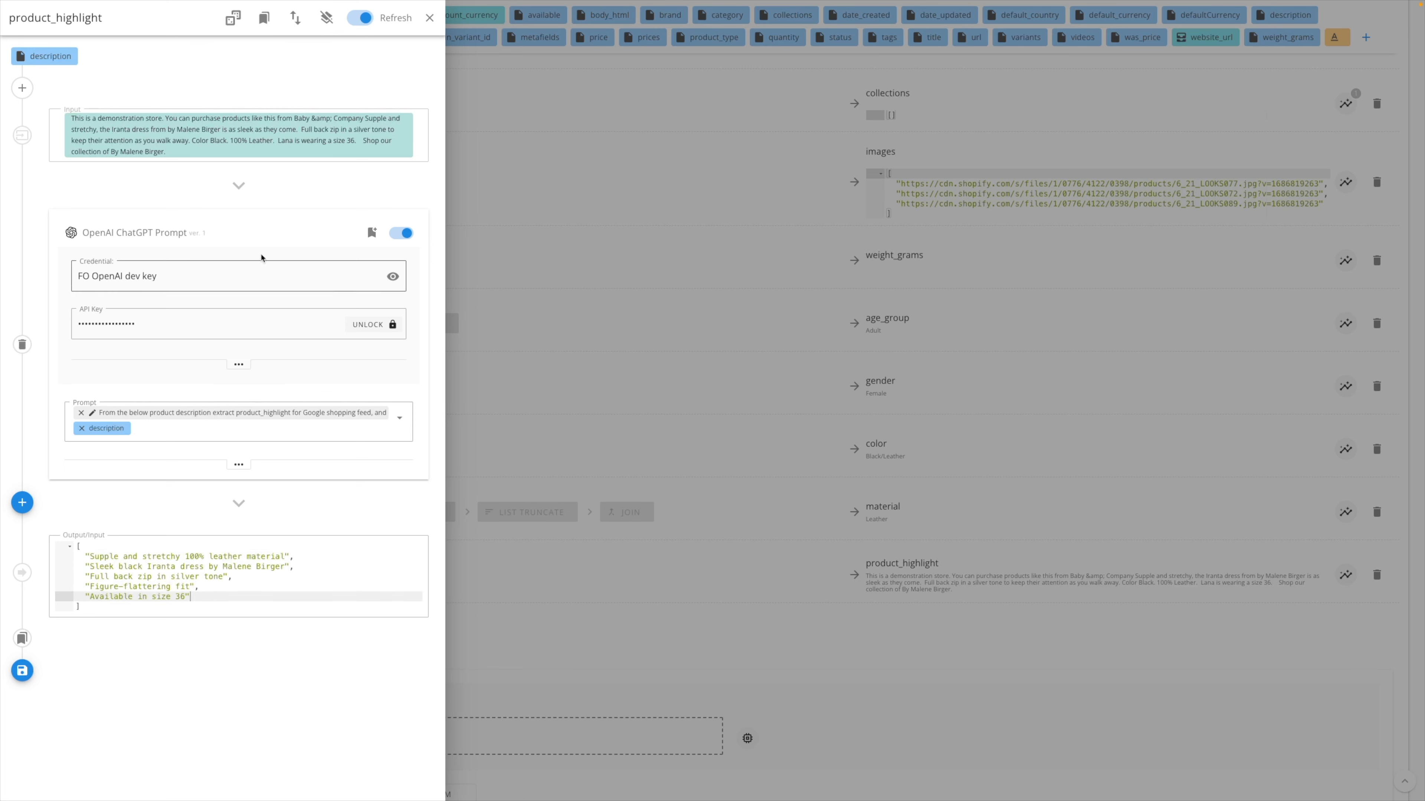
left_click_drag(296, 144, 332, 142)
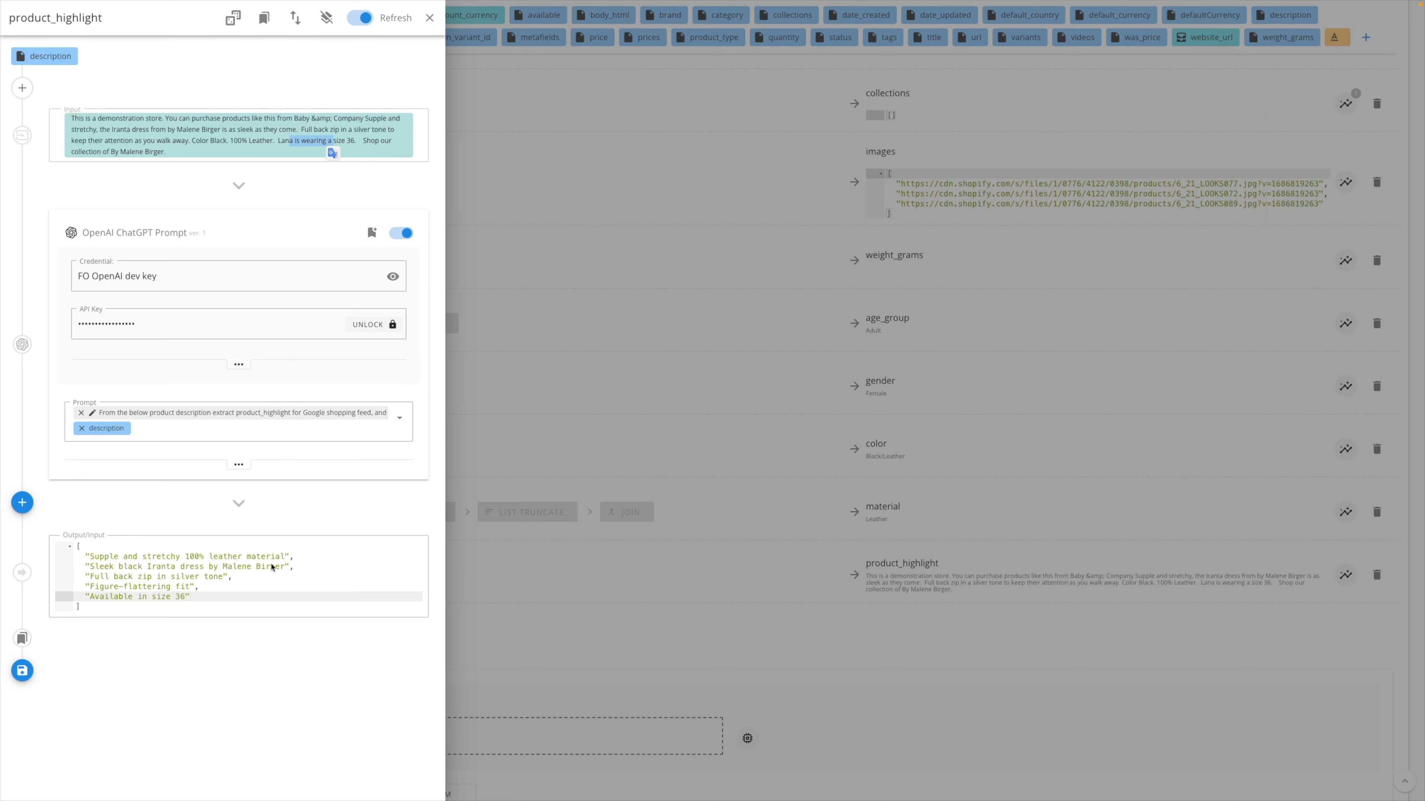
left_click_drag(287, 560, 197, 563)
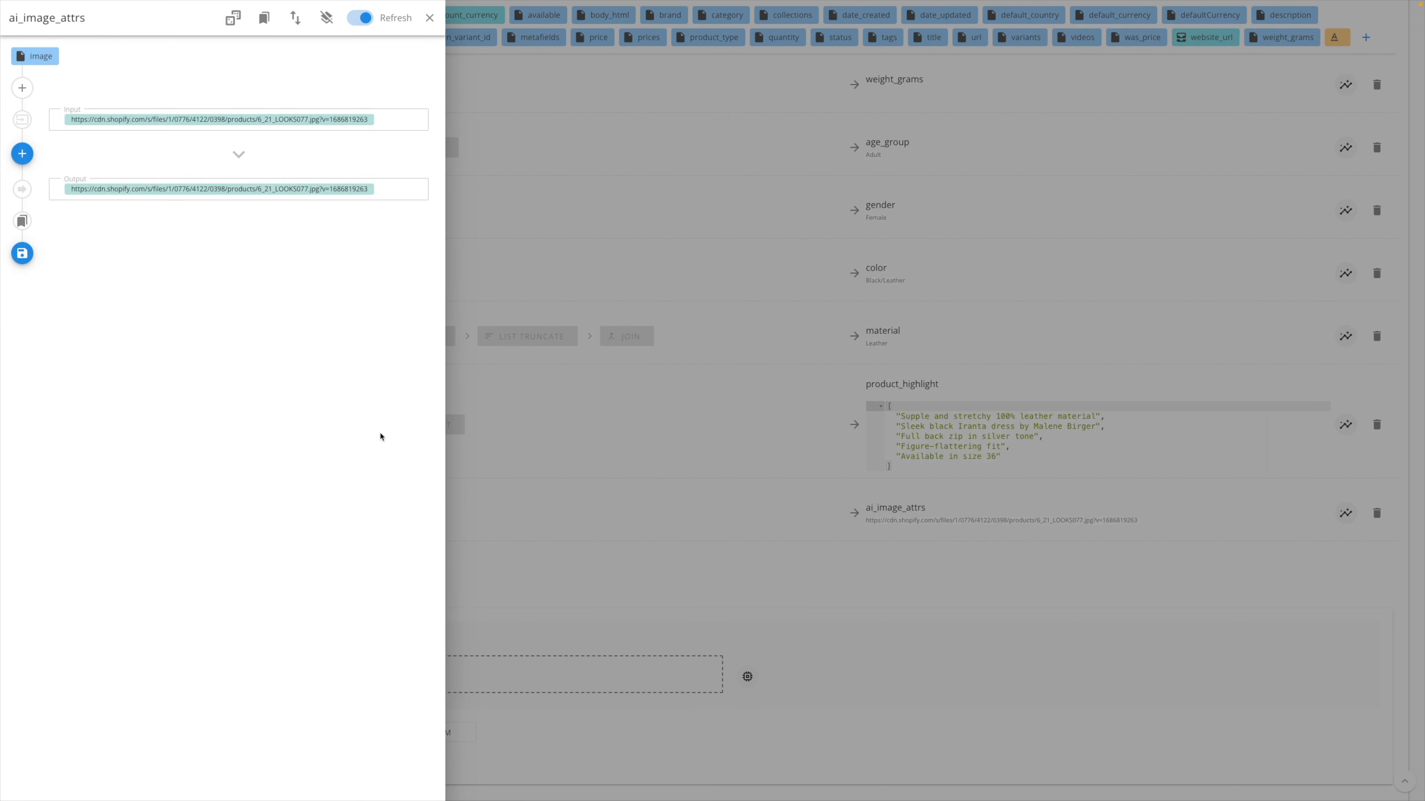
- Add the OpenAI Image Attributes Extractor modifier to the ai_image_attrs field
left_click(22, 154)
type("i")
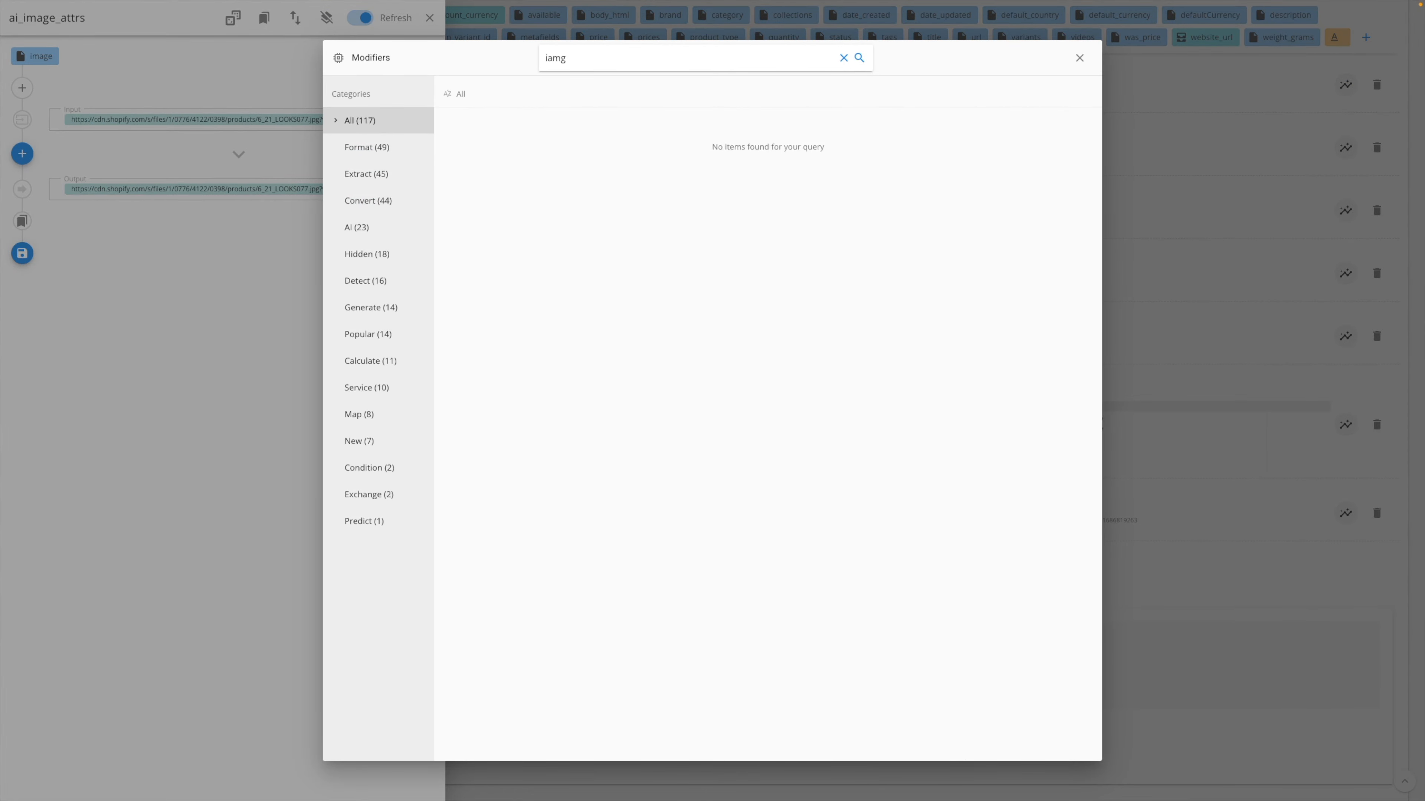
type("mage")
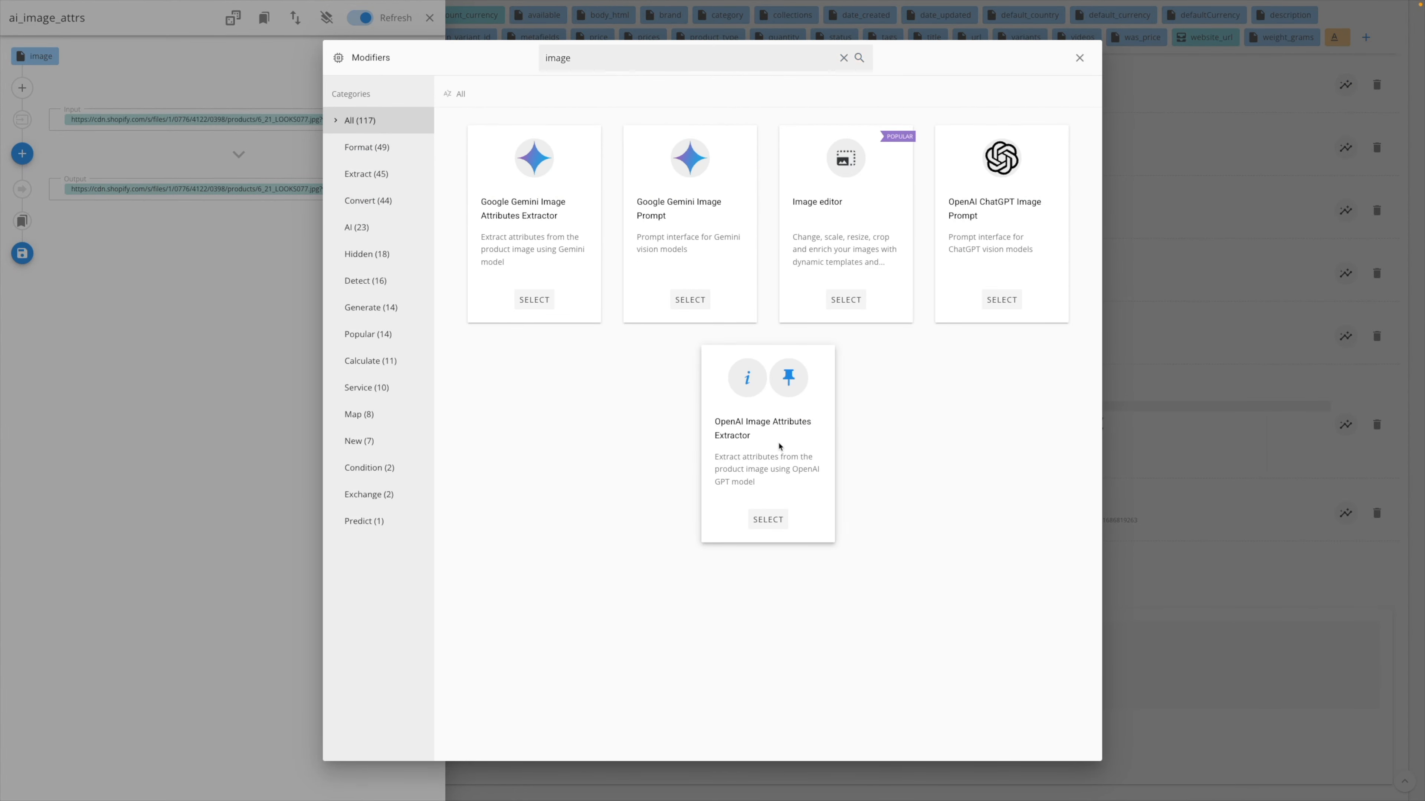
left_click(779, 446)
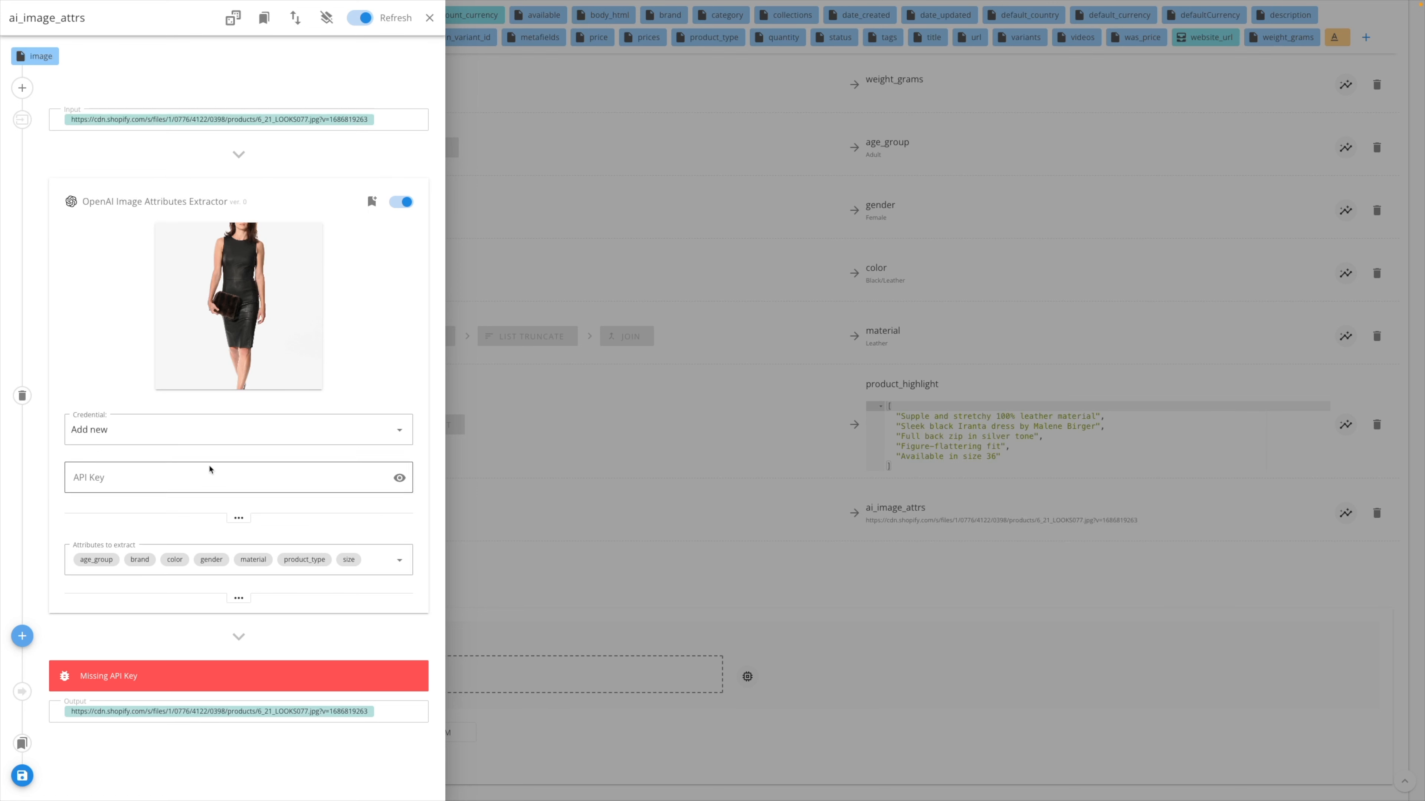
- Choose the stored credential "FO OpenAI dev key" for the image attributes extractor and save the ai_image_attrs modifiers
left_click(375, 558)
scroll(196, 679, "down", 1)
scroll(358, 560, "up", 1)
left_click(425, 528)
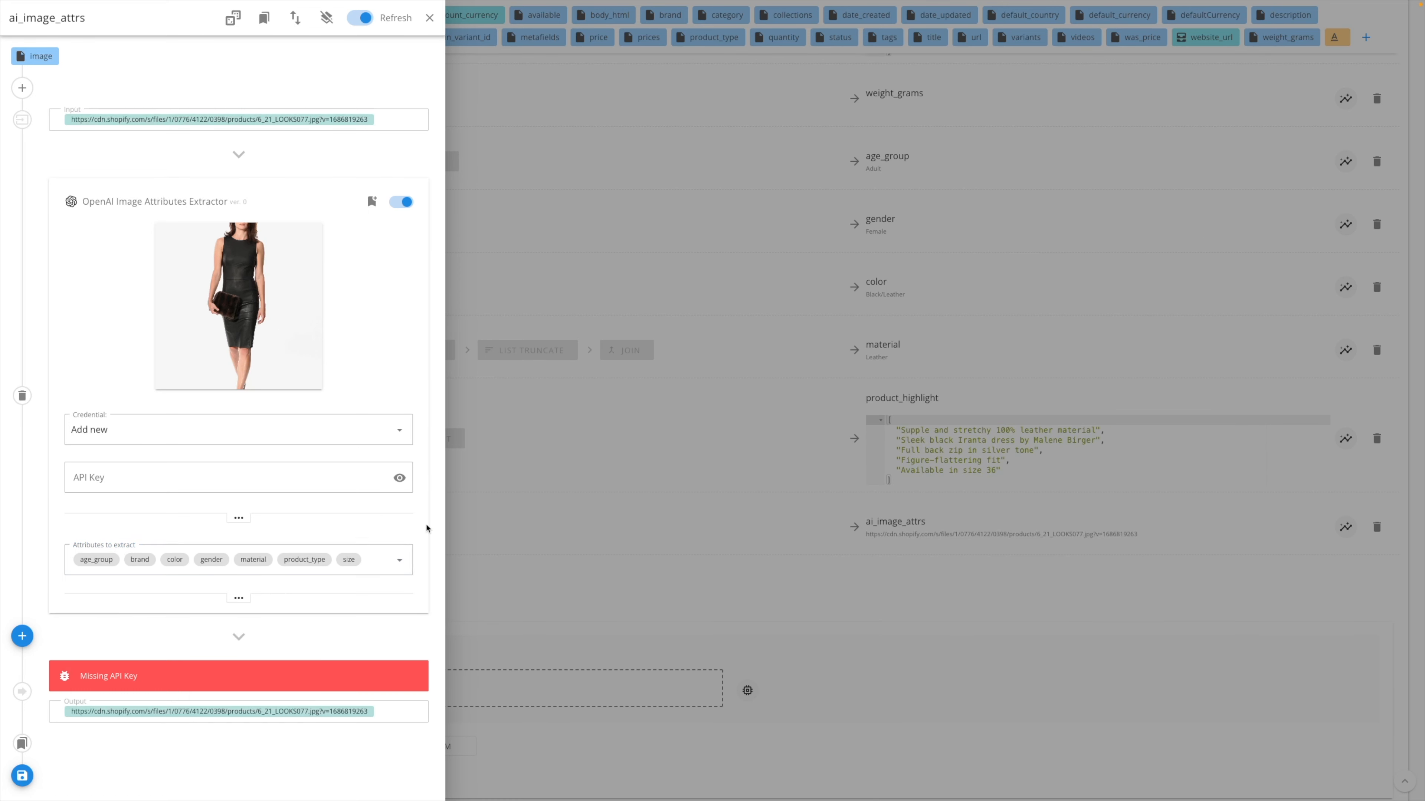
left_click(197, 421)
left_click(187, 463)
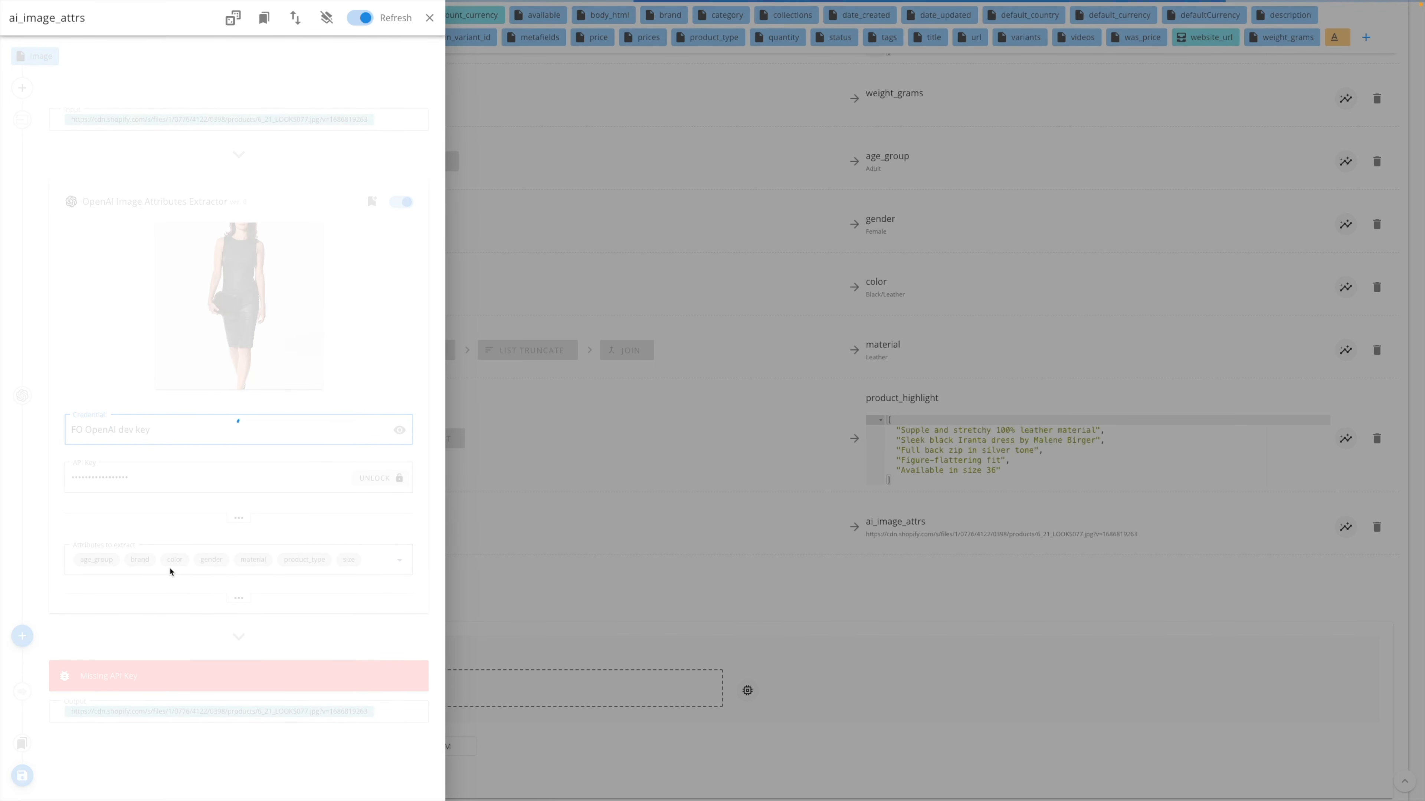
scroll(164, 657, "down", 1)
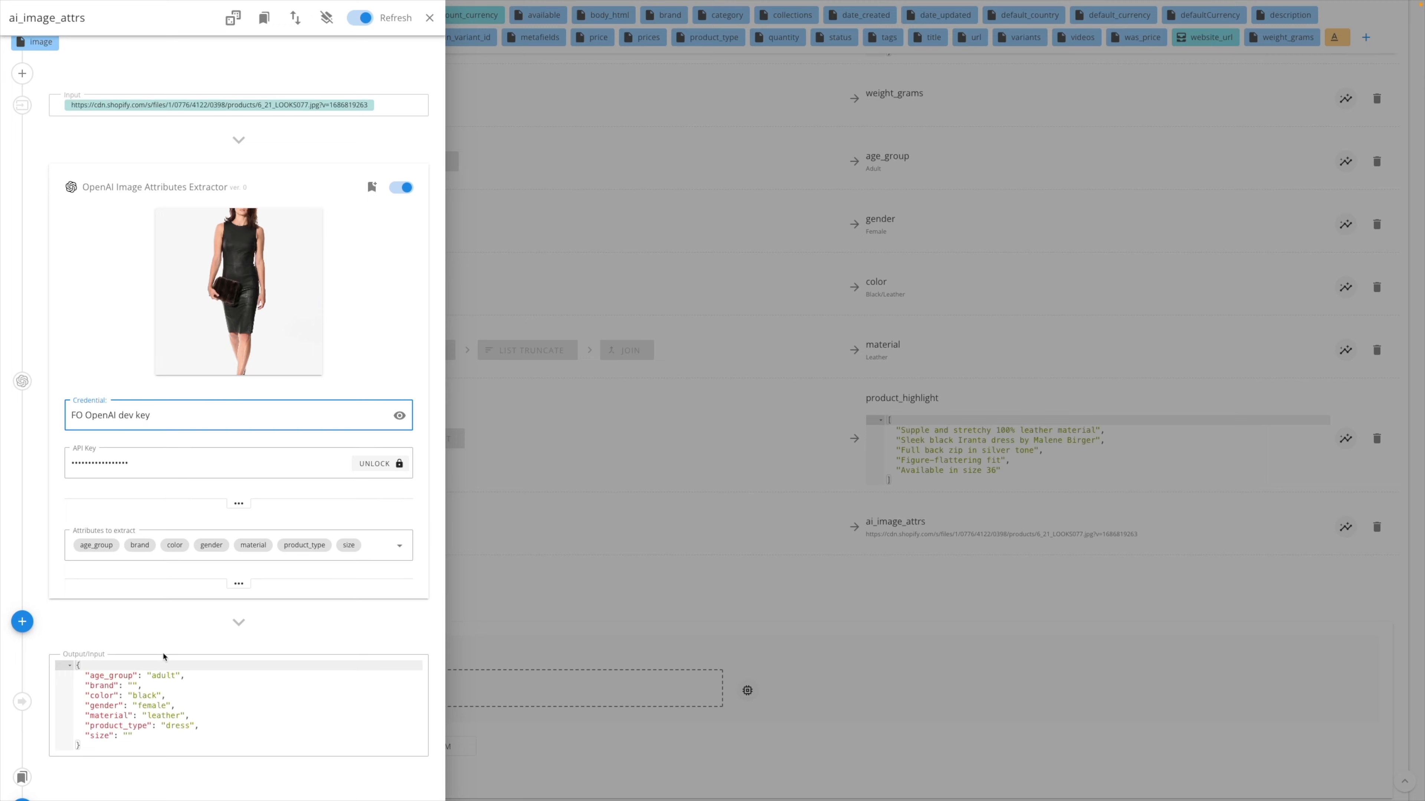
scroll(145, 697, "down", 1)
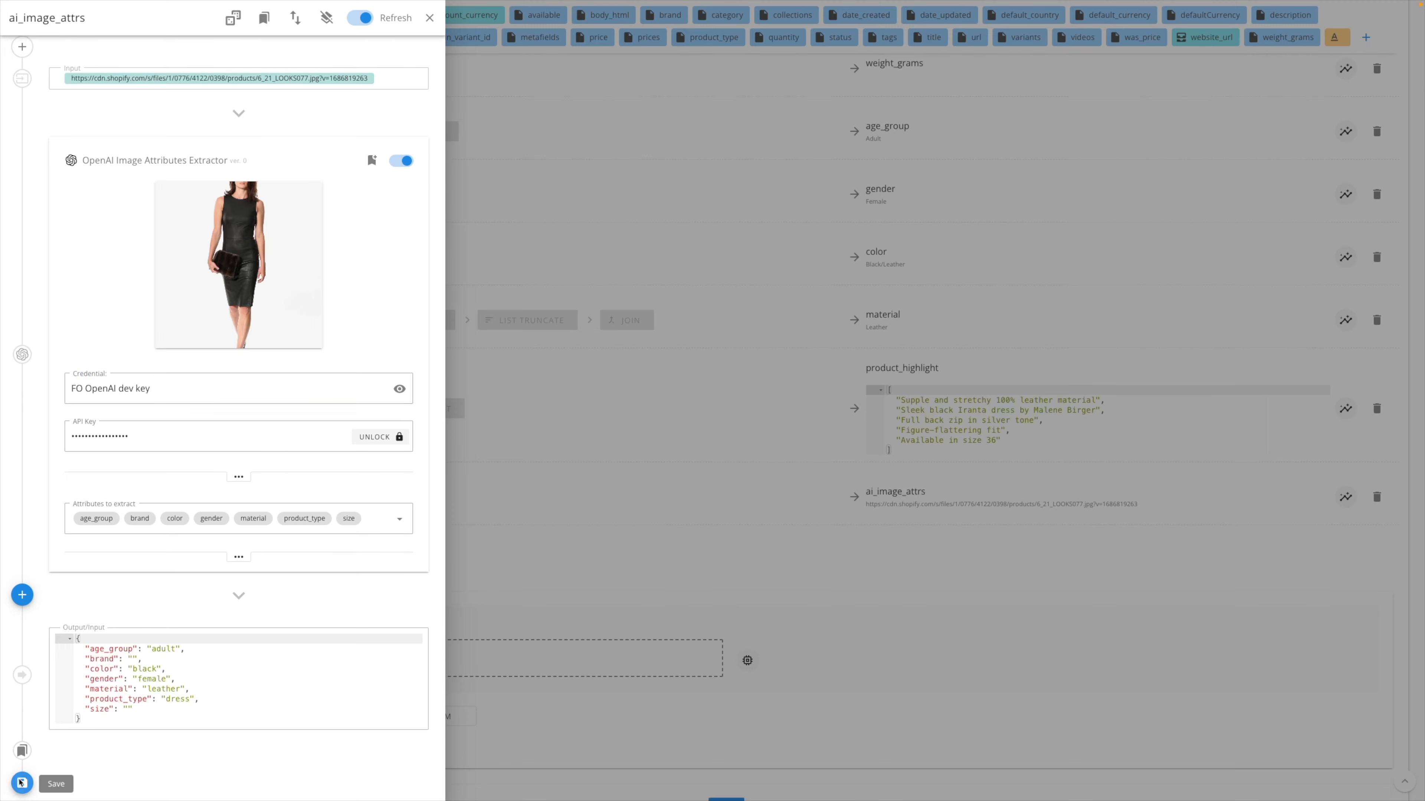
left_click(20, 780)
- Save the source mapping and start a new run of the Shopify 2 source from the sources overview
scroll(715, 628, "down", 3)
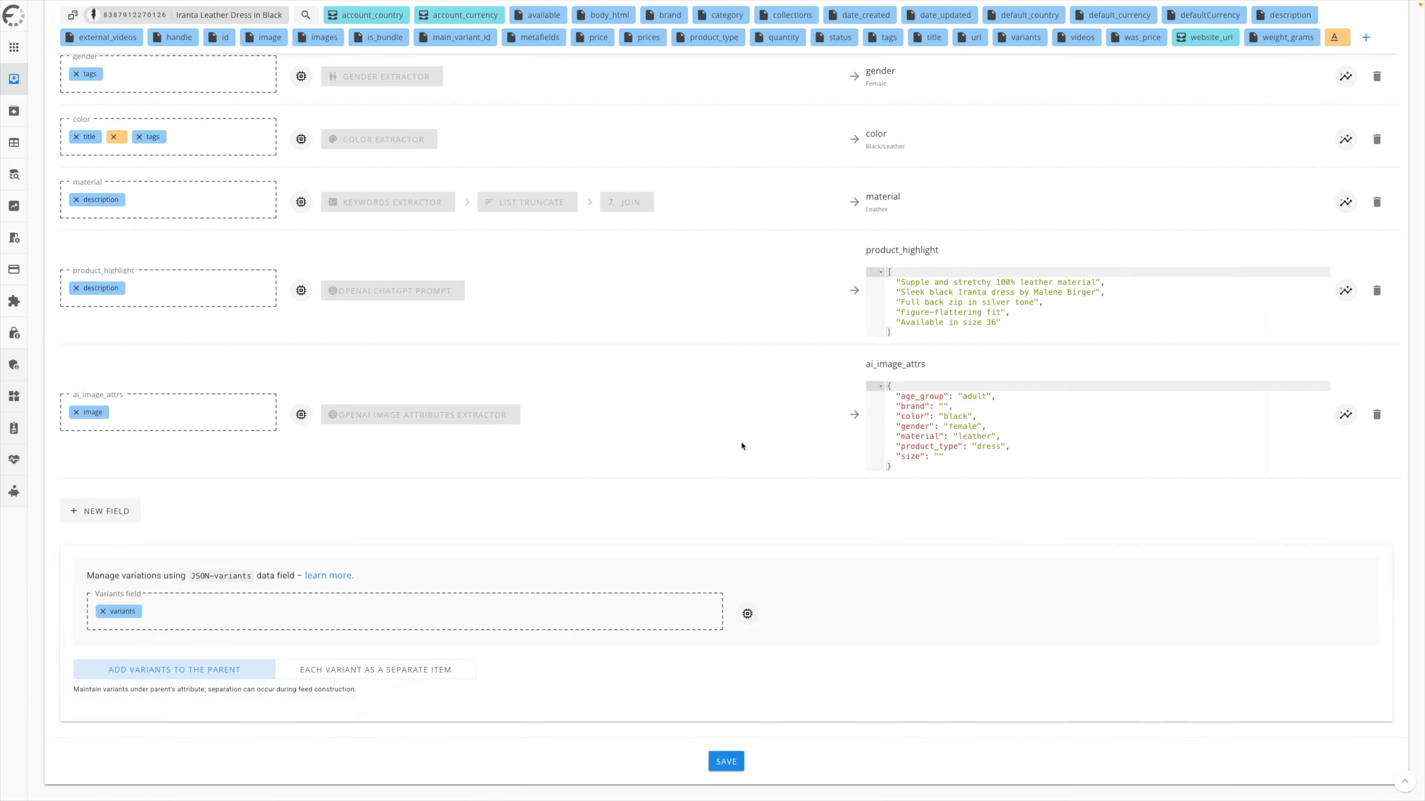
scroll(627, 557, "up", 15)
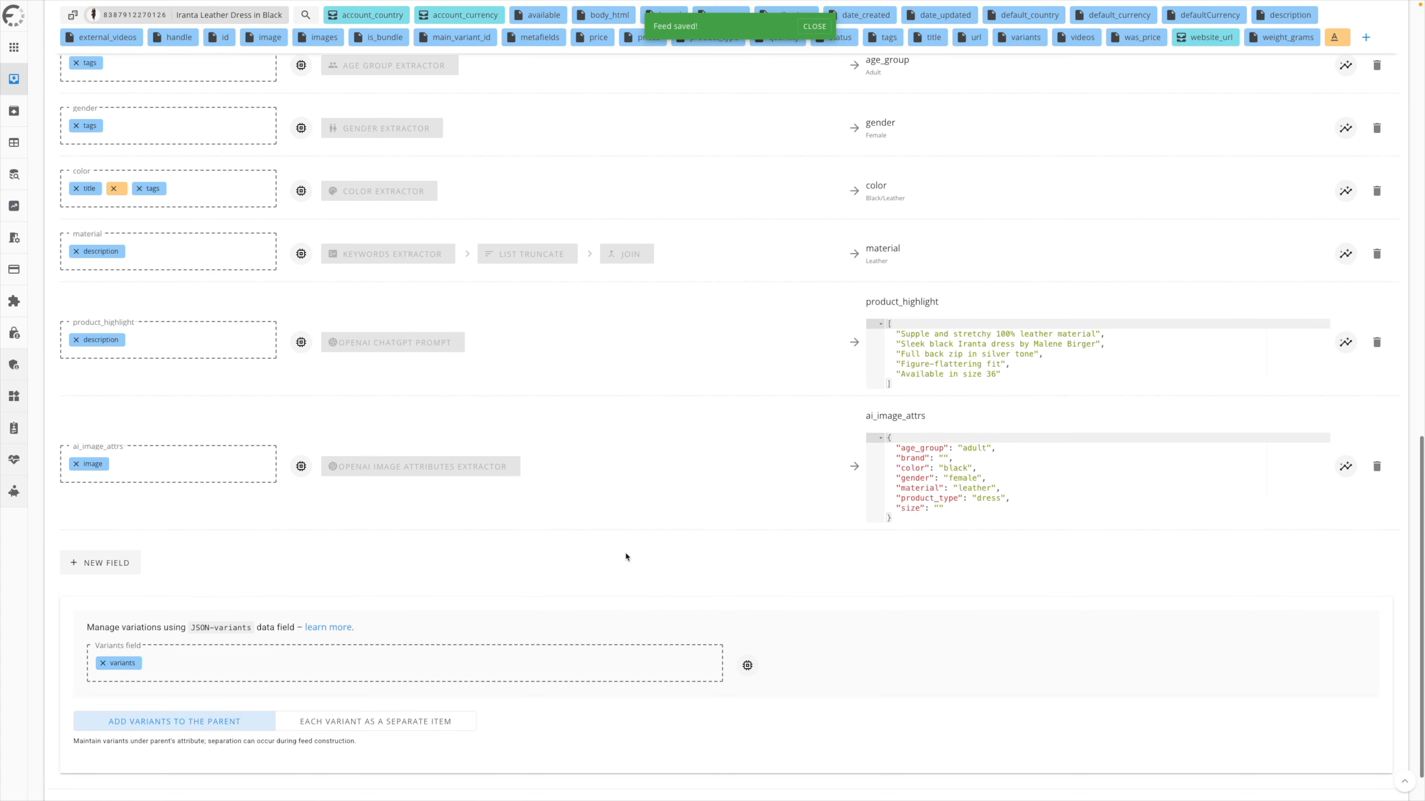
left_click(14, 79)
left_click(695, 330)
left_click(735, 368)
left_click(799, 451)
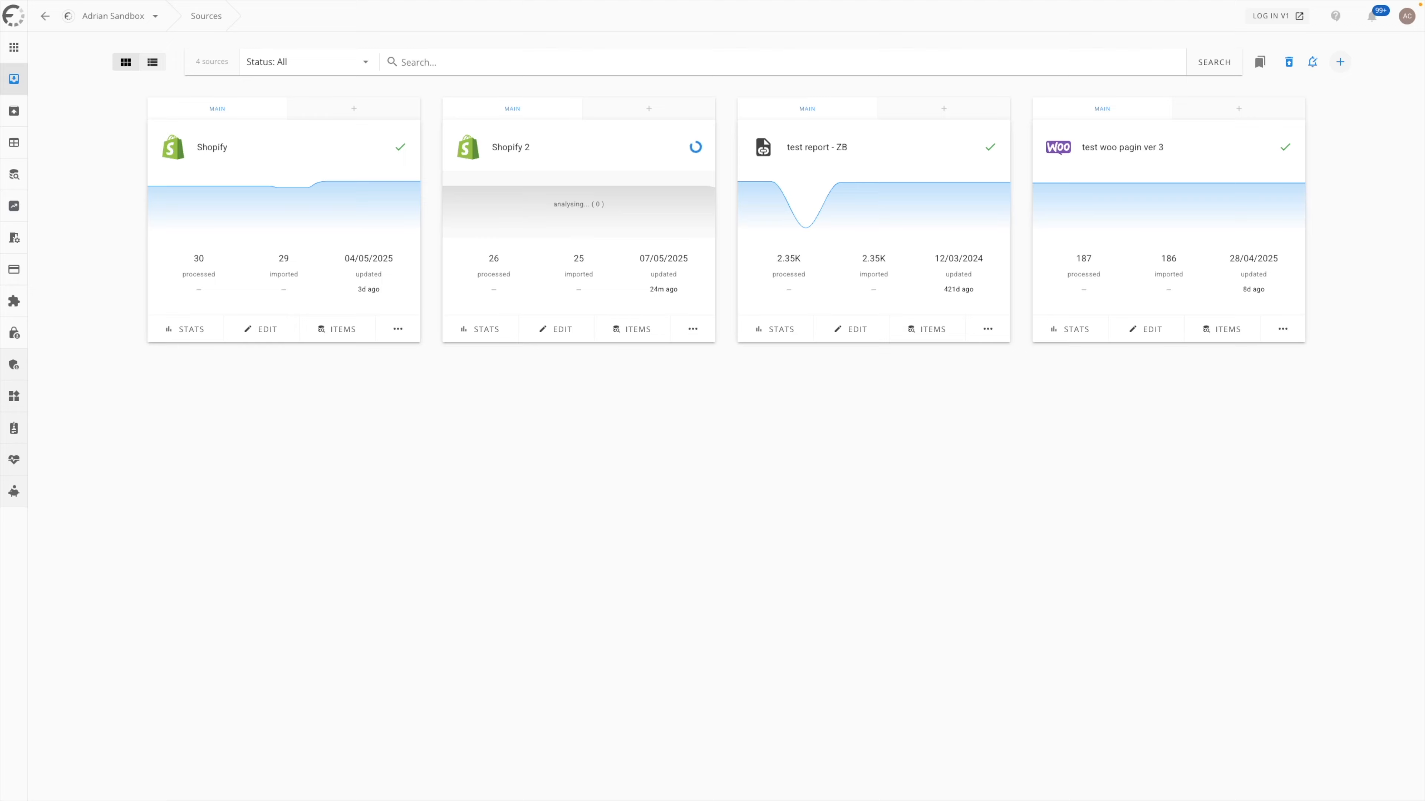
- Open the mapping of the Google Optimised feed and check the product_type and description values
left_click(14, 111)
left_click(1282, 163)
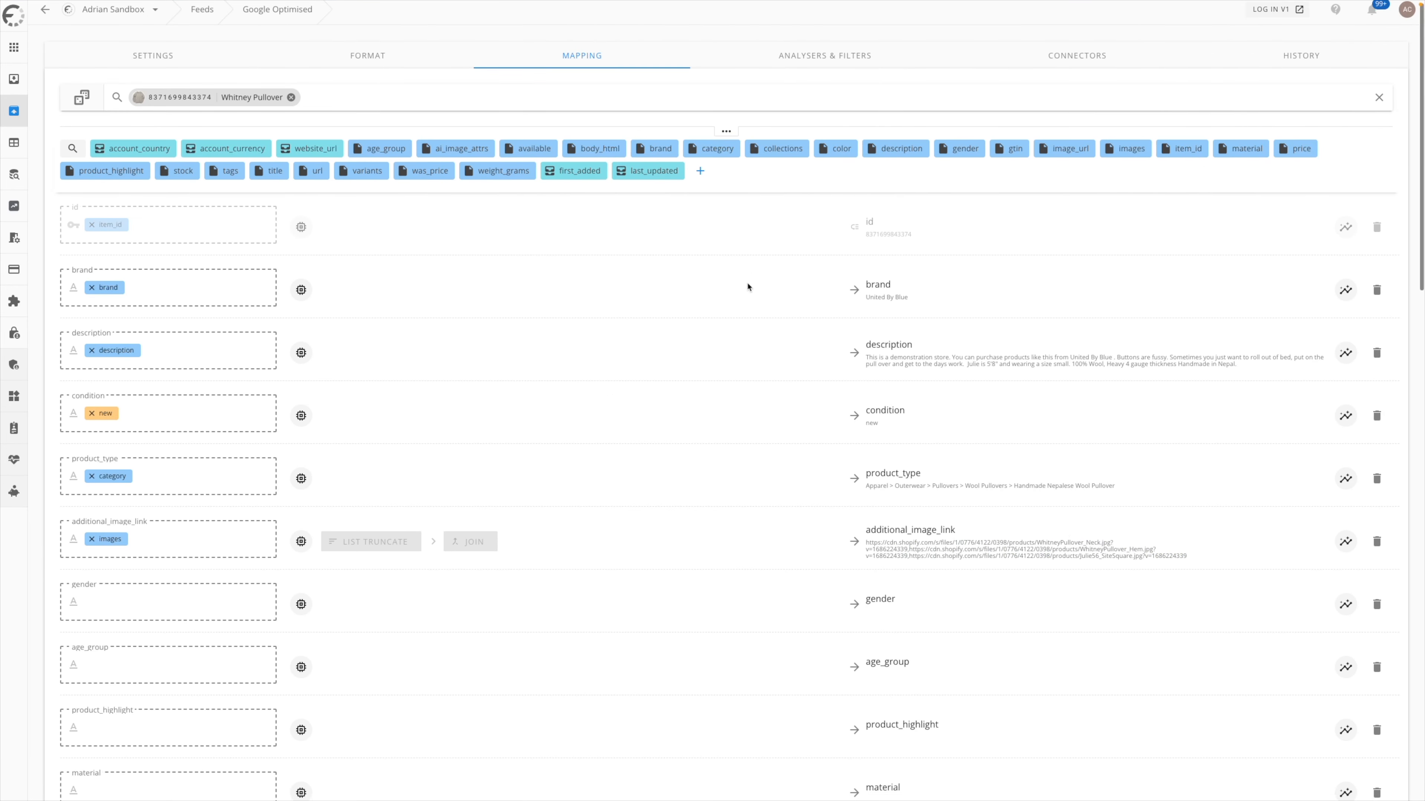
scroll(747, 287, "down", 1)
triple_click(903, 434)
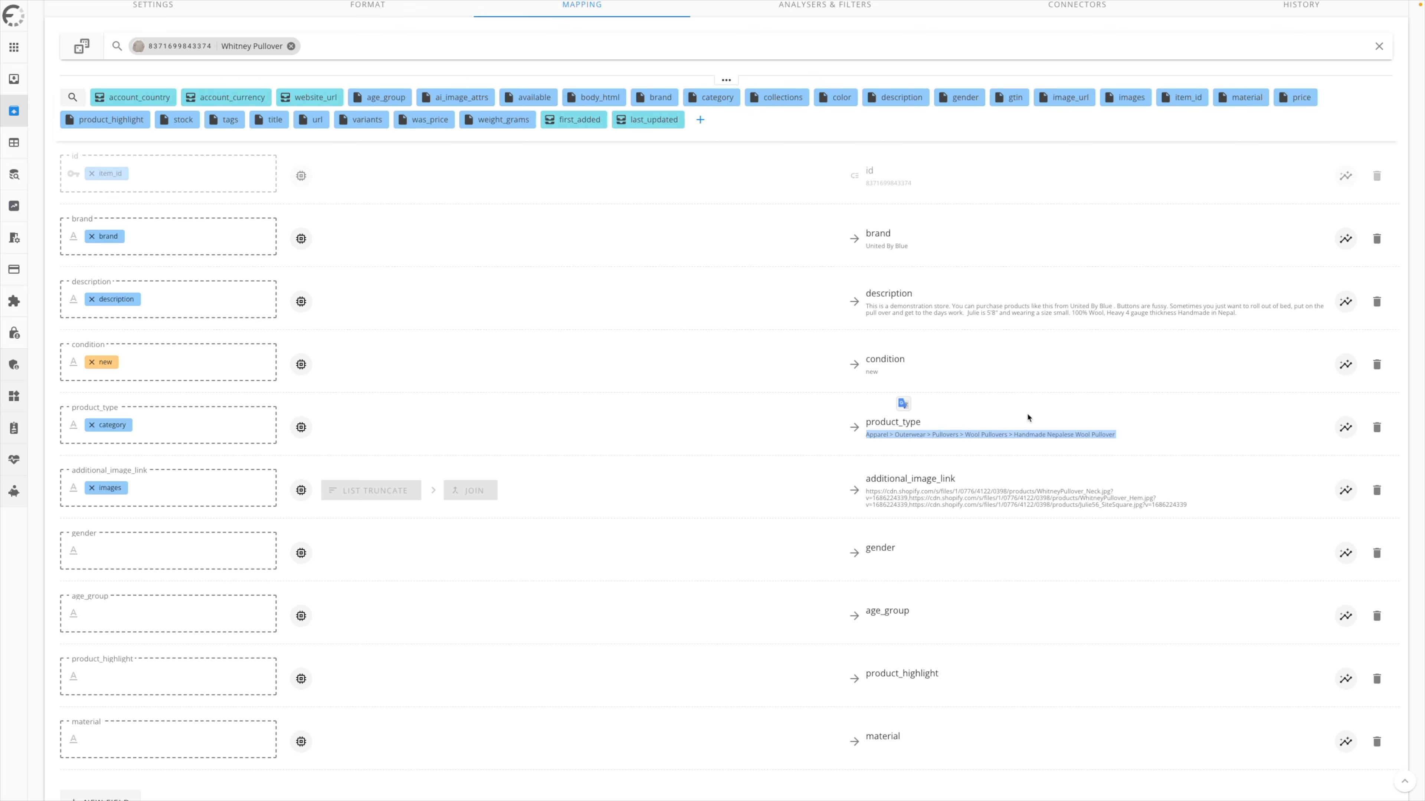
triple_click(915, 307)
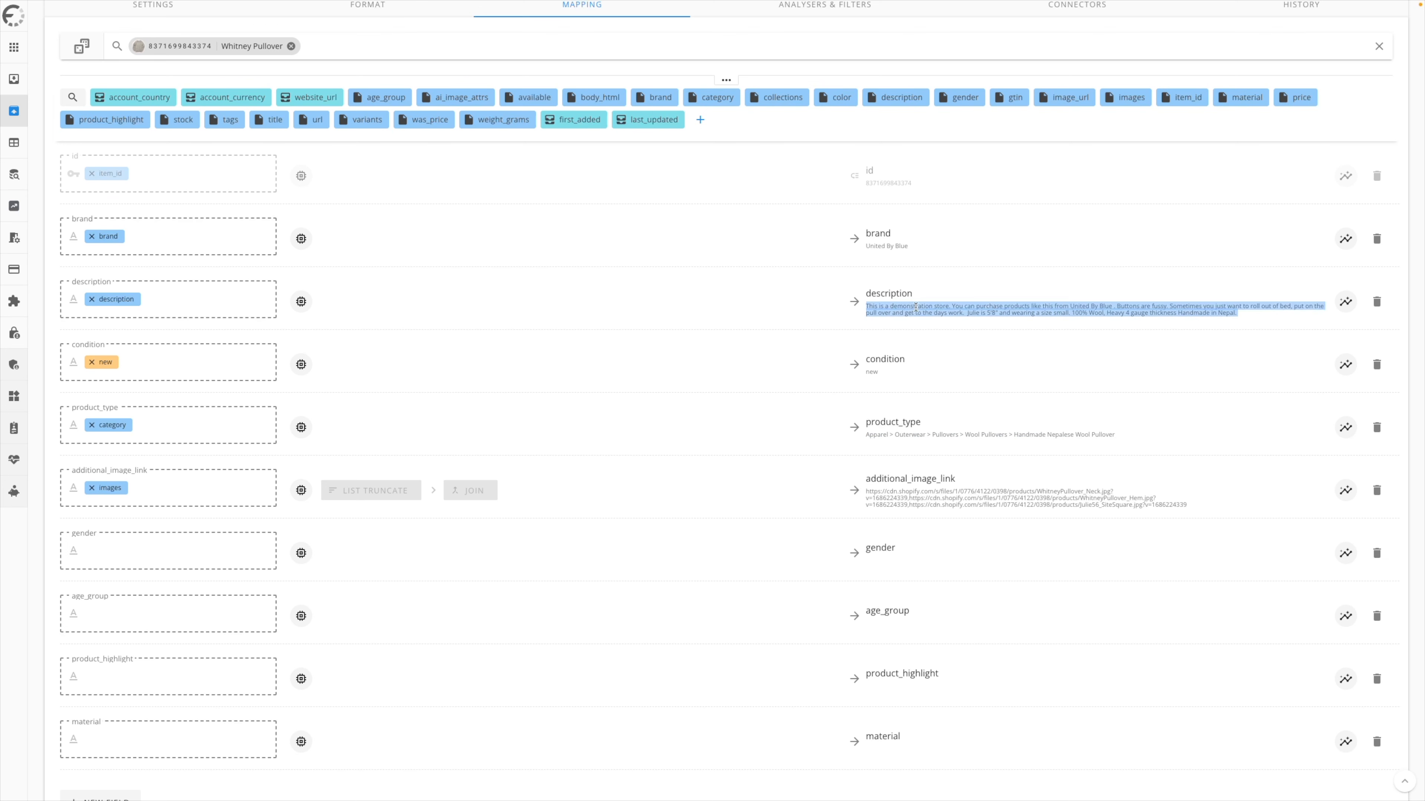
left_click(991, 318)
- Map the gender, age_group and product_highlight attributes to the feed fields of the same names
scroll(811, 365, "down", 1)
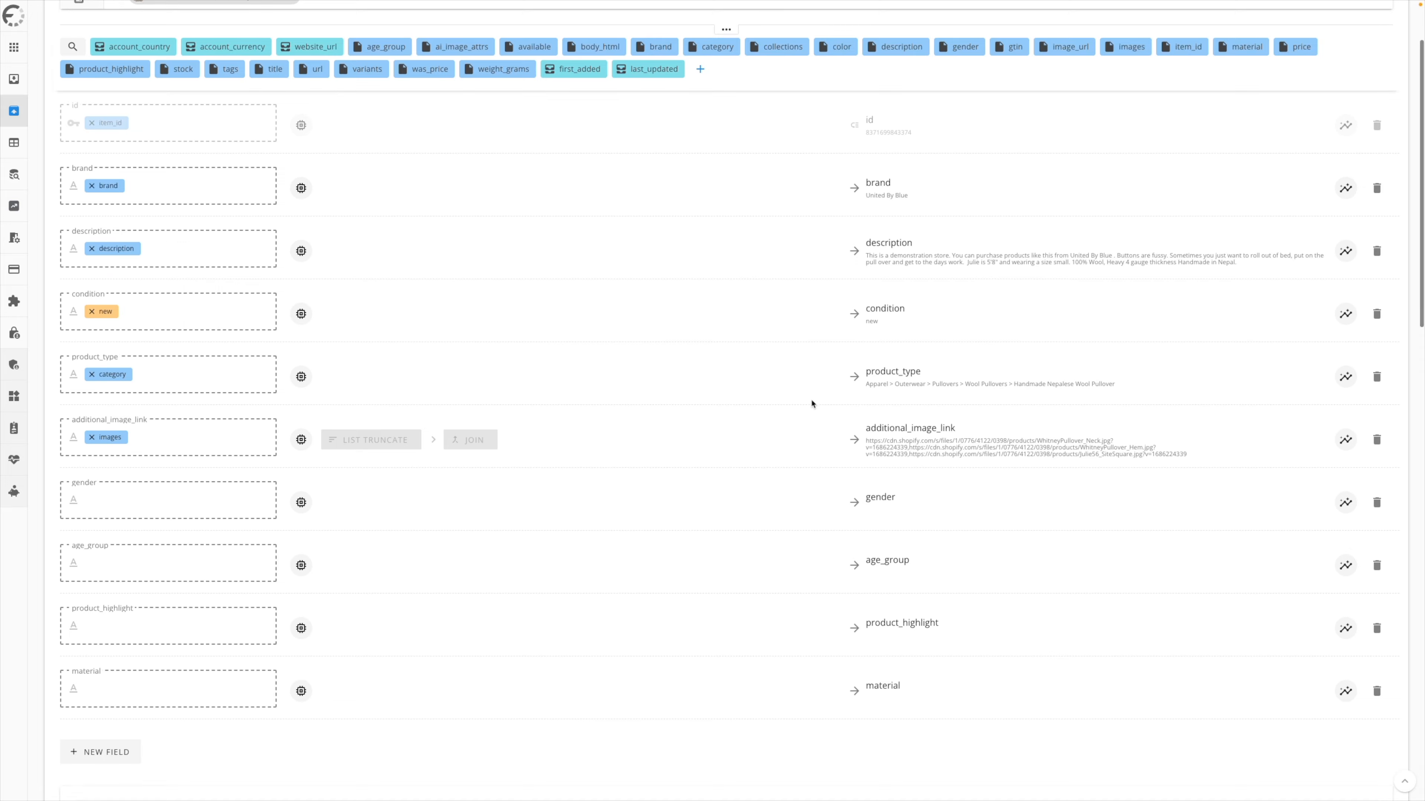
left_click_drag(959, 38, 261, 485)
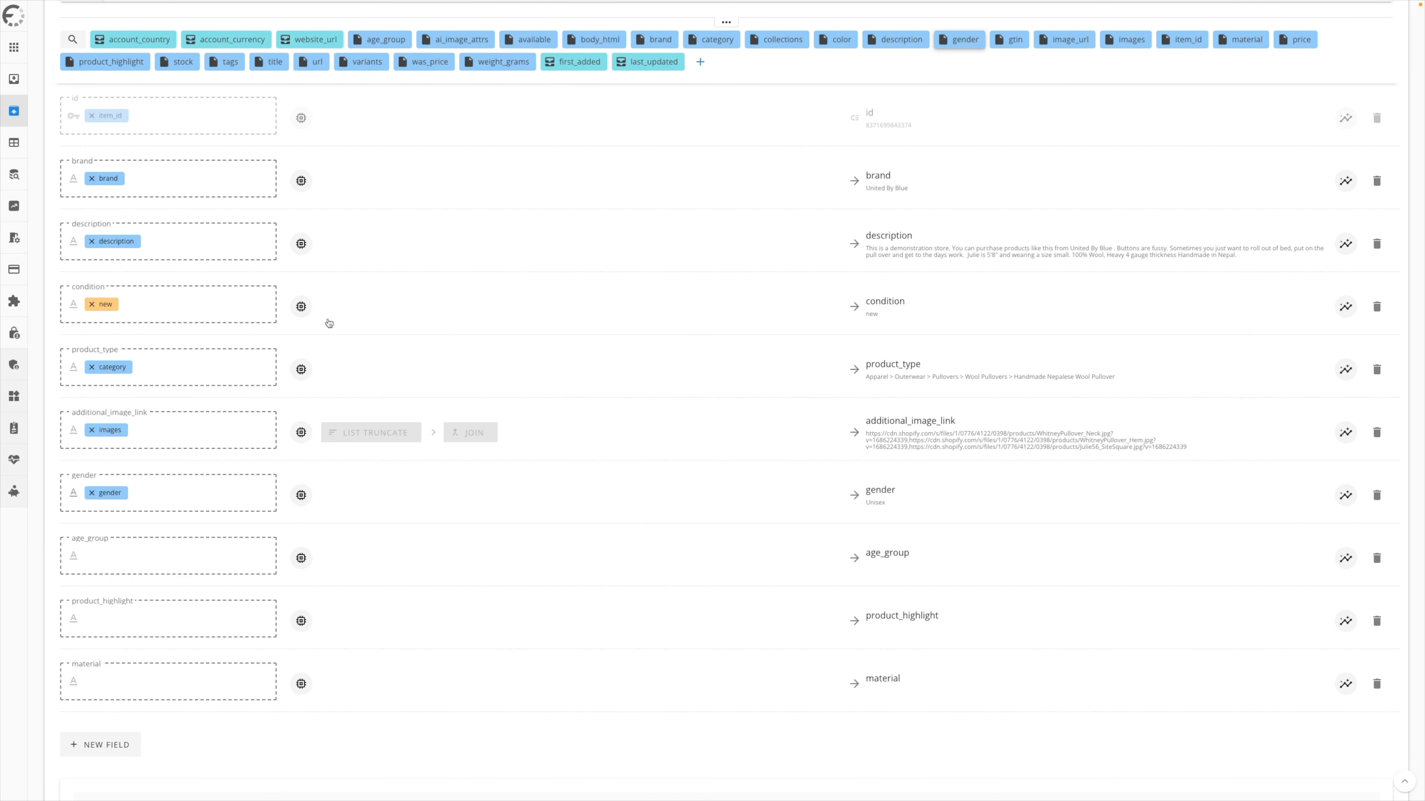
left_click_drag(393, 39, 135, 556)
left_click_drag(106, 61, 179, 609)
- Add the Product highlight modifier to the product_highlight field with Highlight #1 set to Input, and save it
left_click(304, 644)
left_click(22, 212)
left_click(709, 59)
type("prod")
left_click(1002, 520)
left_click(231, 293)
left_click(92, 318)
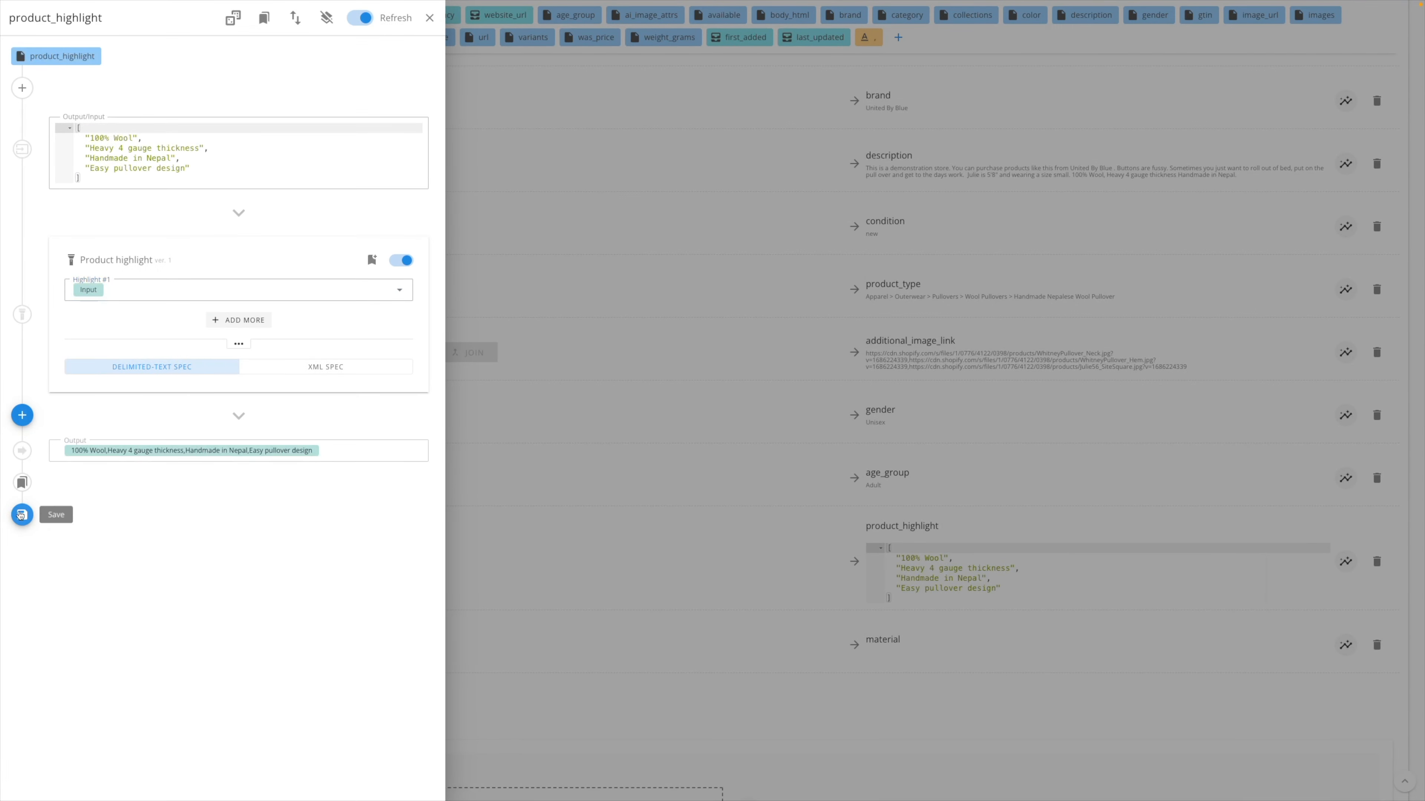
left_click(22, 515)
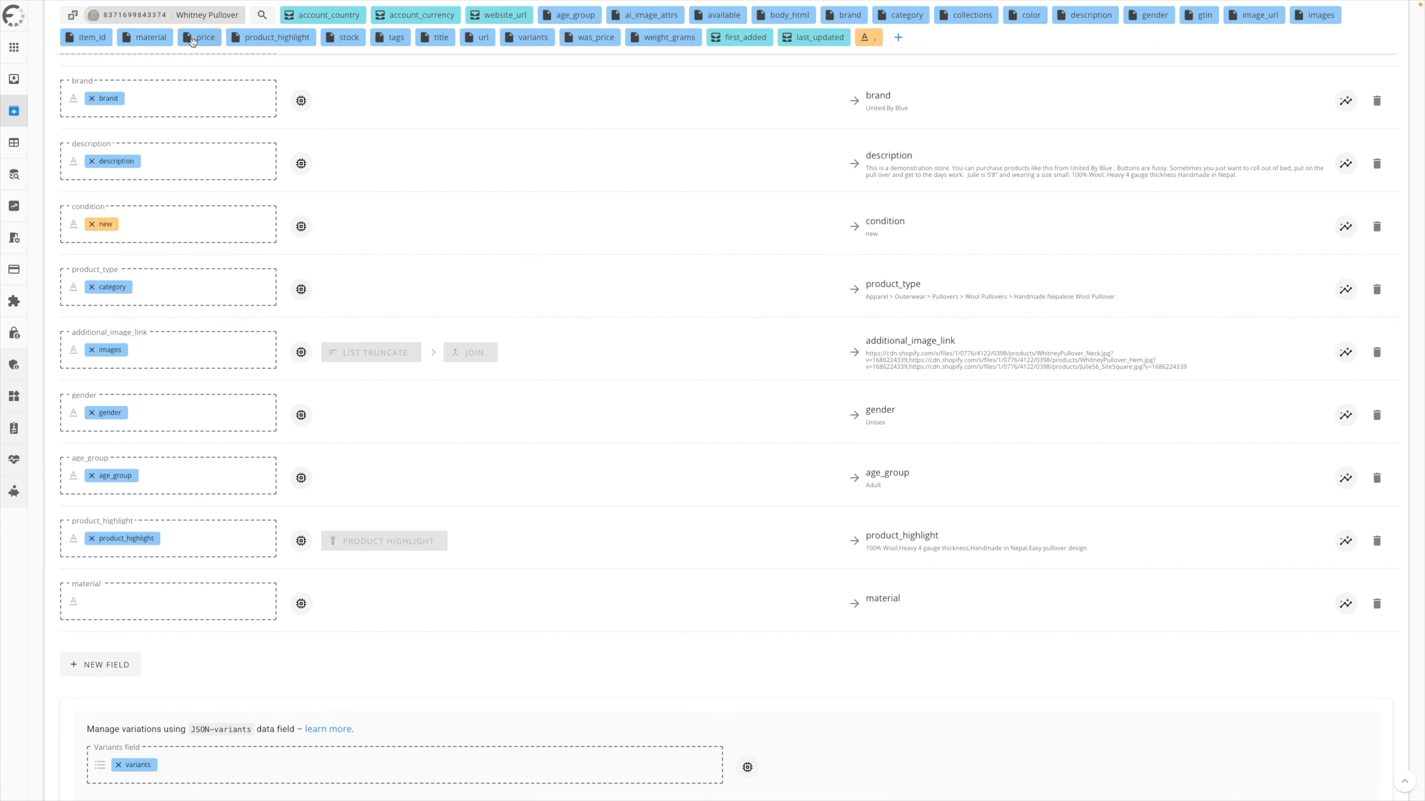
- Map the material attribute to the feed's material field
left_click_drag(144, 37, 191, 603)
scroll(747, 406, "down", 2)
scroll(748, 405, "up", 3)
scroll(729, 393, "down", 10)
scroll(503, 350, "up", 8)
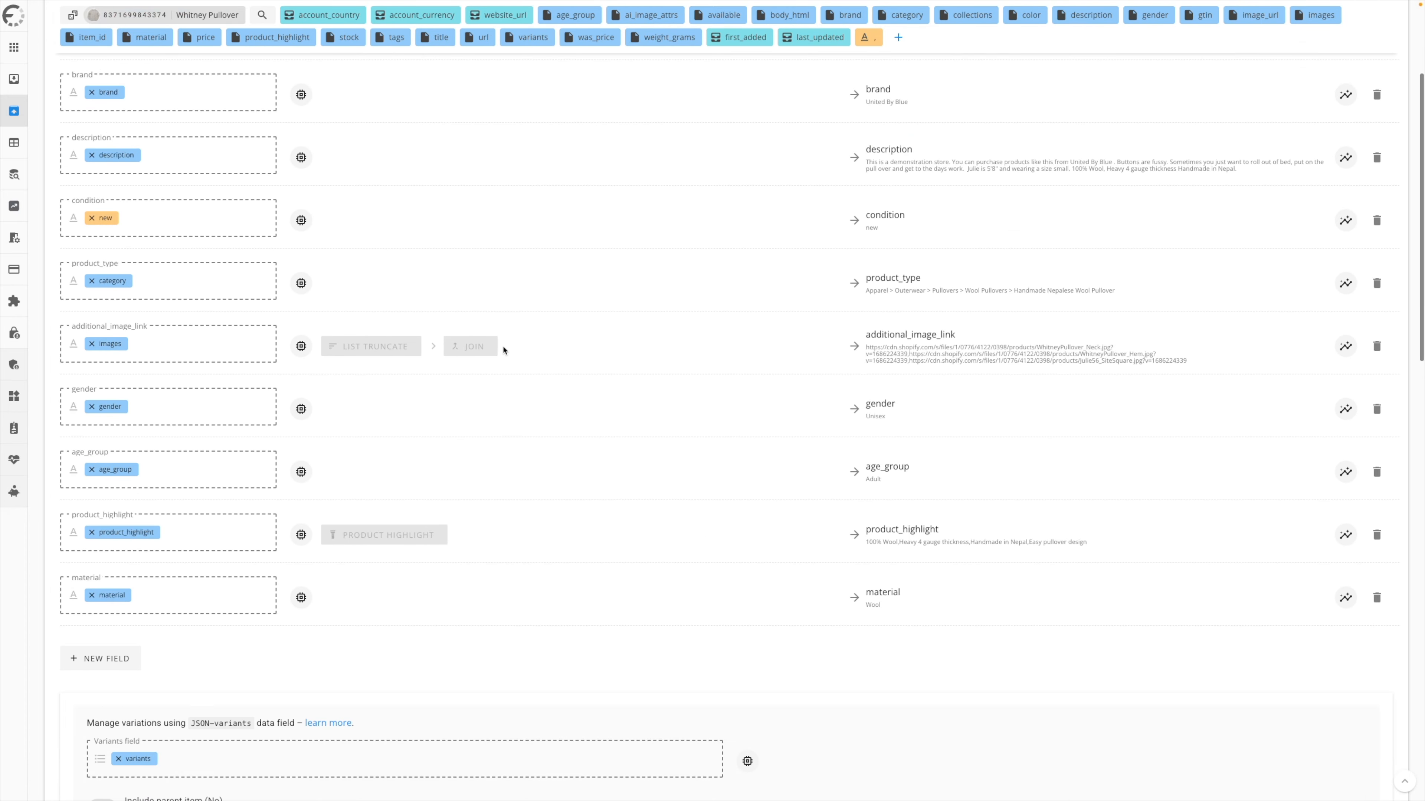
- Map the variant's sku attribute to the mpn field and its barcode attribute to the gtin field
scroll(966, 298, "down", 15)
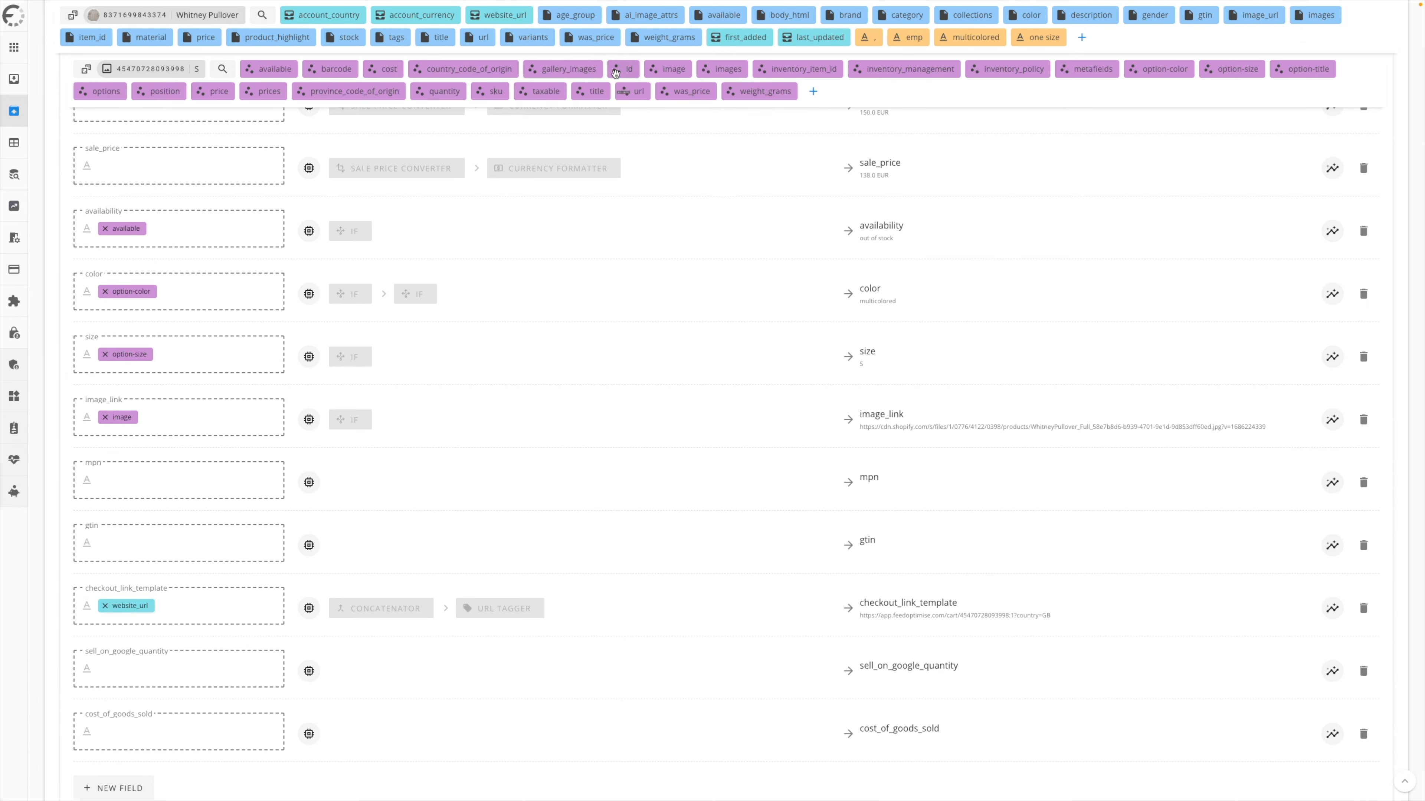
left_click_drag(511, 94, 154, 490)
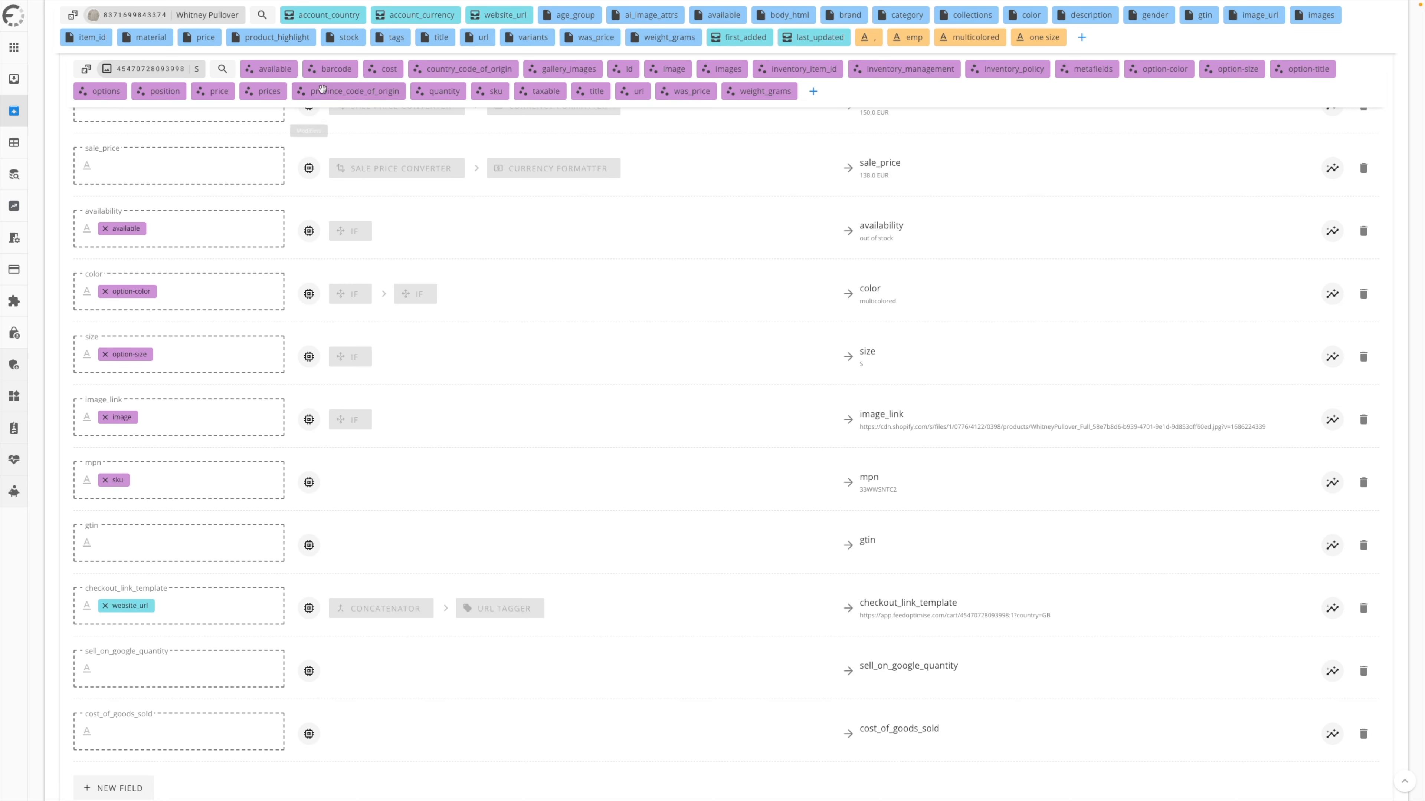
left_click_drag(331, 69, 164, 542)
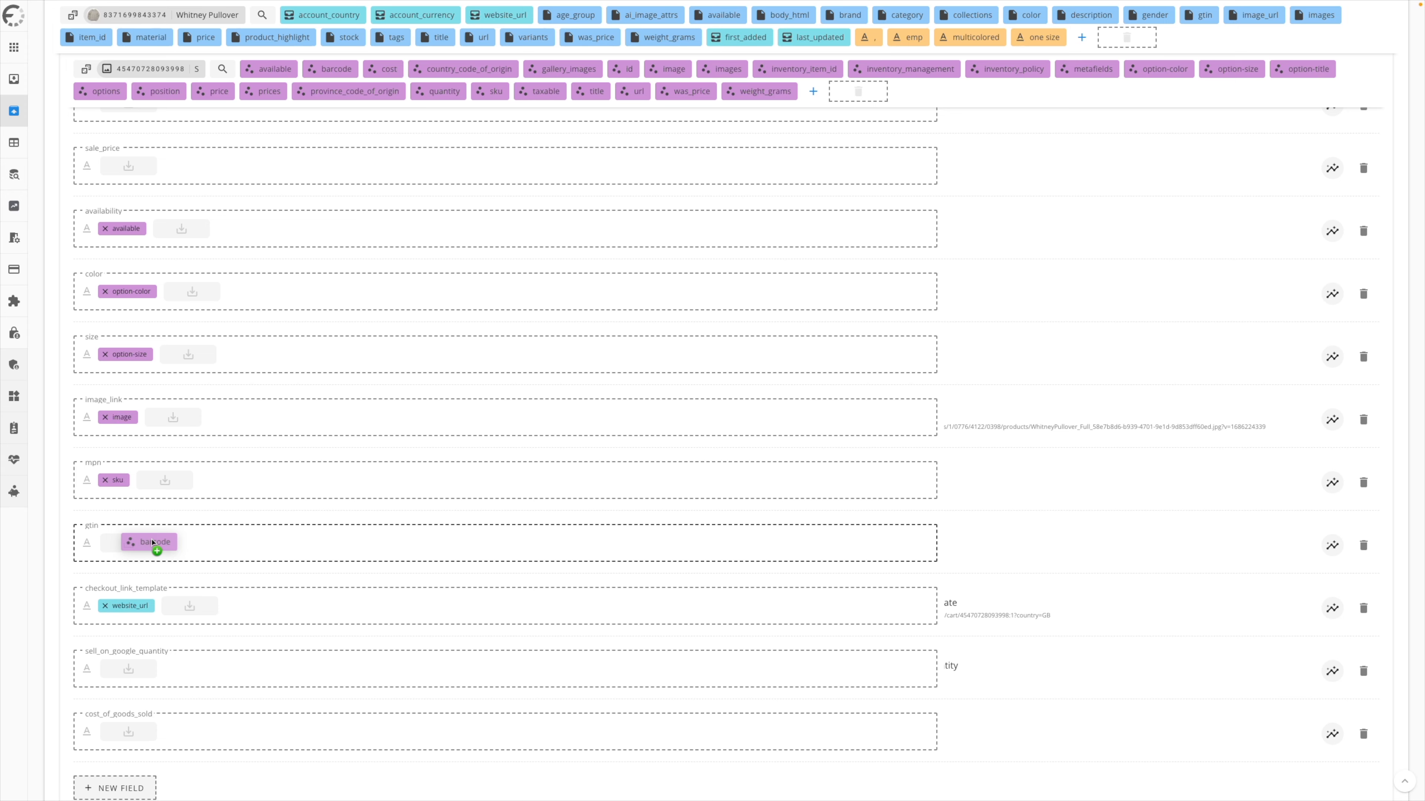
- Add the GTIN validator modifier to the variant's gtin field and map quantity to sell_on_google_quantity
left_click(309, 545)
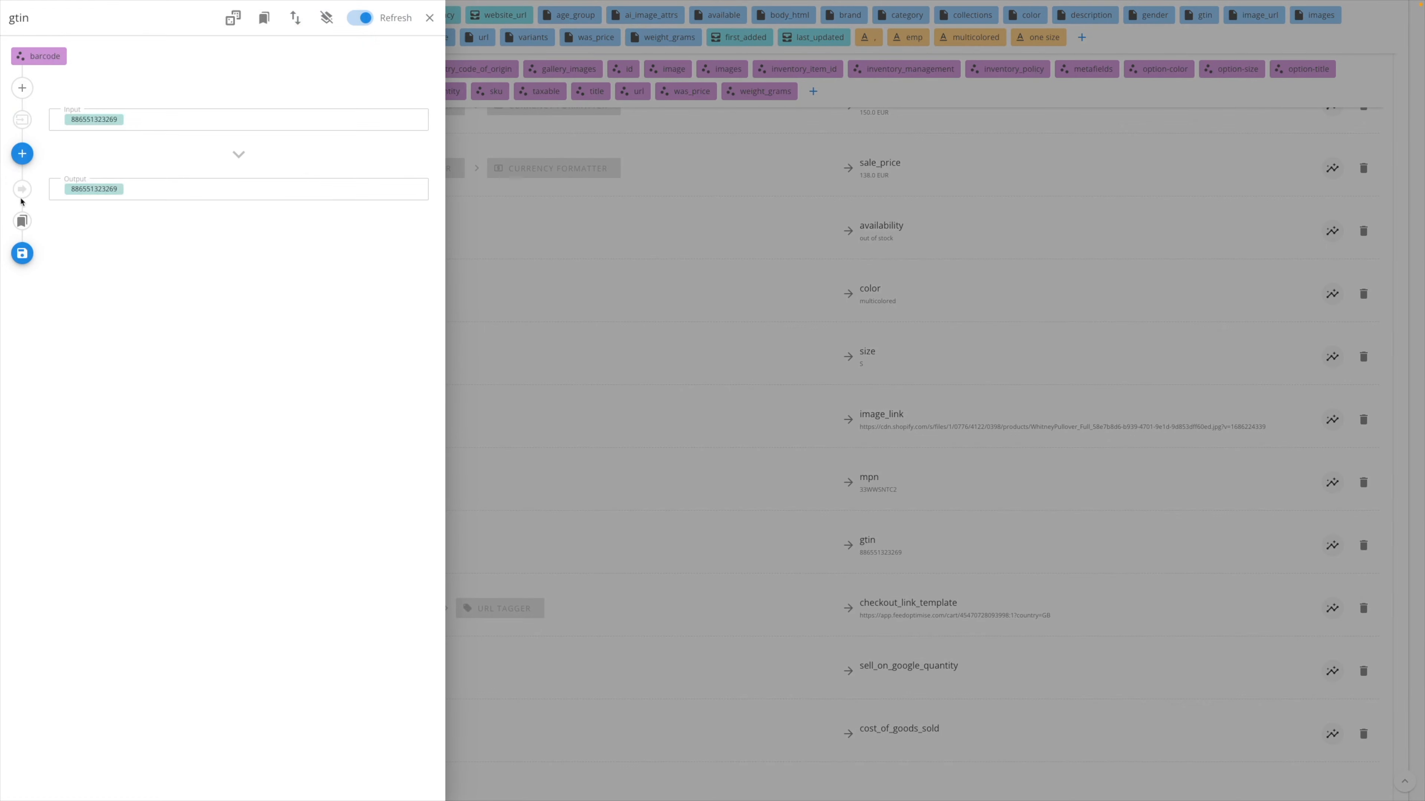
left_click(22, 153)
left_click(643, 60)
type("gt")
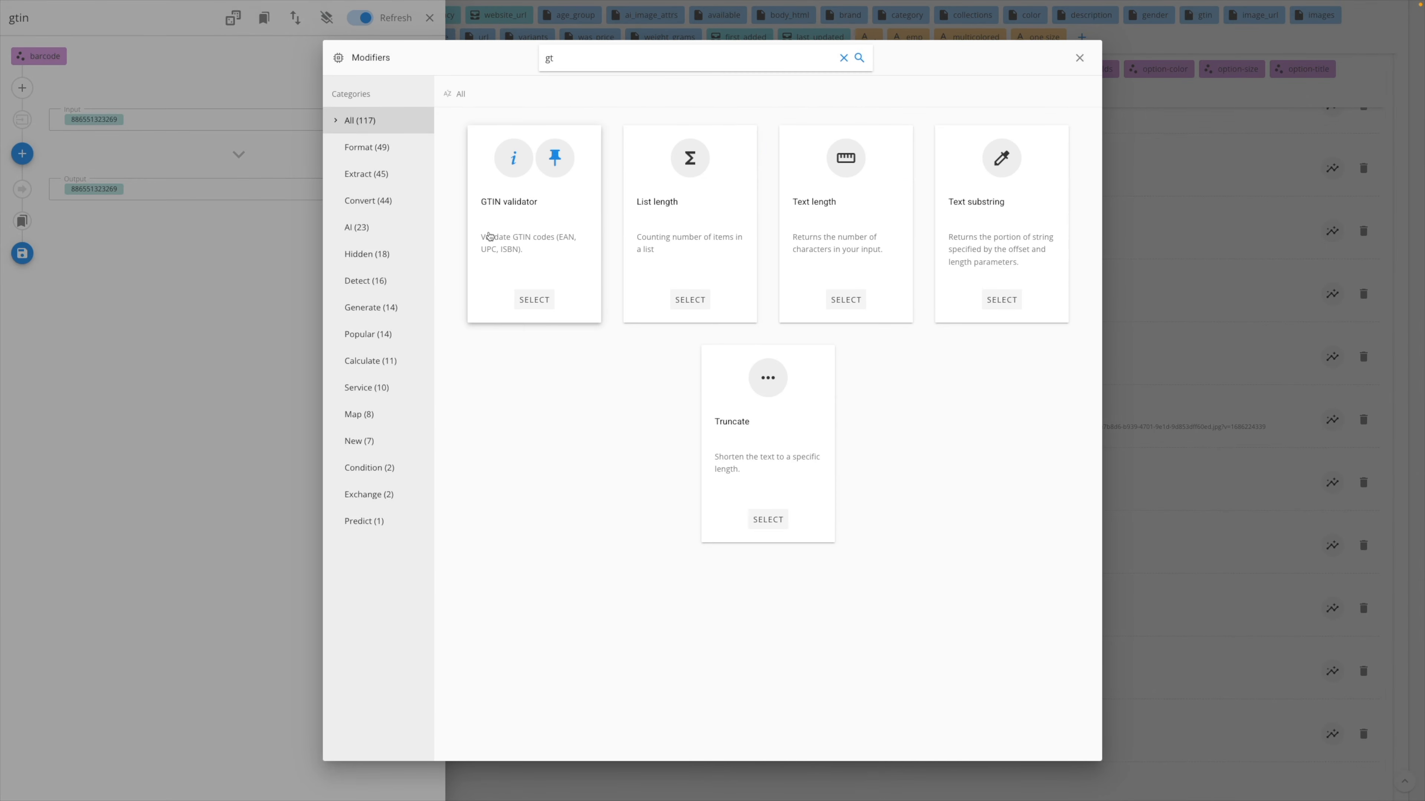
left_click(489, 236)
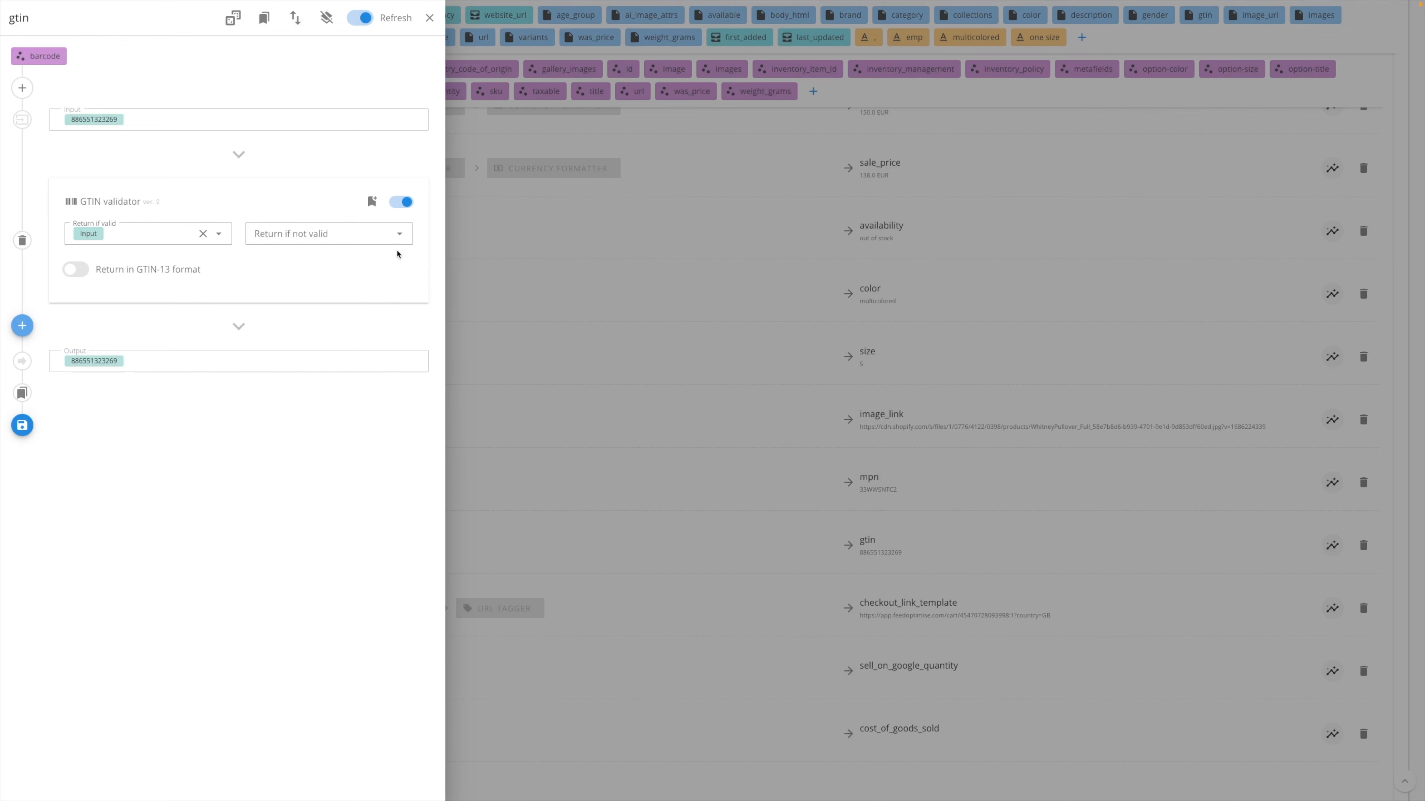
left_click(373, 270)
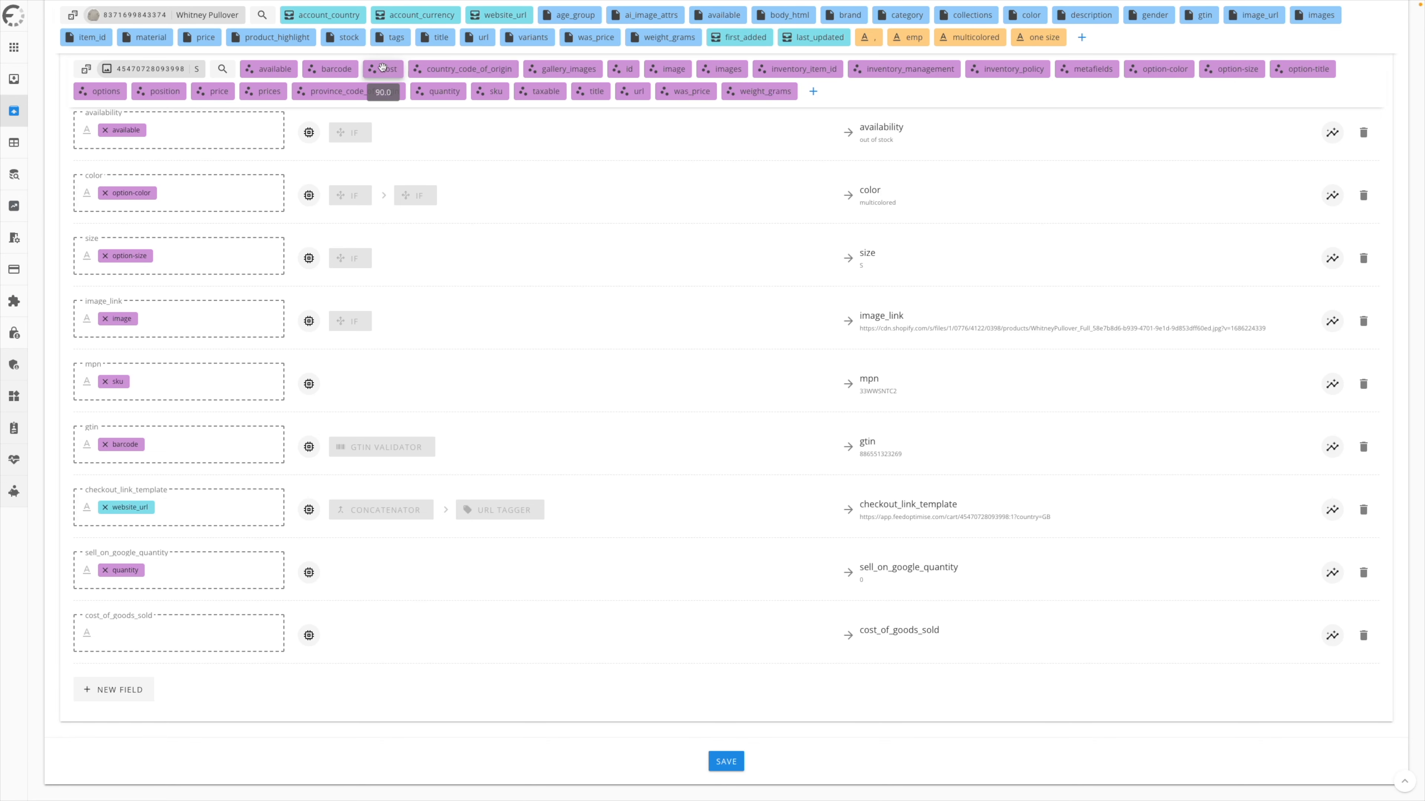
- Map the variant's cost attribute to cost_of_goods_sold and add the Currency formatter modifier to that field
left_click_drag(381, 68, 232, 633)
left_click(308, 635)
left_click(22, 153)
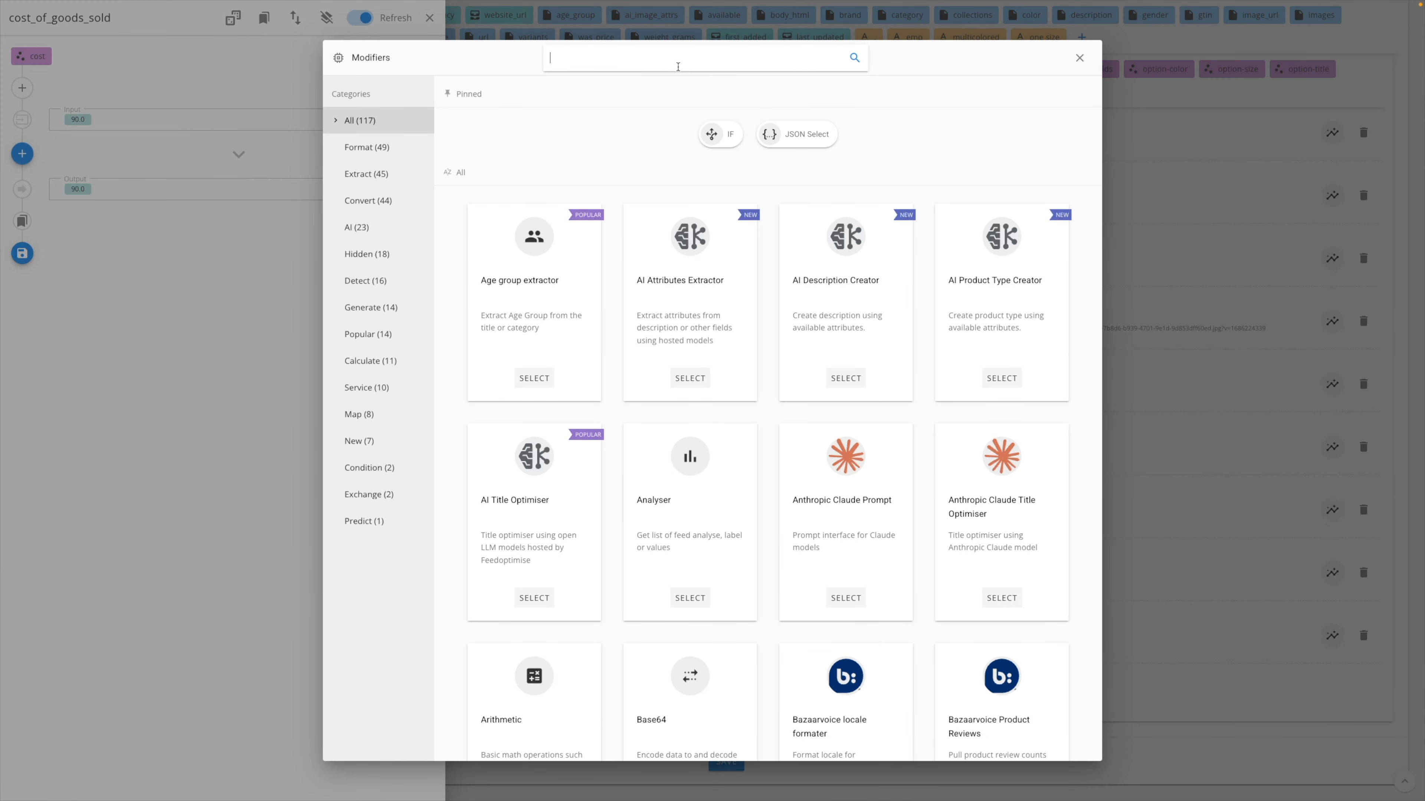
type("furr")
key("BackSpace")
key("BackSpace")
key("BackSpace")
key("BackSpace")
type("cur")
left_click(793, 227)
- Set the cost_of_goods_sold formatter's currency to account_currency and save the modifier
left_click(210, 234)
type("a")
left_click(185, 285)
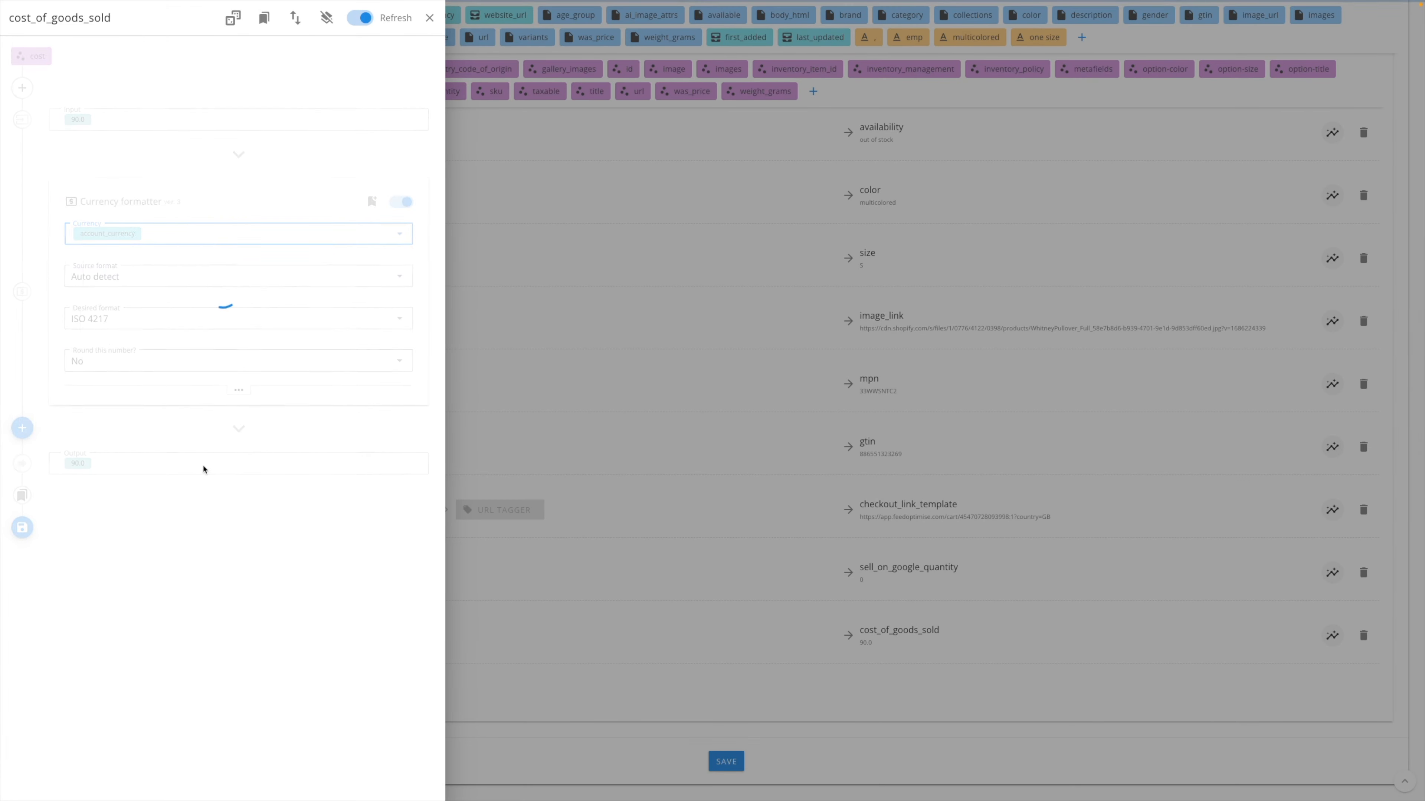
left_click(21, 527)
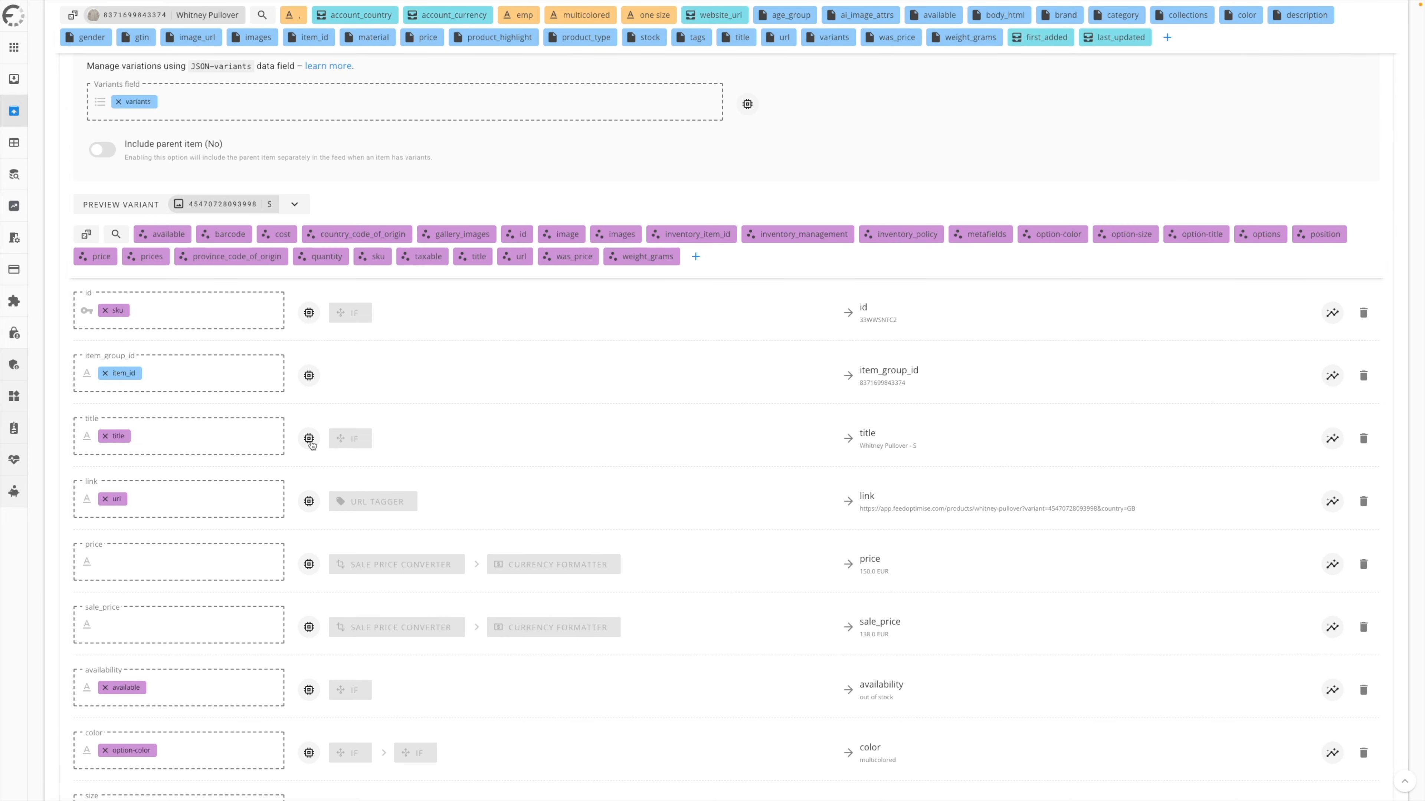
- Remove the IF modifier from the variant's title field
left_click(309, 438)
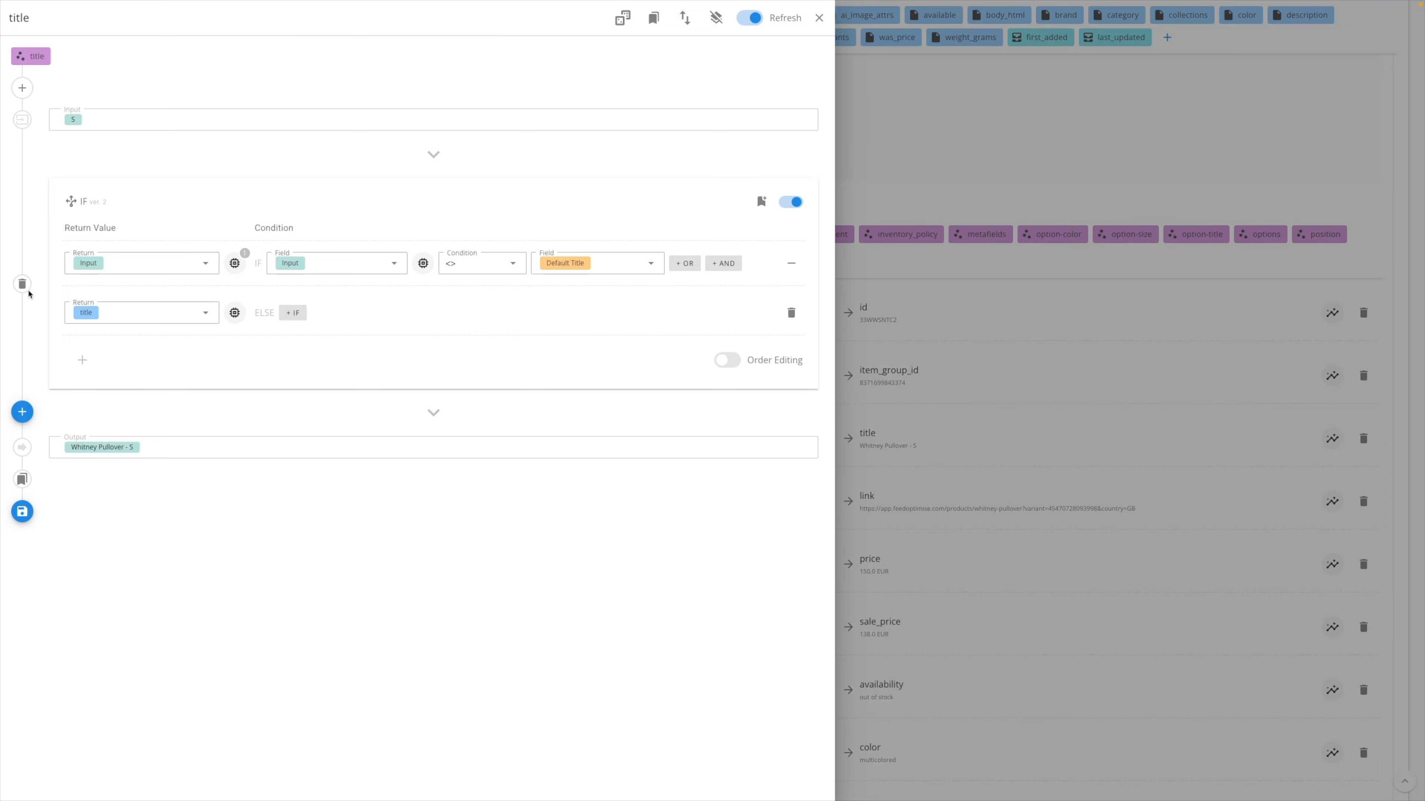
left_click(23, 284)
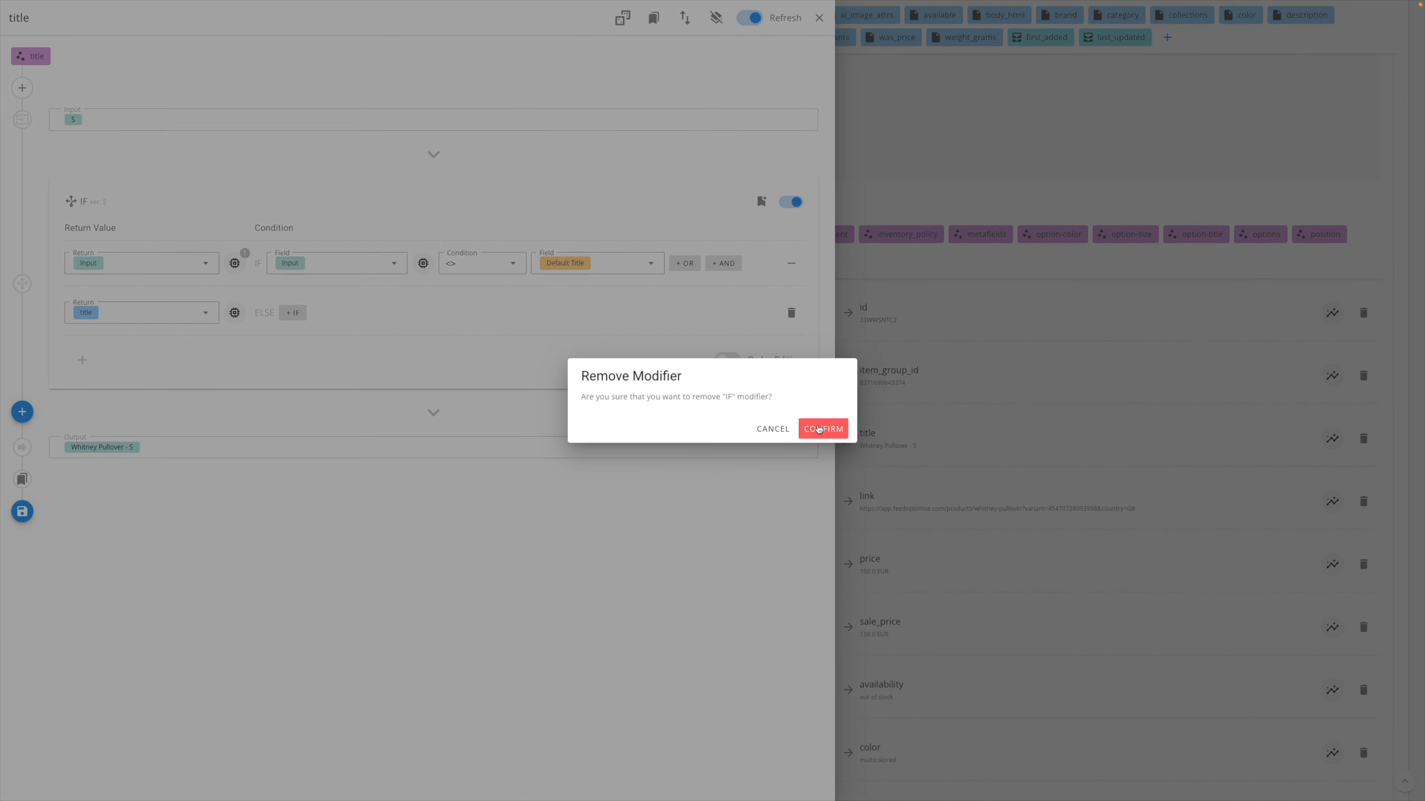
left_click(819, 426)
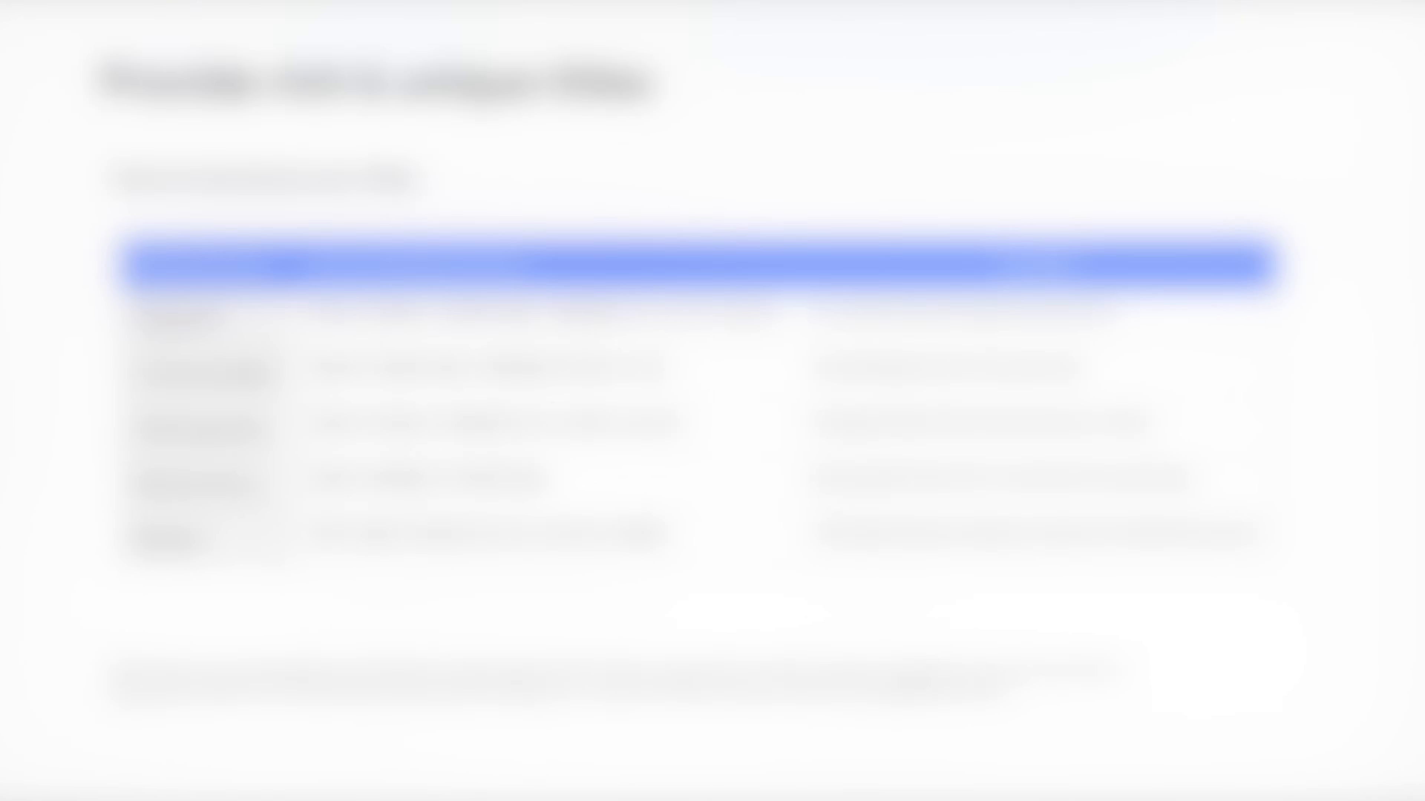